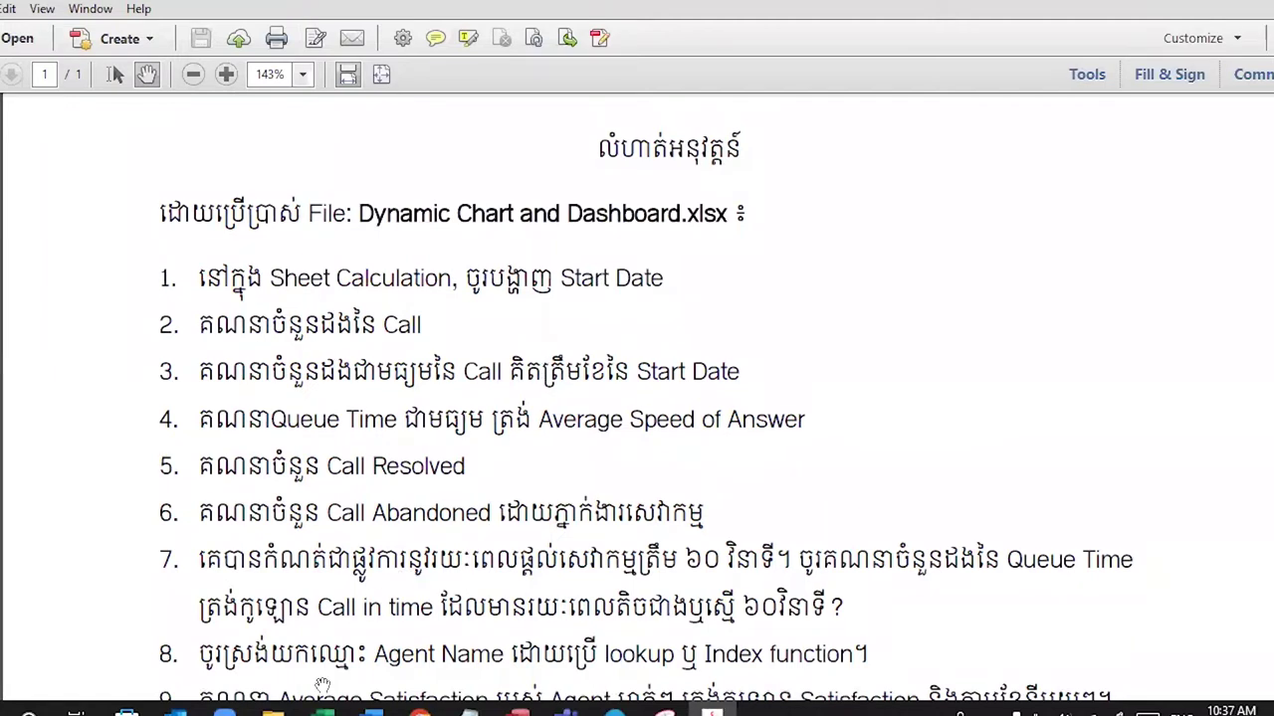
- Switch to the Dynamic Chart and Dashboard workbook in Excel and examine the Call Date column on the Call Data sheet
mouse_move(321, 709)
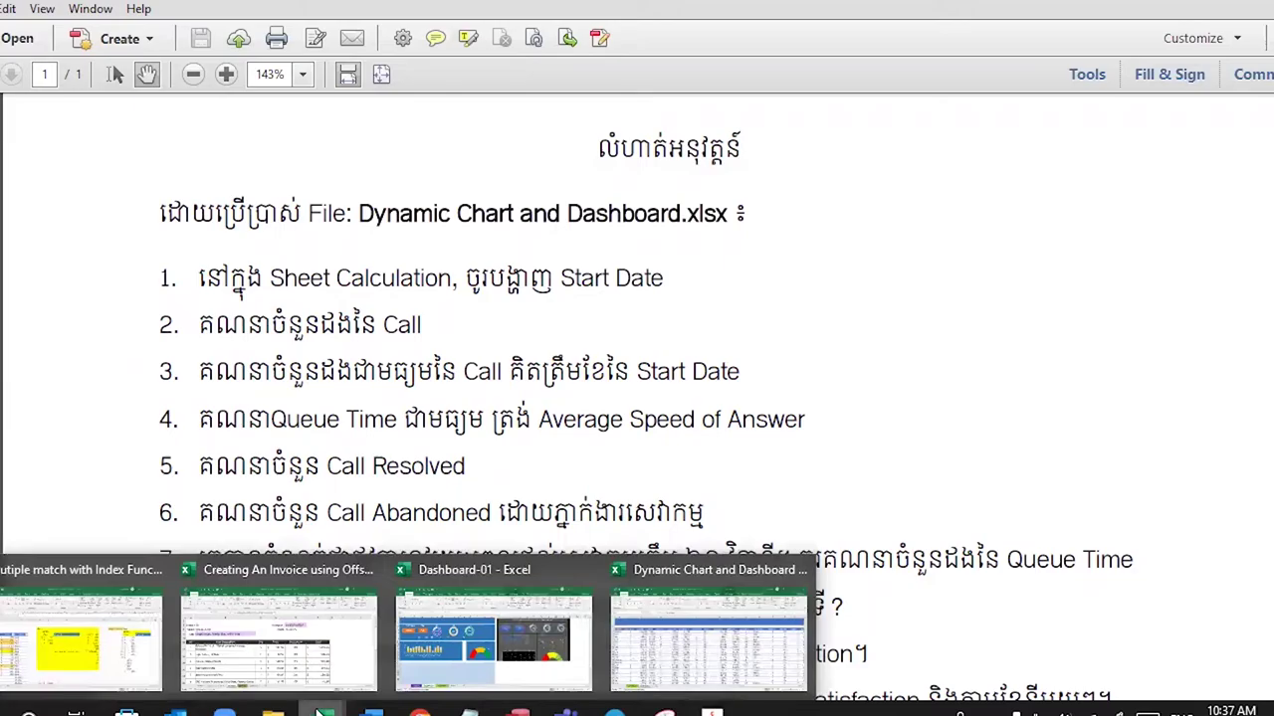
click(694, 624)
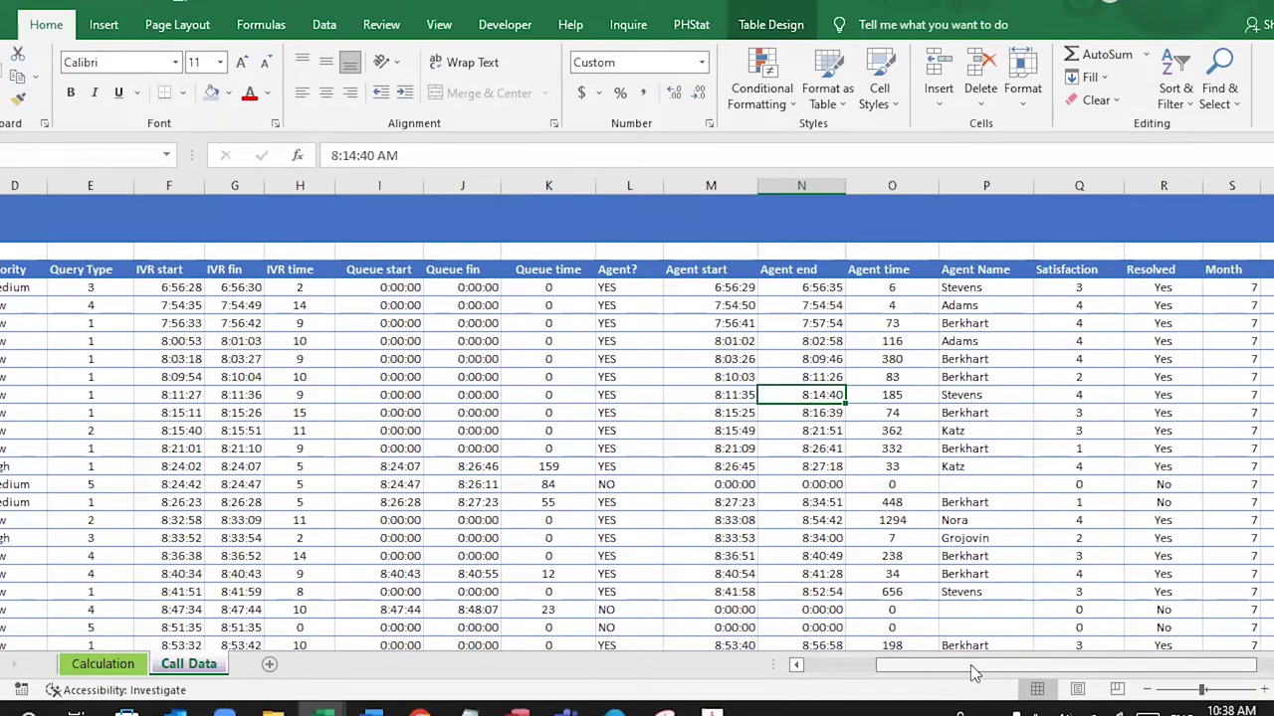
drag(973, 672, 900, 673)
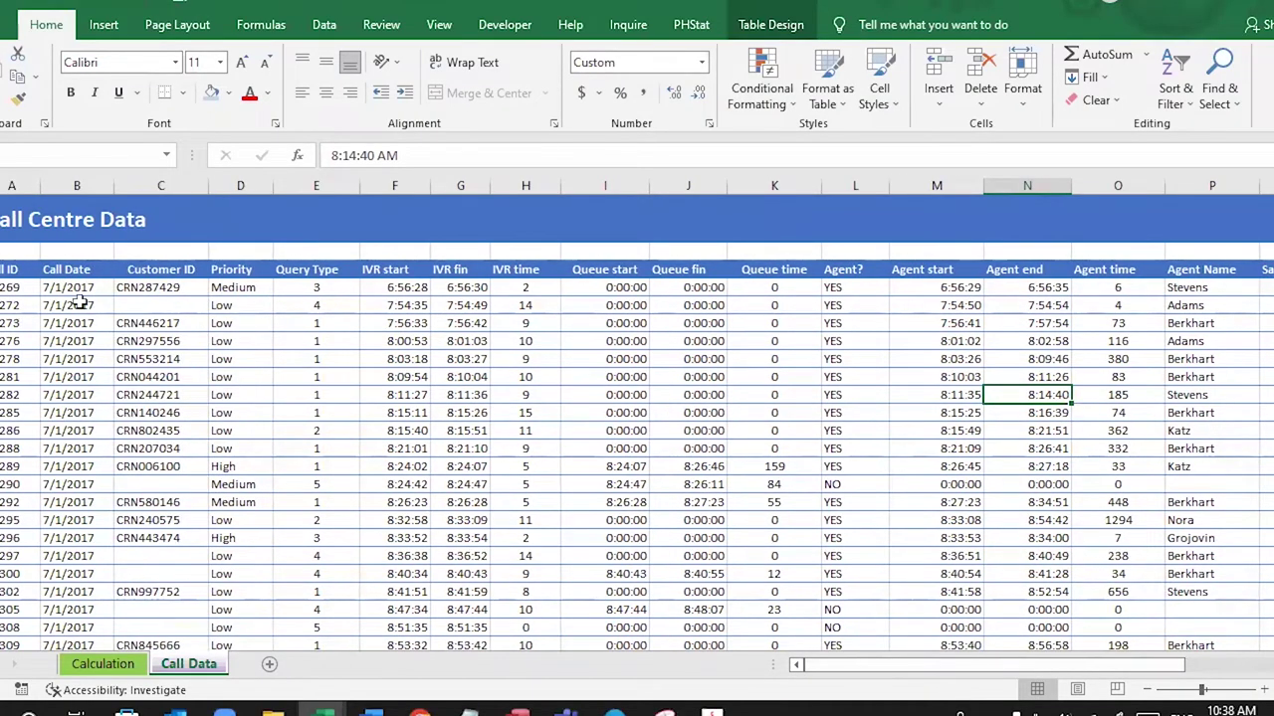
drag(80, 305, 69, 482)
click(69, 341)
click(60, 305)
click(72, 272)
click(77, 289)
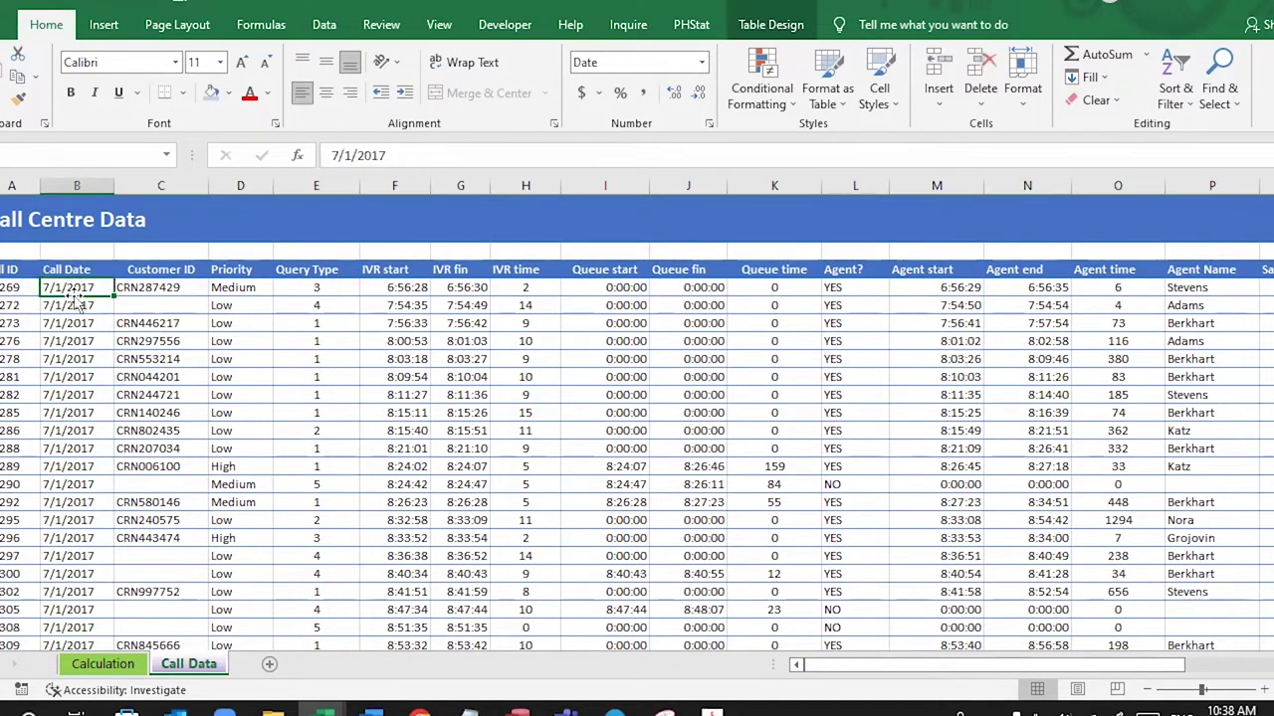
click(16, 289)
click(77, 289)
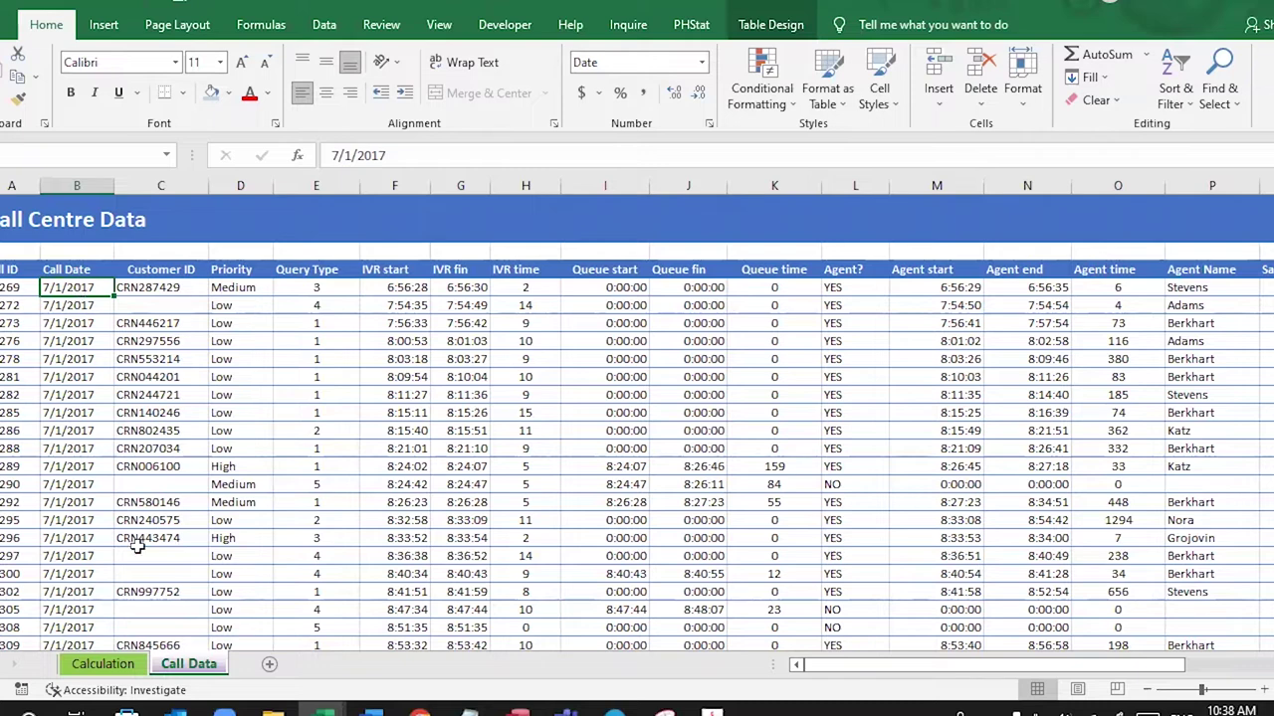
- Enter =MIN(Call_Date) as the Start Date in the Calculation sheet's Summary table, referencing the Call Date column of the Call Data sheet
click(119, 665)
click(255, 310)
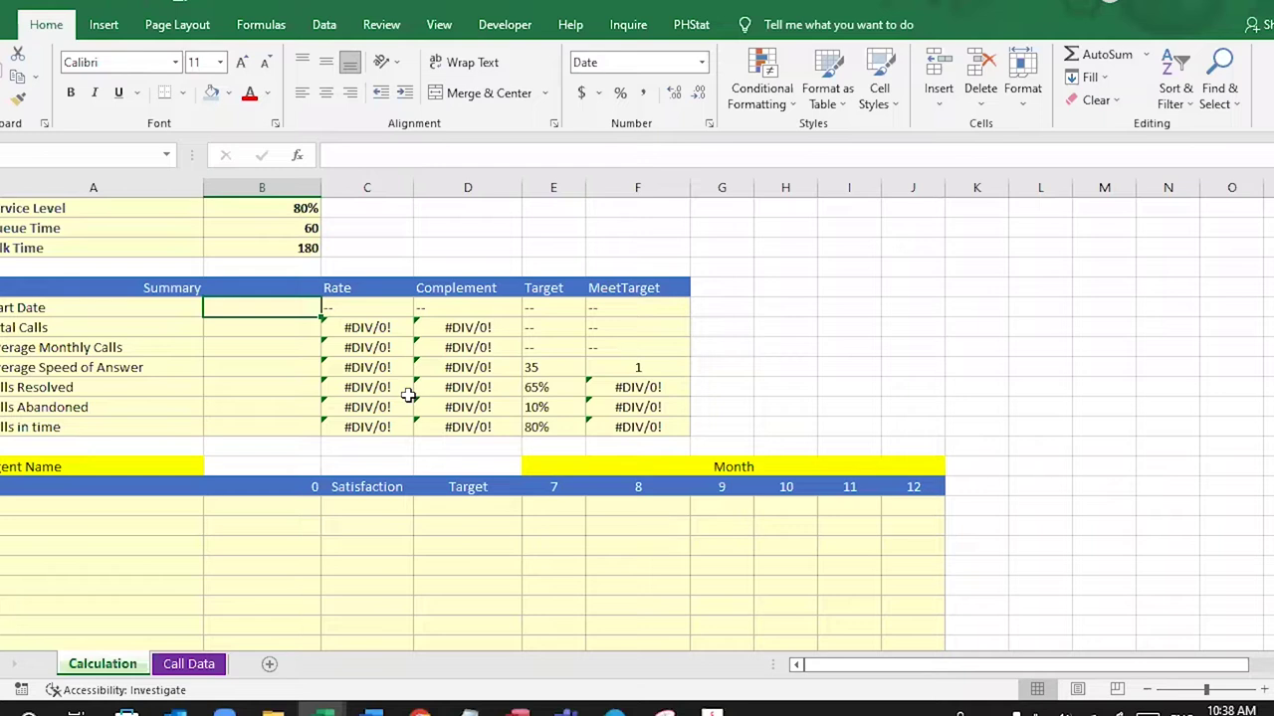
text(=)
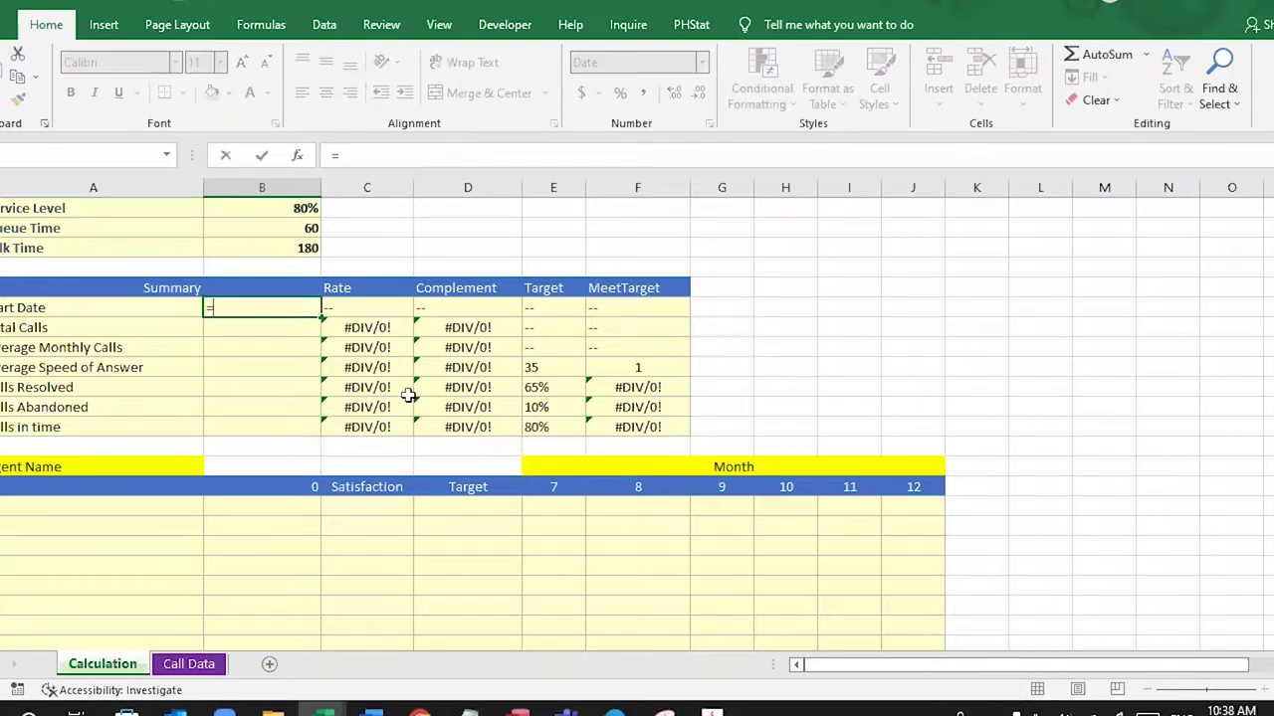
text(ma)
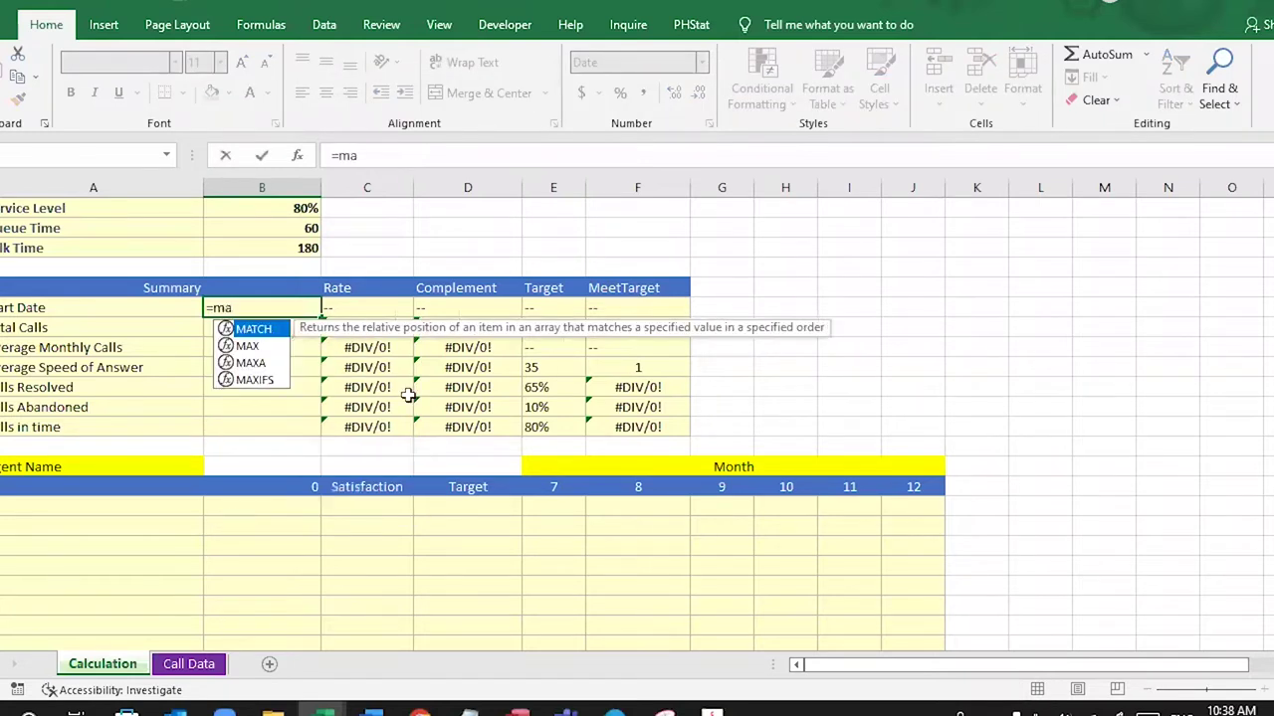
key(Tab)
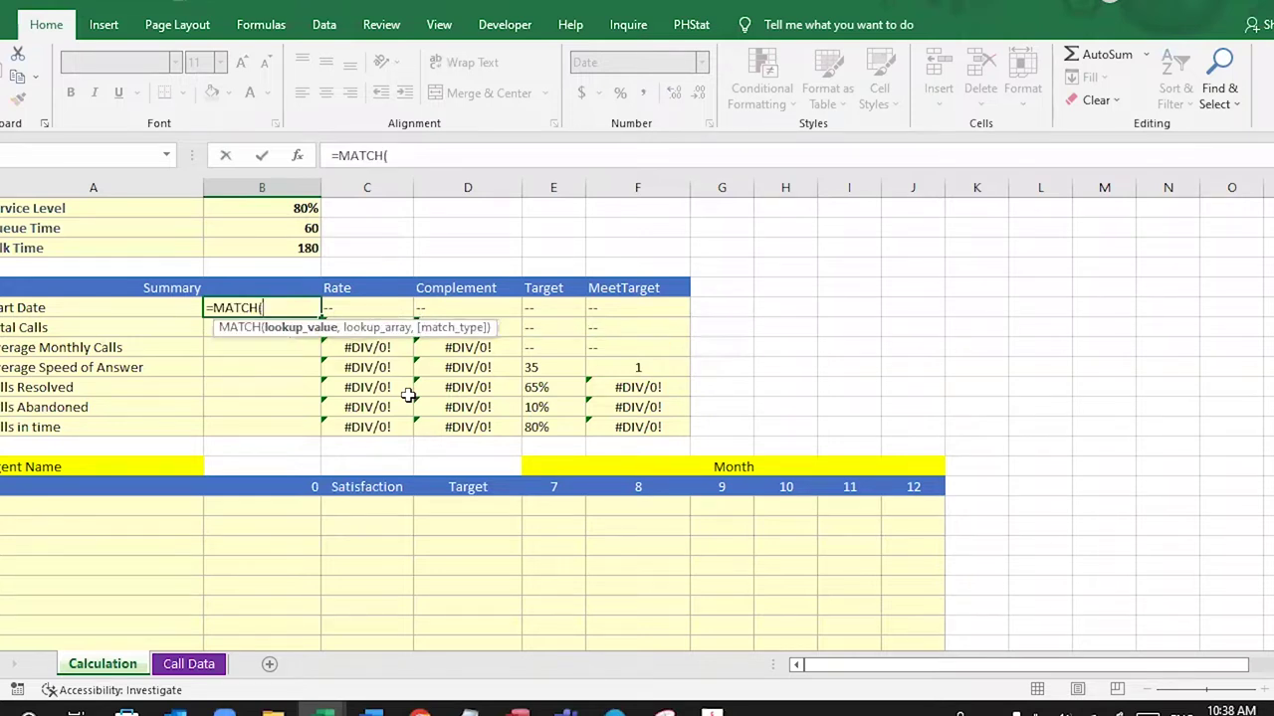
key(BackSpace)
key(BackSpace)
key(BackSpace)
key(BackSpace)
key(BackSpace)
text(in)
key(Tab)
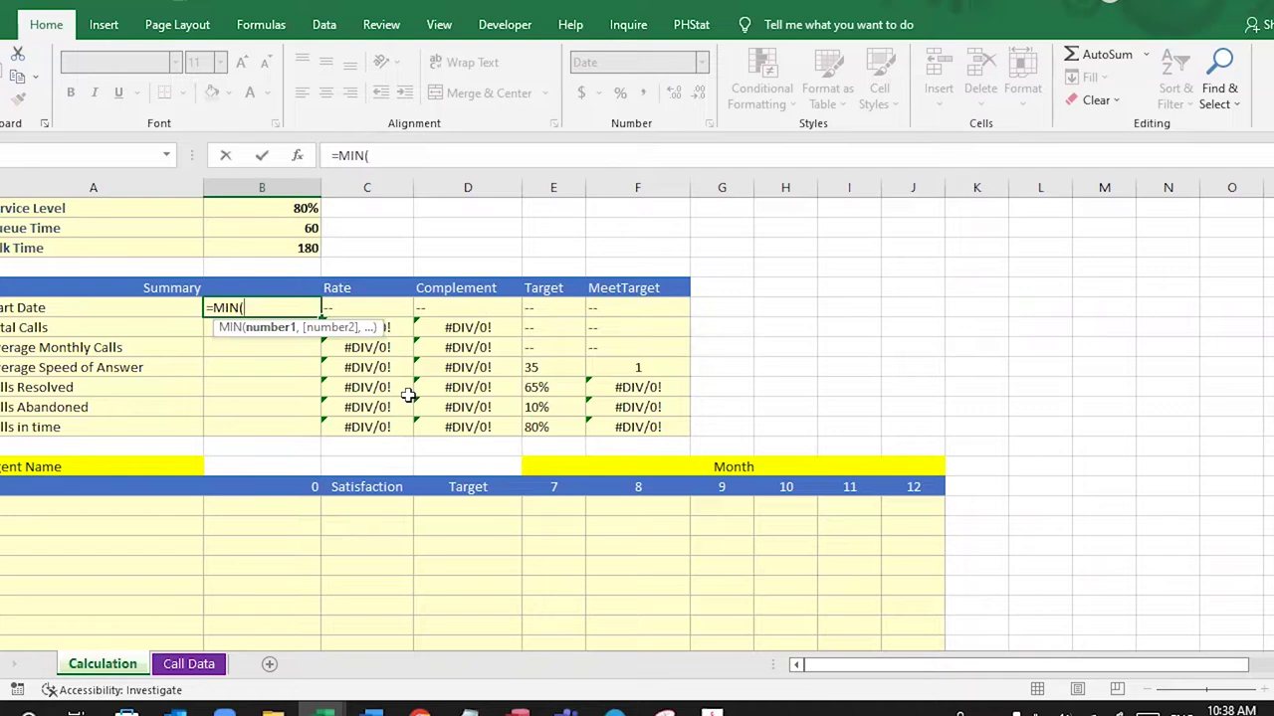
click(189, 664)
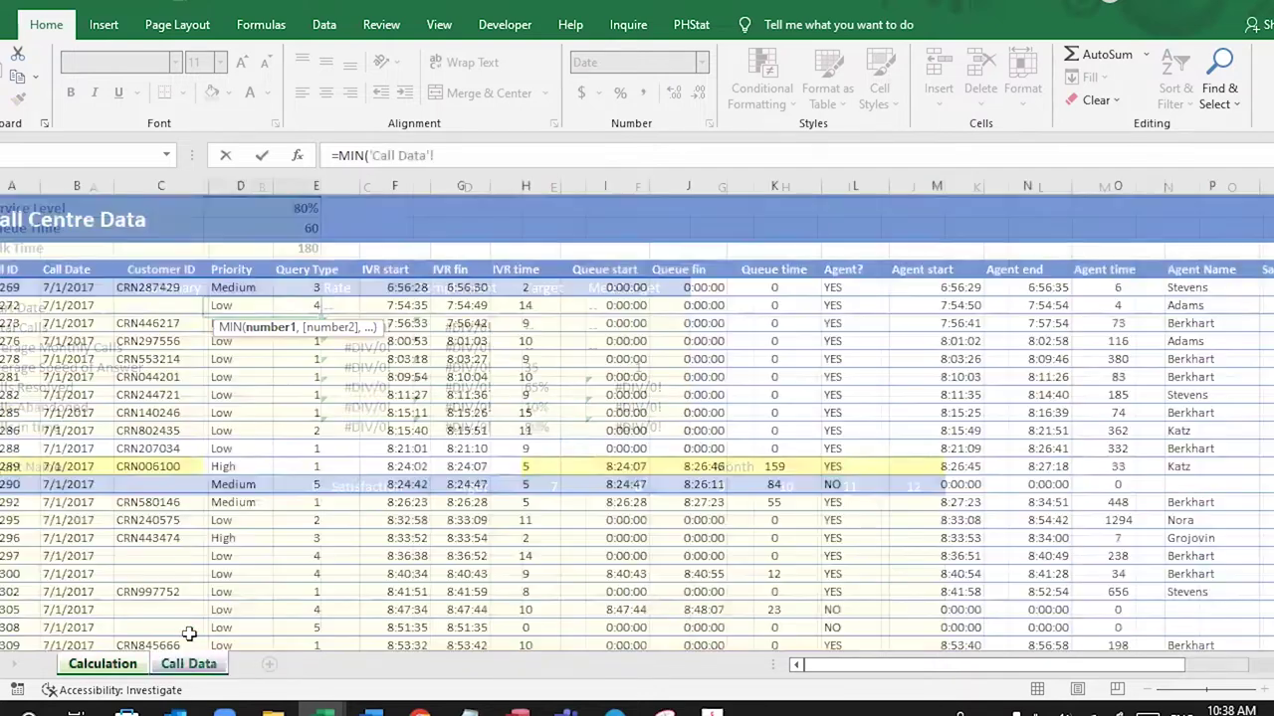
click(65, 259)
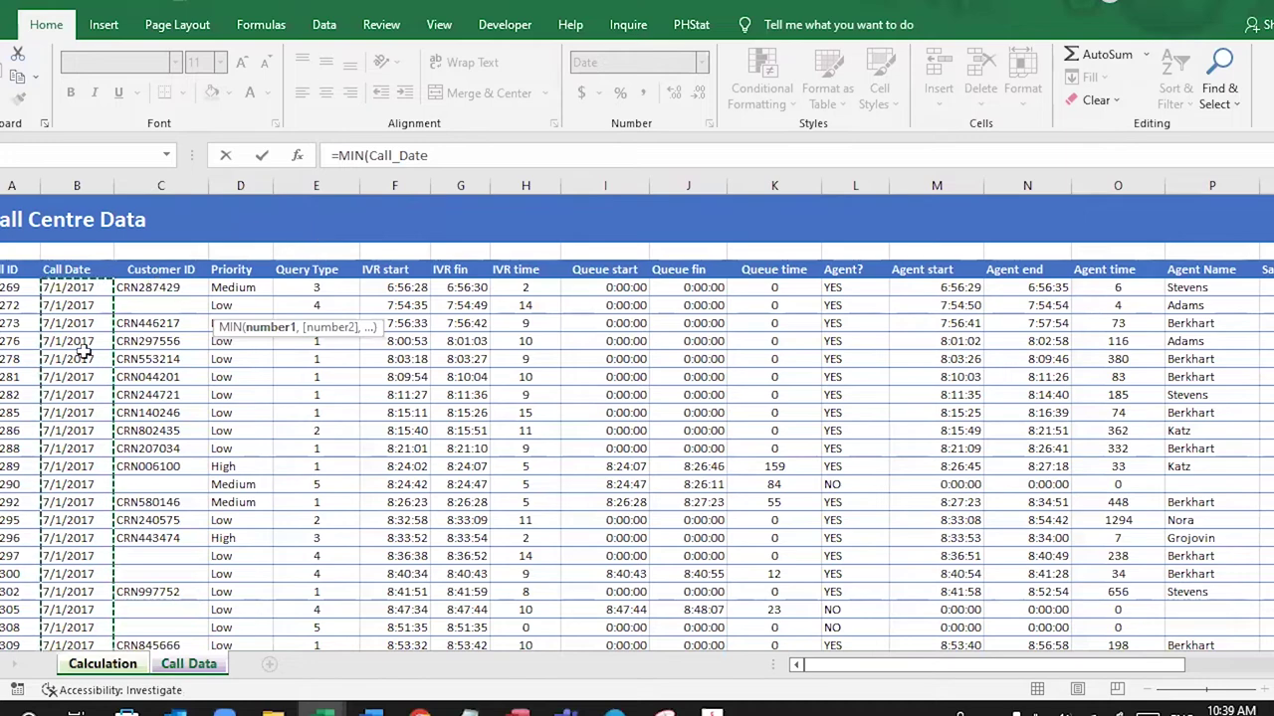
text())
key(ctrl+Return)
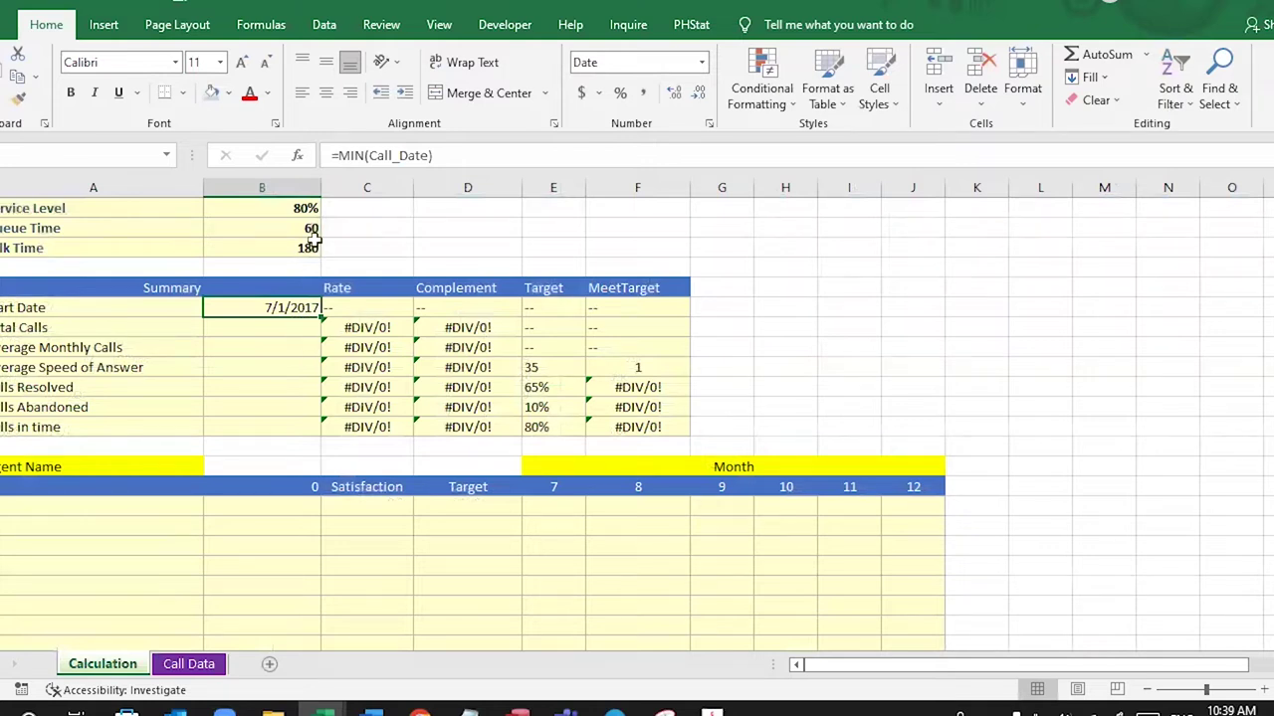
- Review the exercise tasks in the PDF, and return to the empty Total Calls cell in the Excel workbook
click(271, 327)
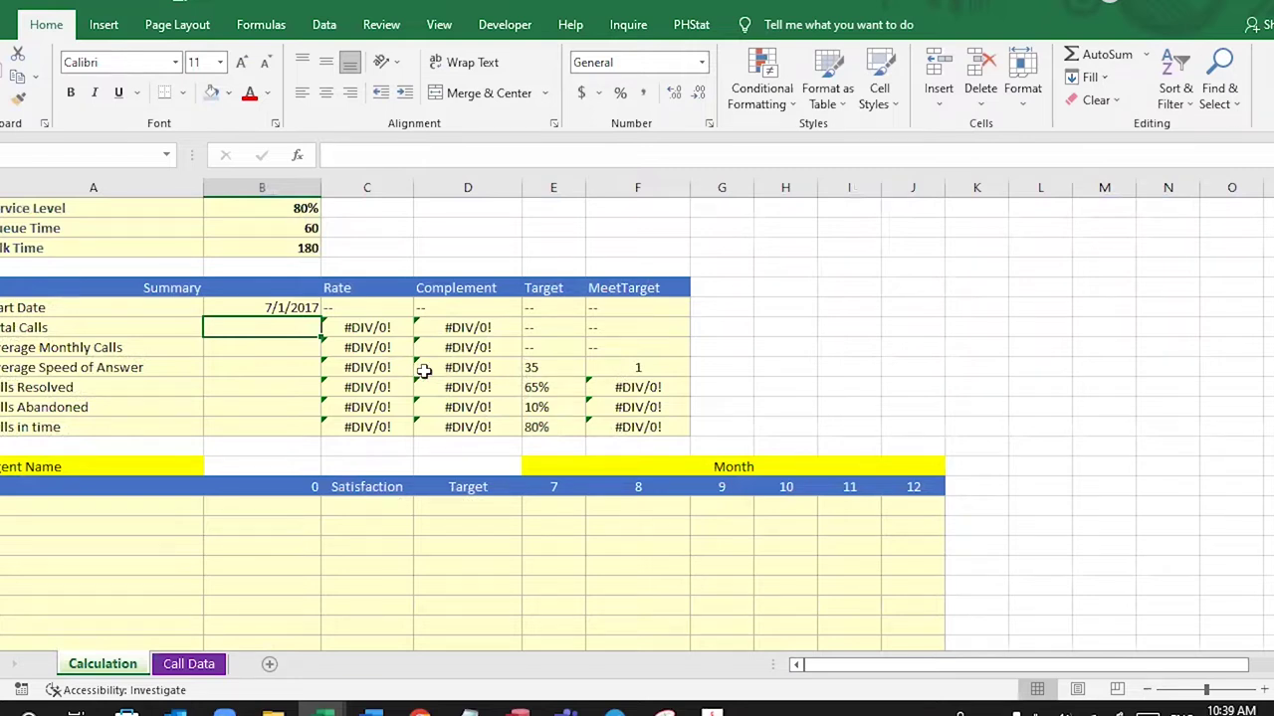
click(717, 712)
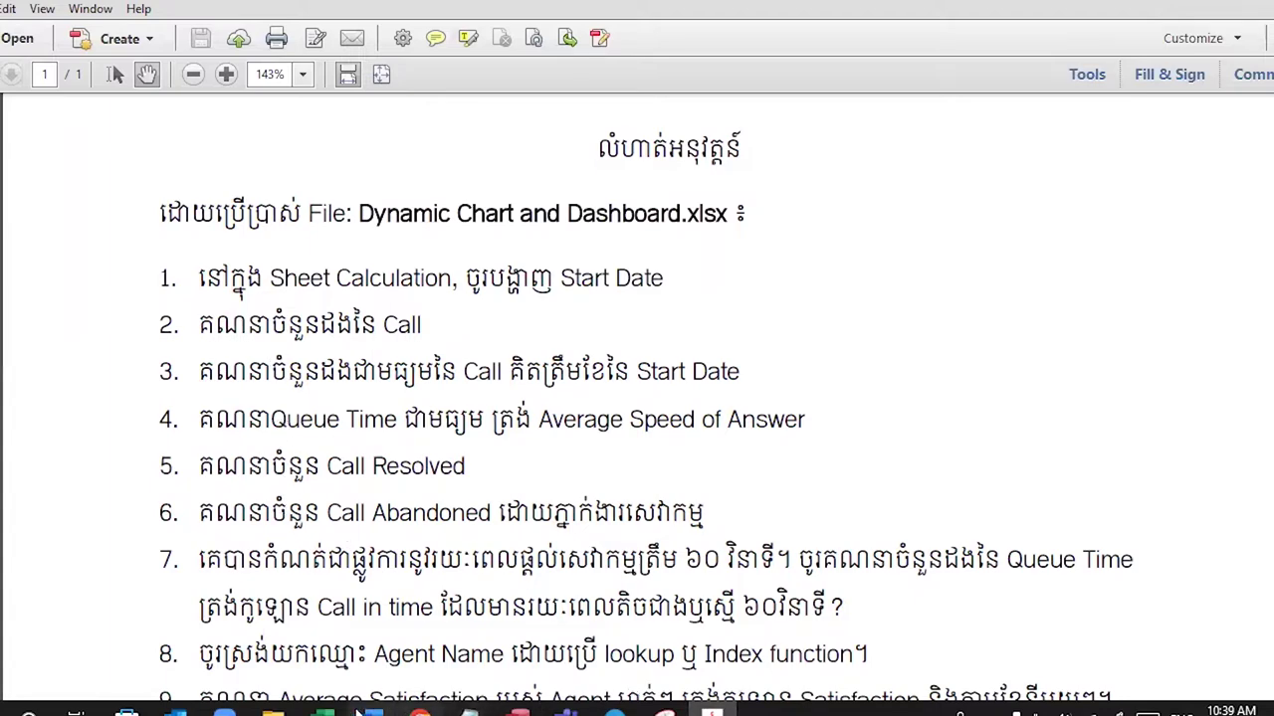
mouse_move(325, 713)
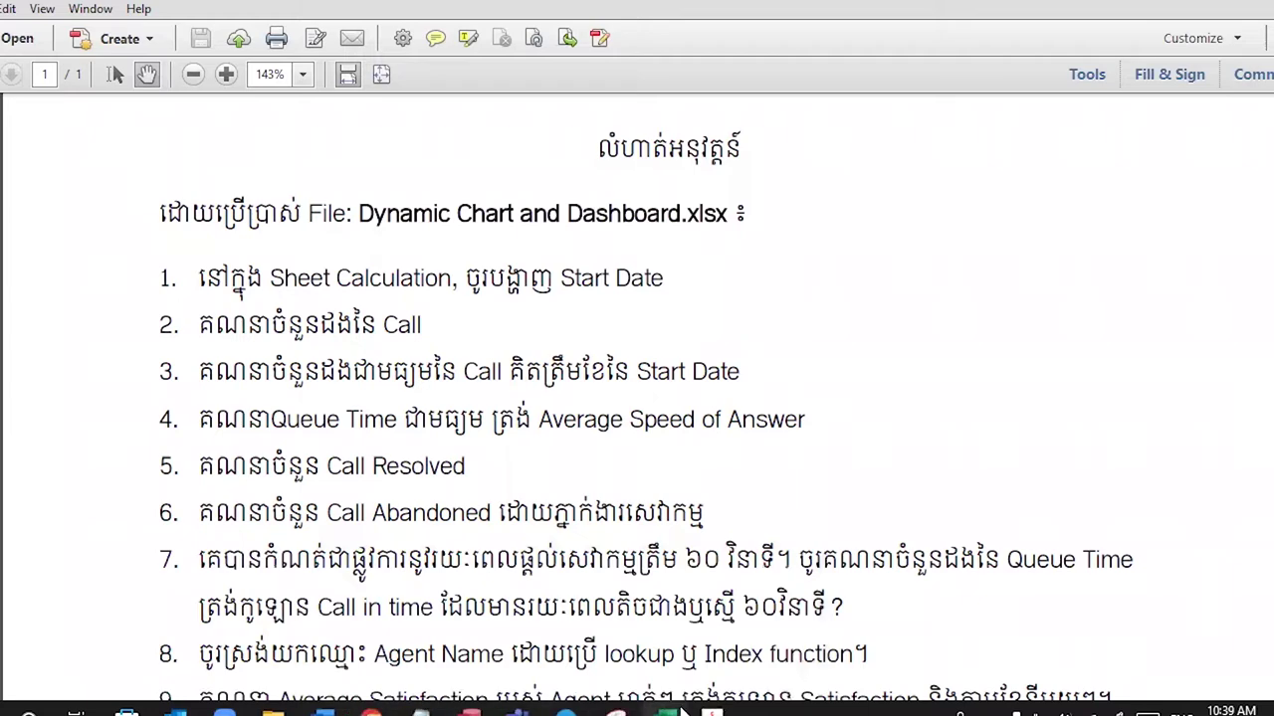
mouse_move(666, 711)
click(966, 641)
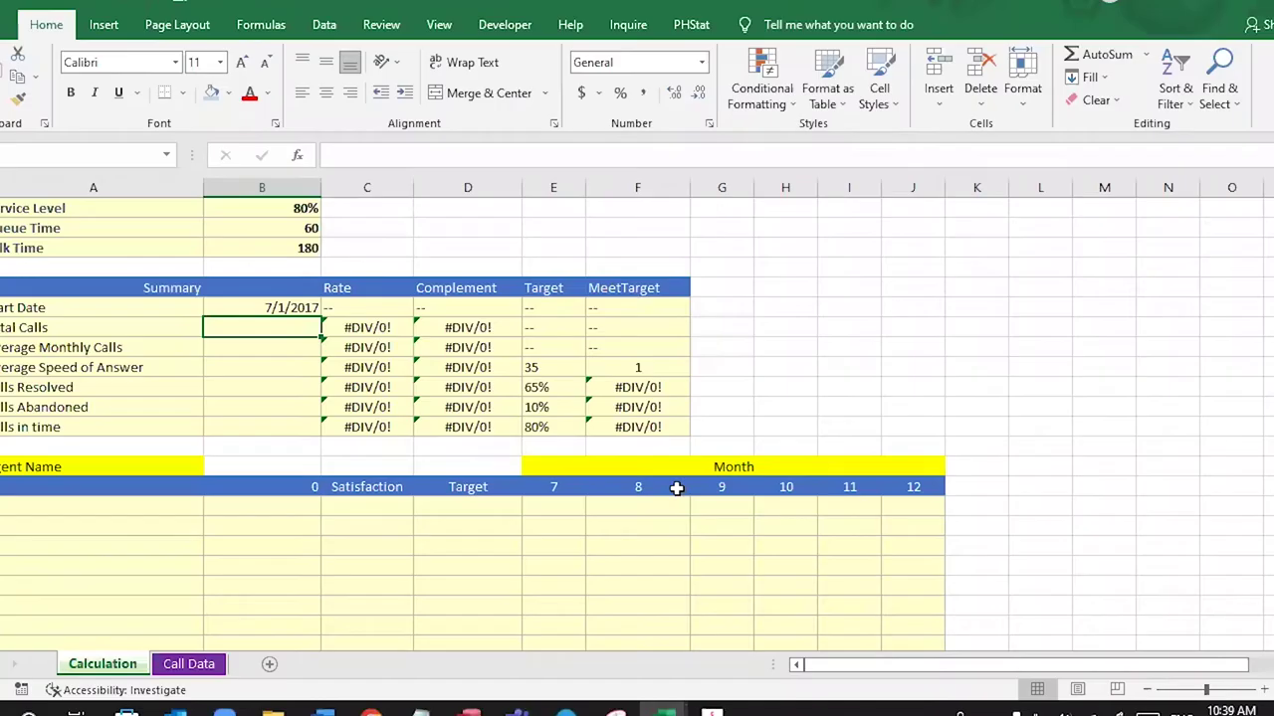
drag(269, 329, 269, 422)
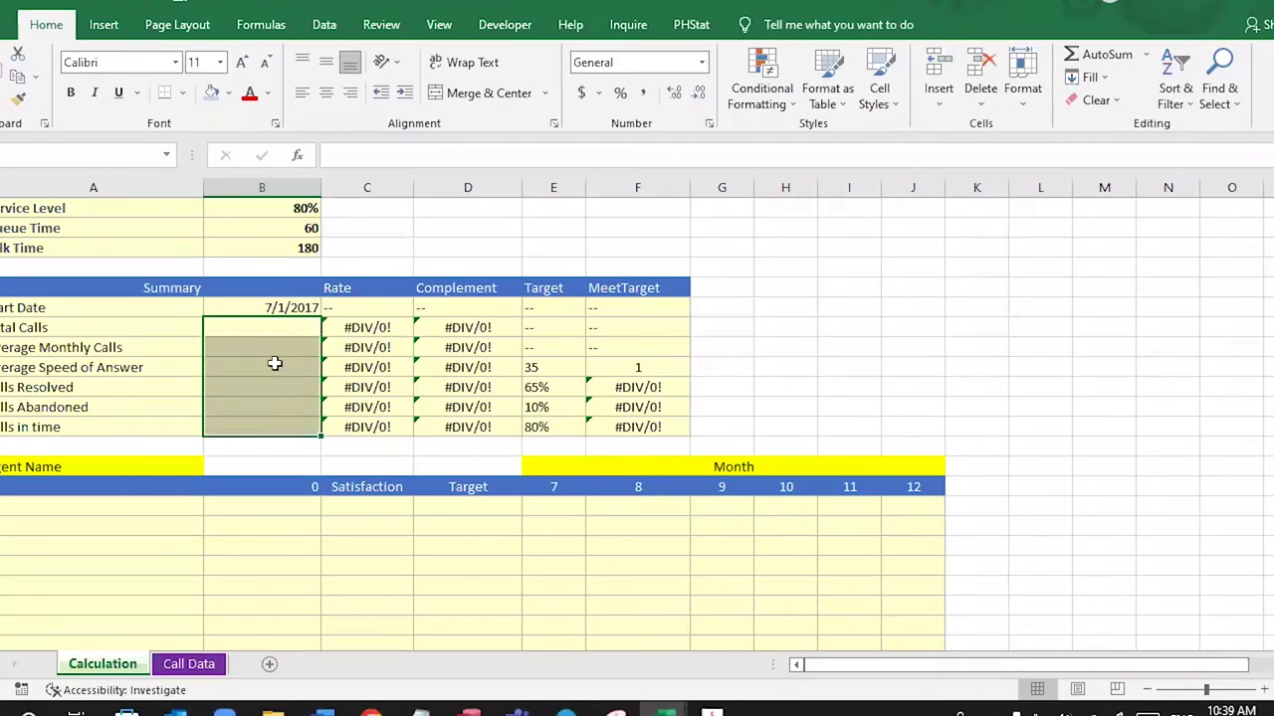
click(280, 333)
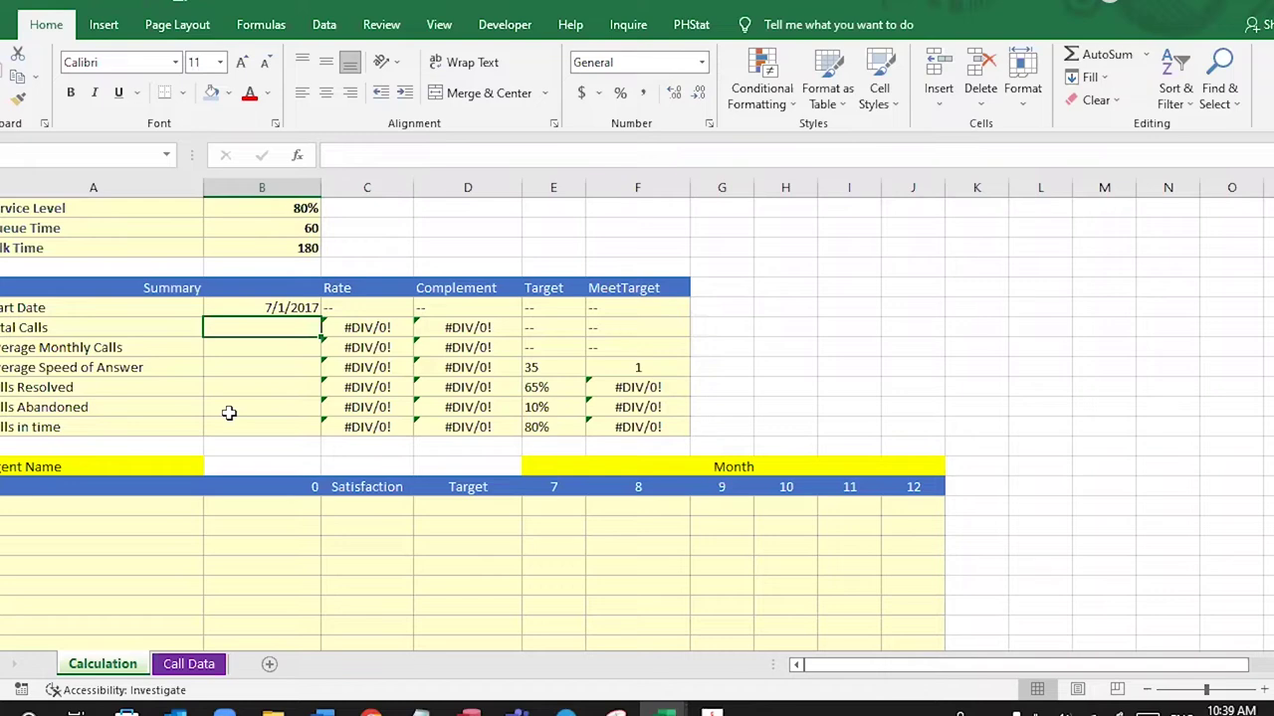
- Check the entry counts of the Call Date and Customer ID columns on the Call Data sheet
click(184, 664)
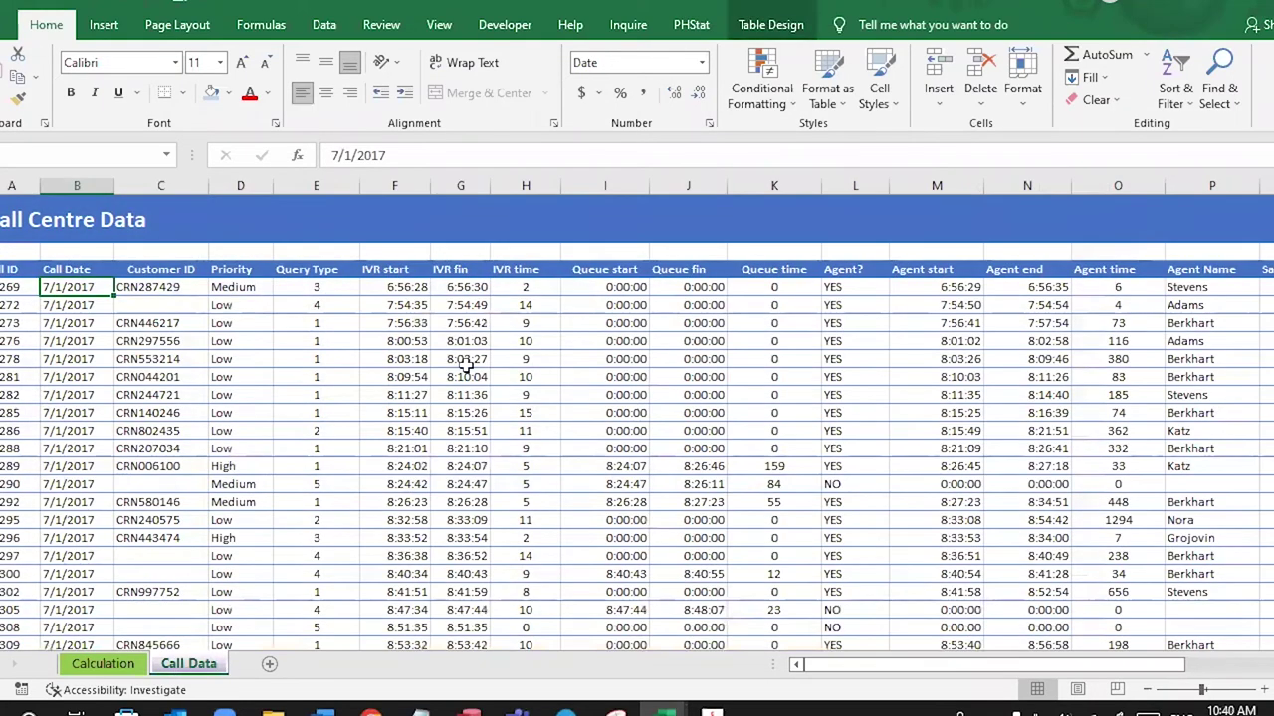
click(96, 259)
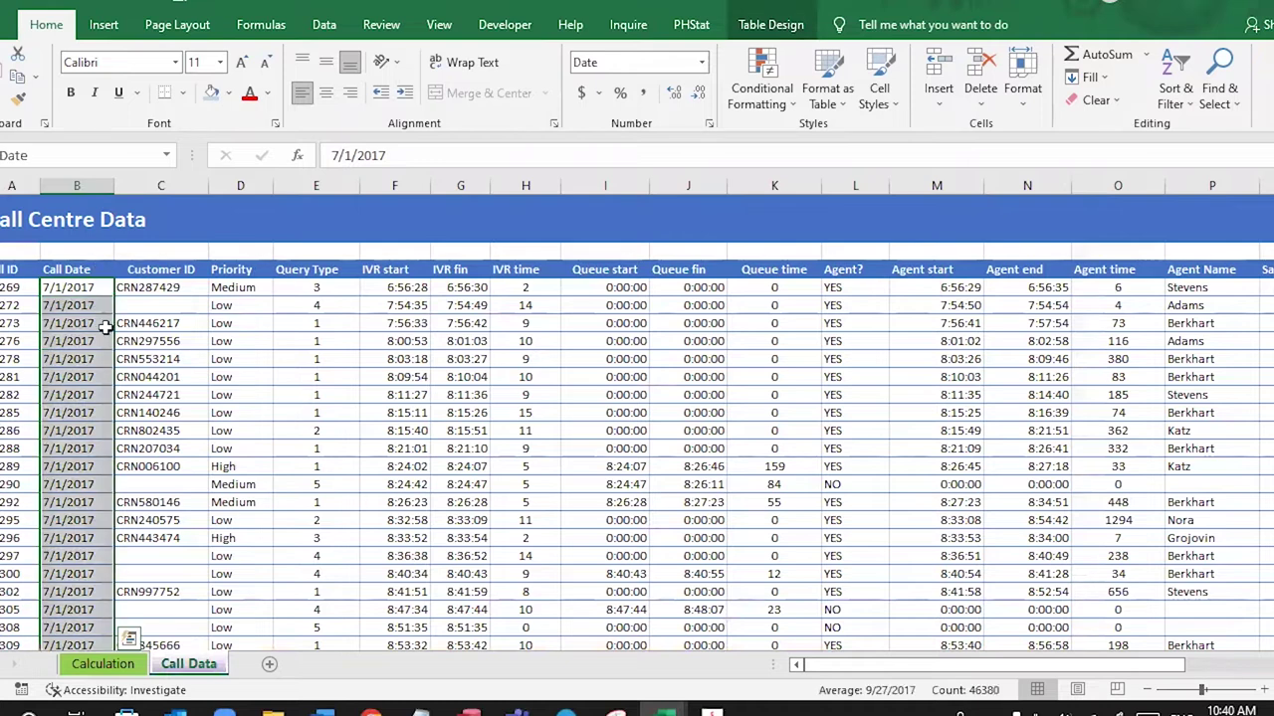
click(159, 261)
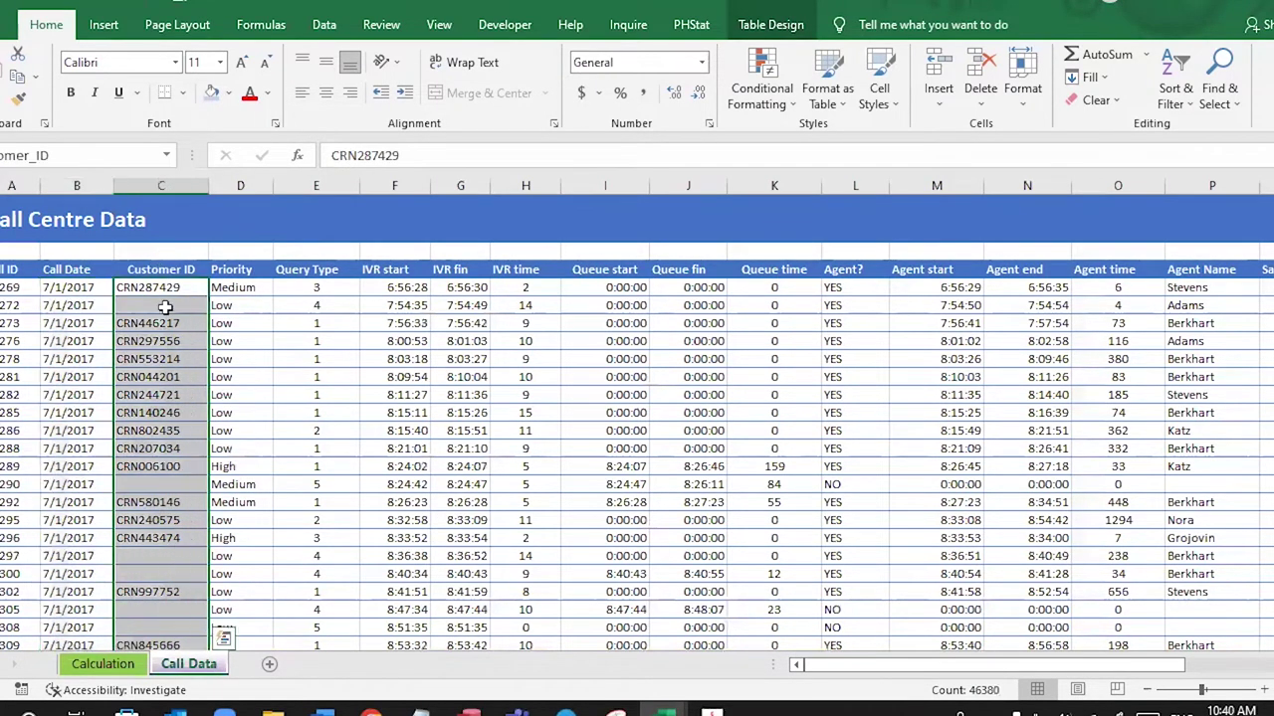
click(104, 664)
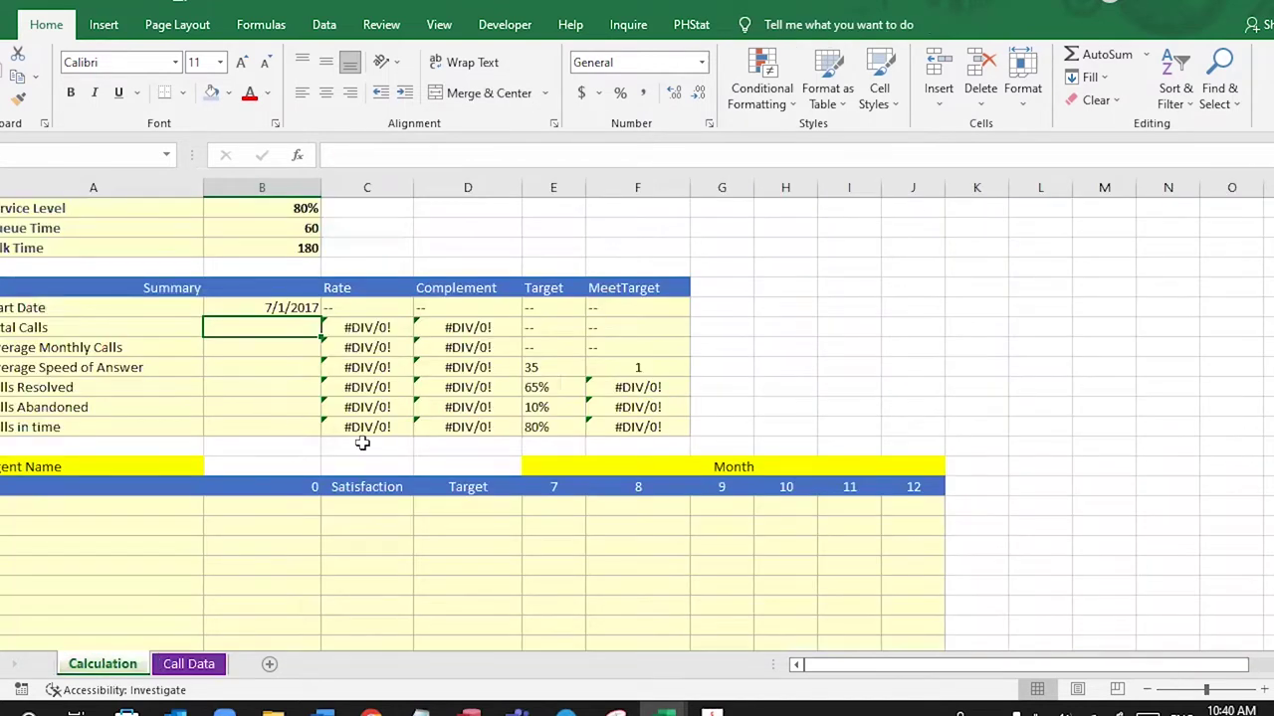
- Enter =COUNTA(Customer_ID) as Total Calls in the Calculation sheet's Summary table, referencing the Customer ID column of the Call Data sheet
text(=counta)
key(Tab)
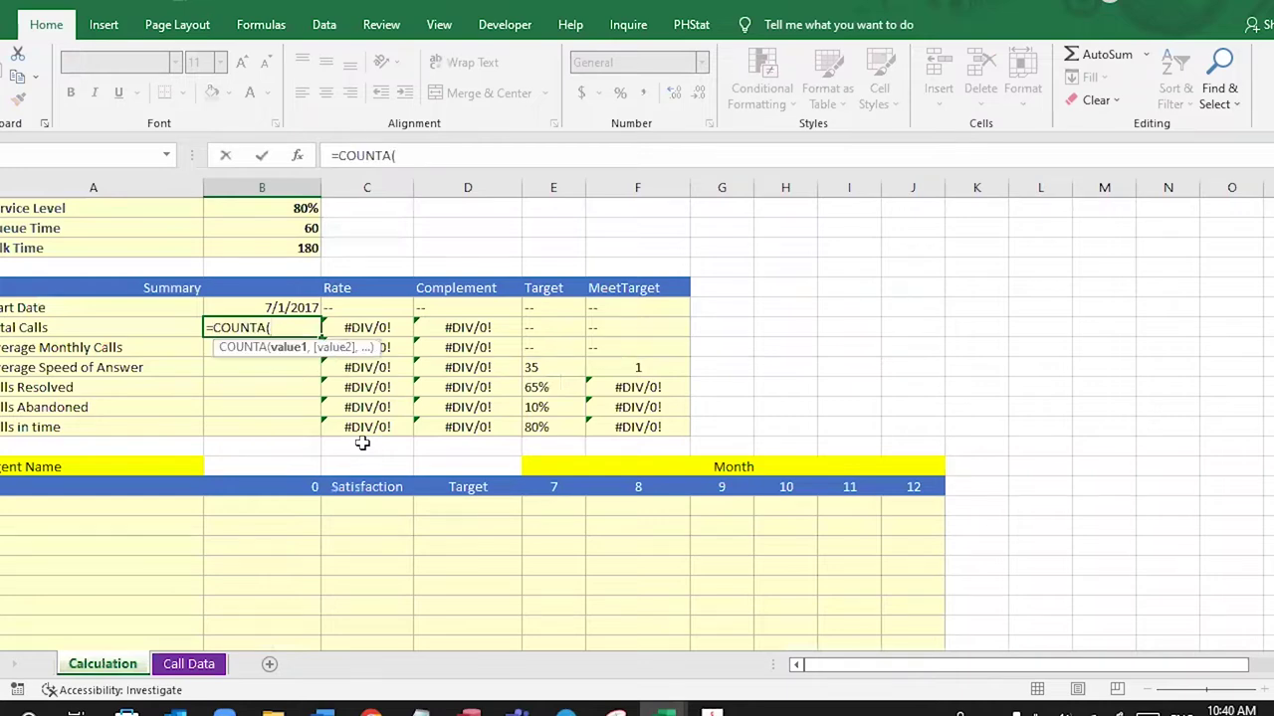
click(189, 664)
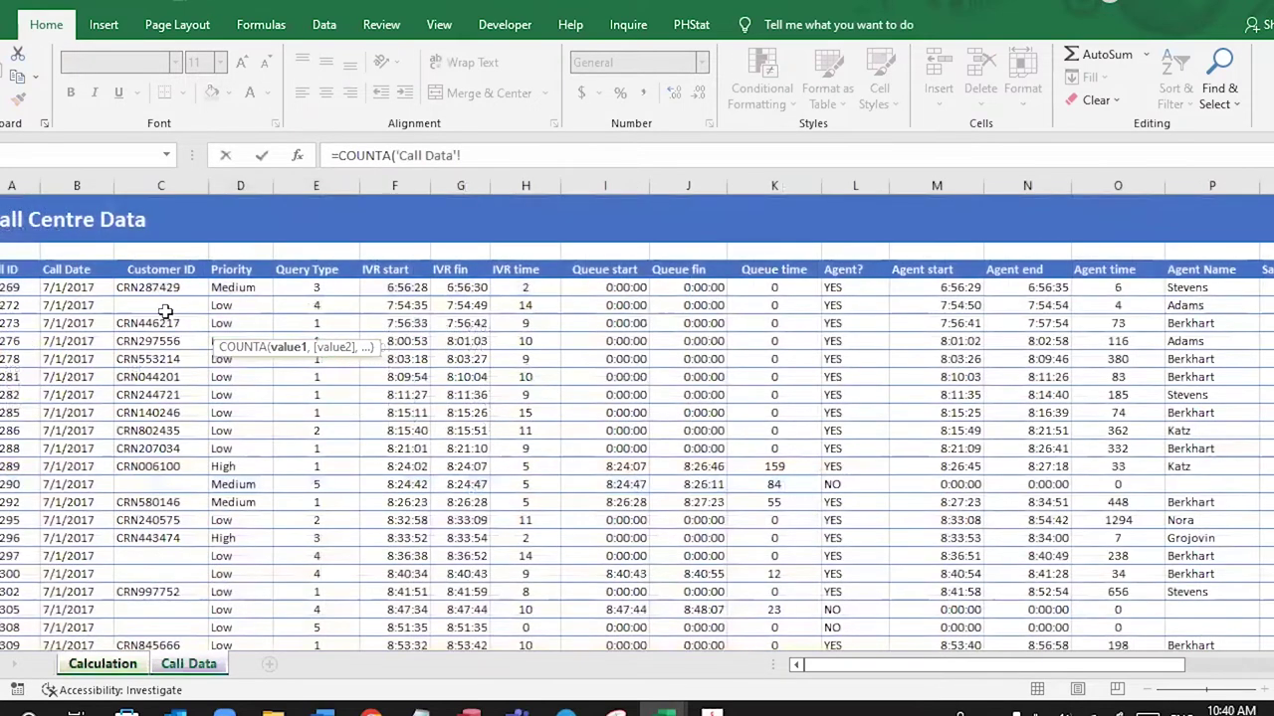
click(149, 269)
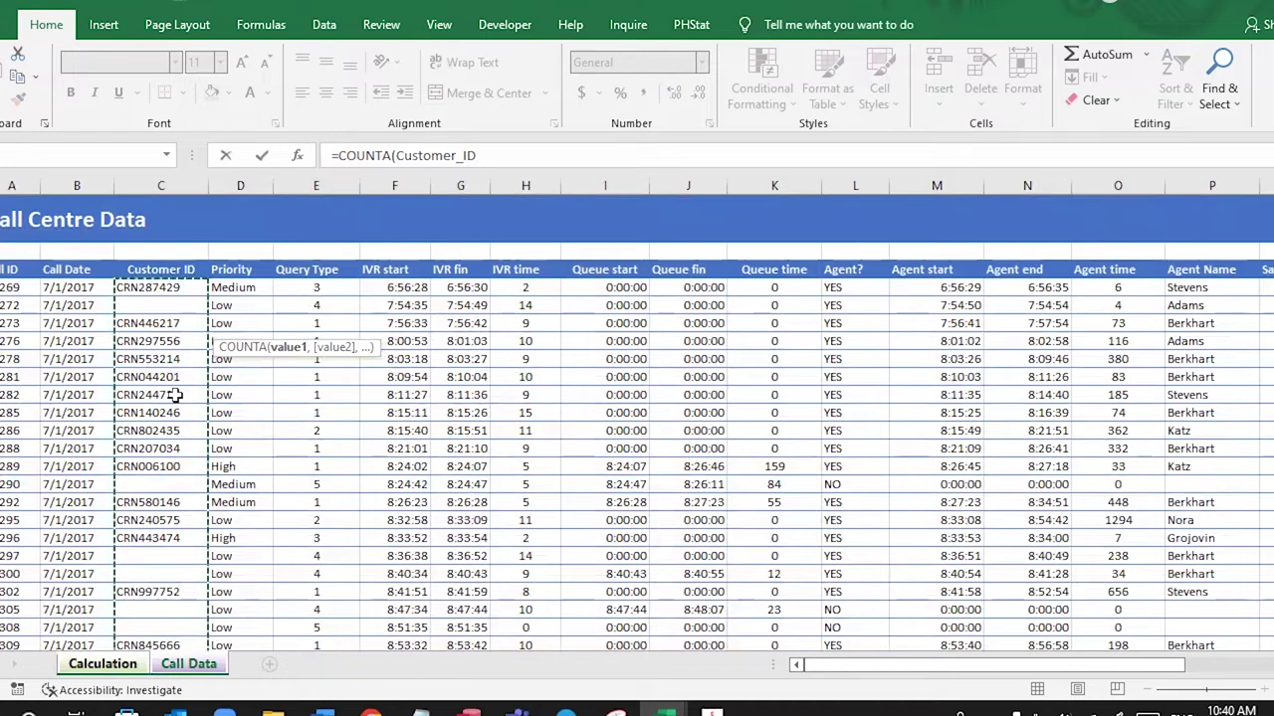
text())
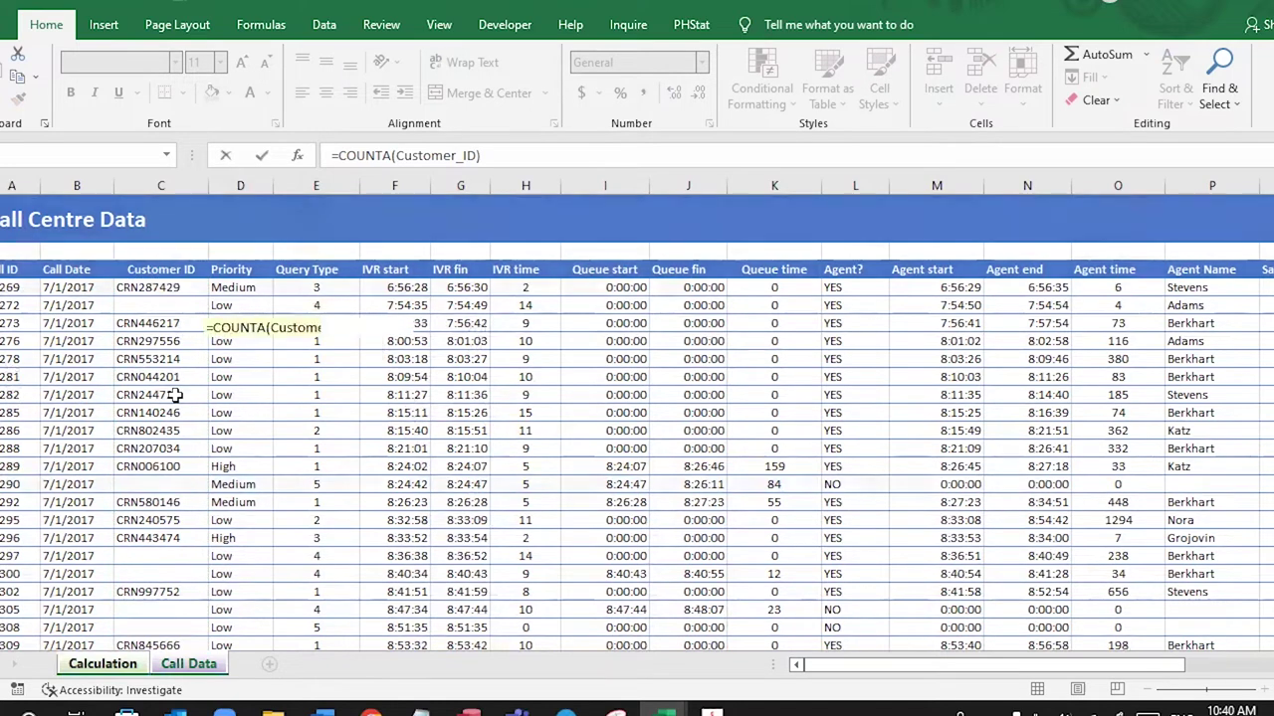
key(Return)
click(303, 332)
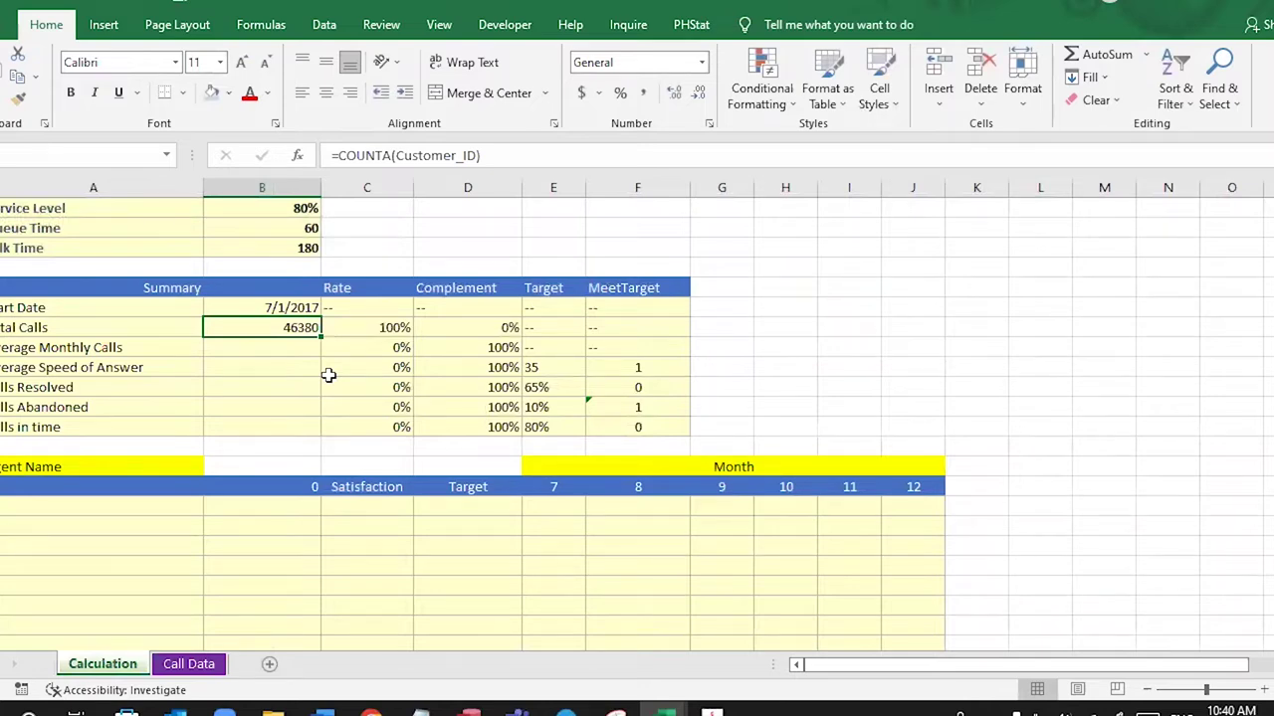
- Examine the Customer ID column on the Call Data sheet, comparing the second record's blank cell and row with the filled cells below
click(191, 665)
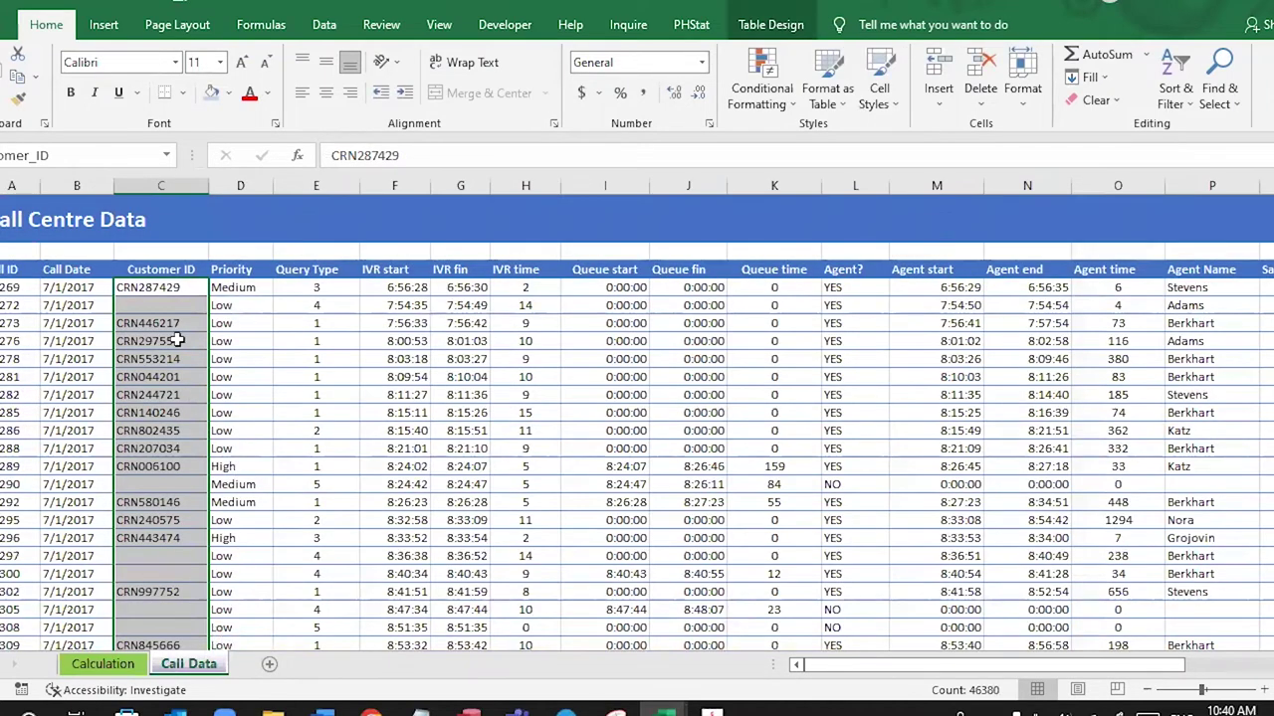
click(156, 303)
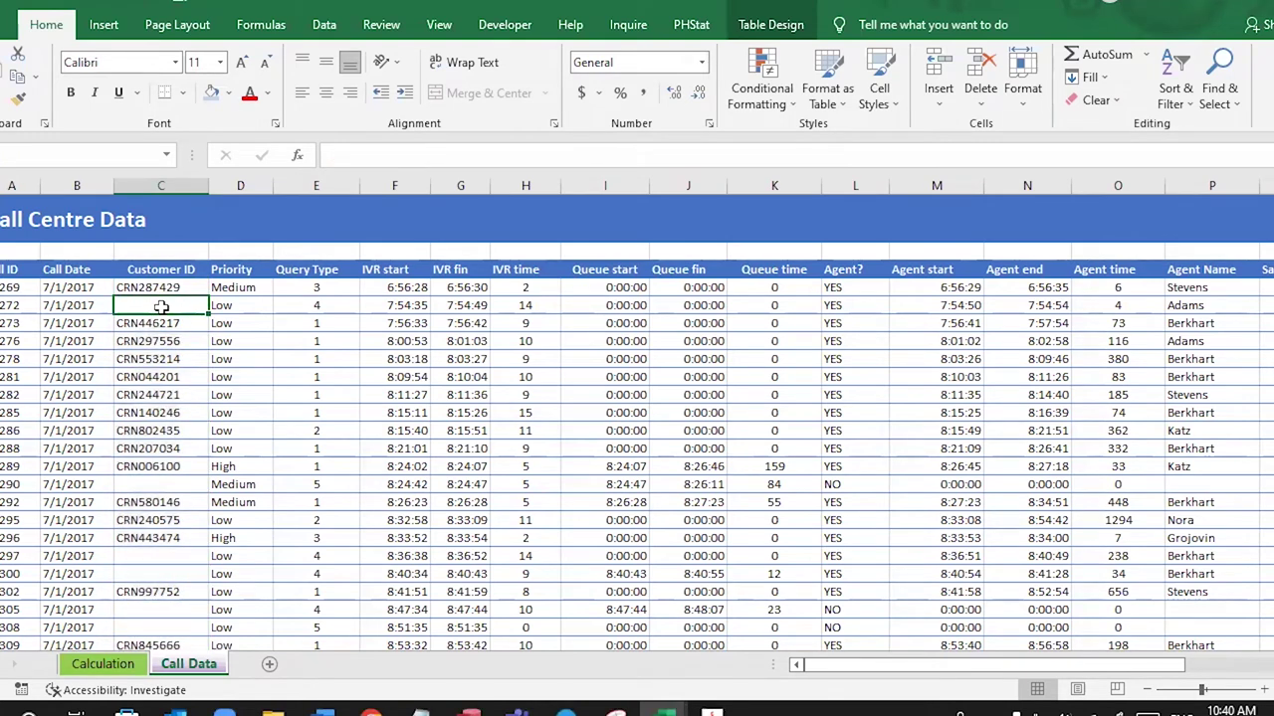
click(1, 305)
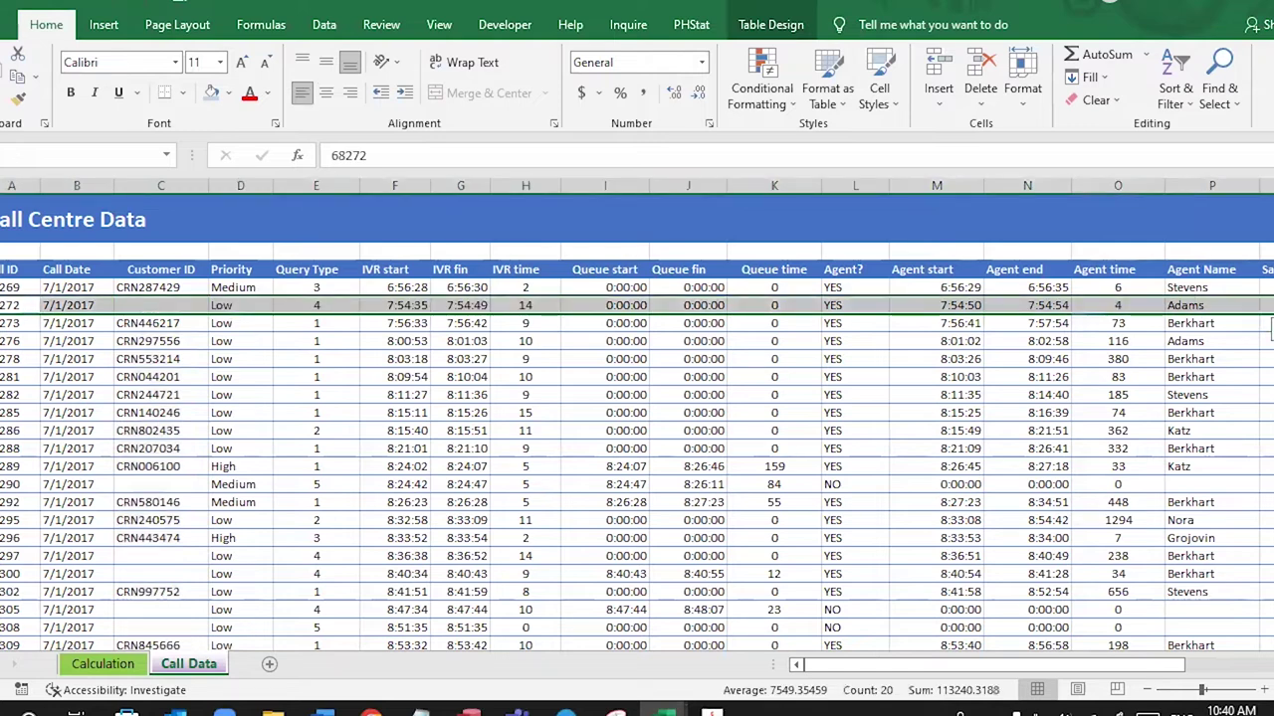
click(45, 308)
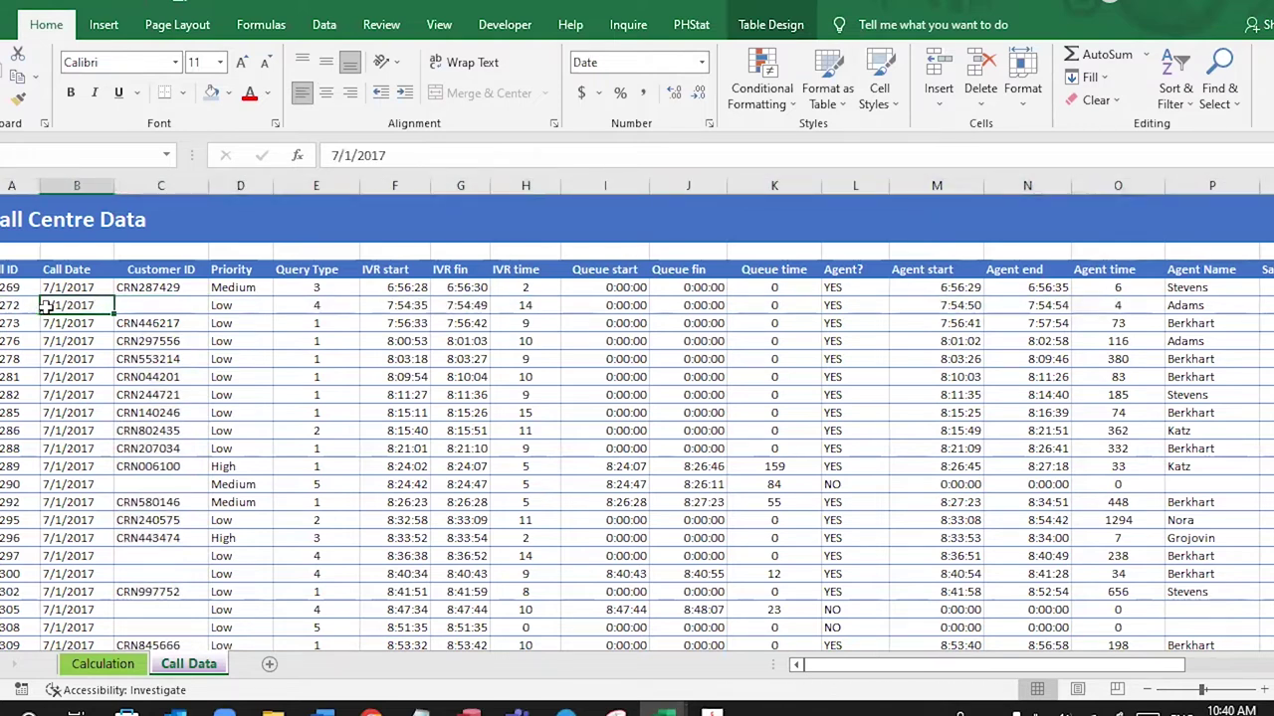
click(22, 309)
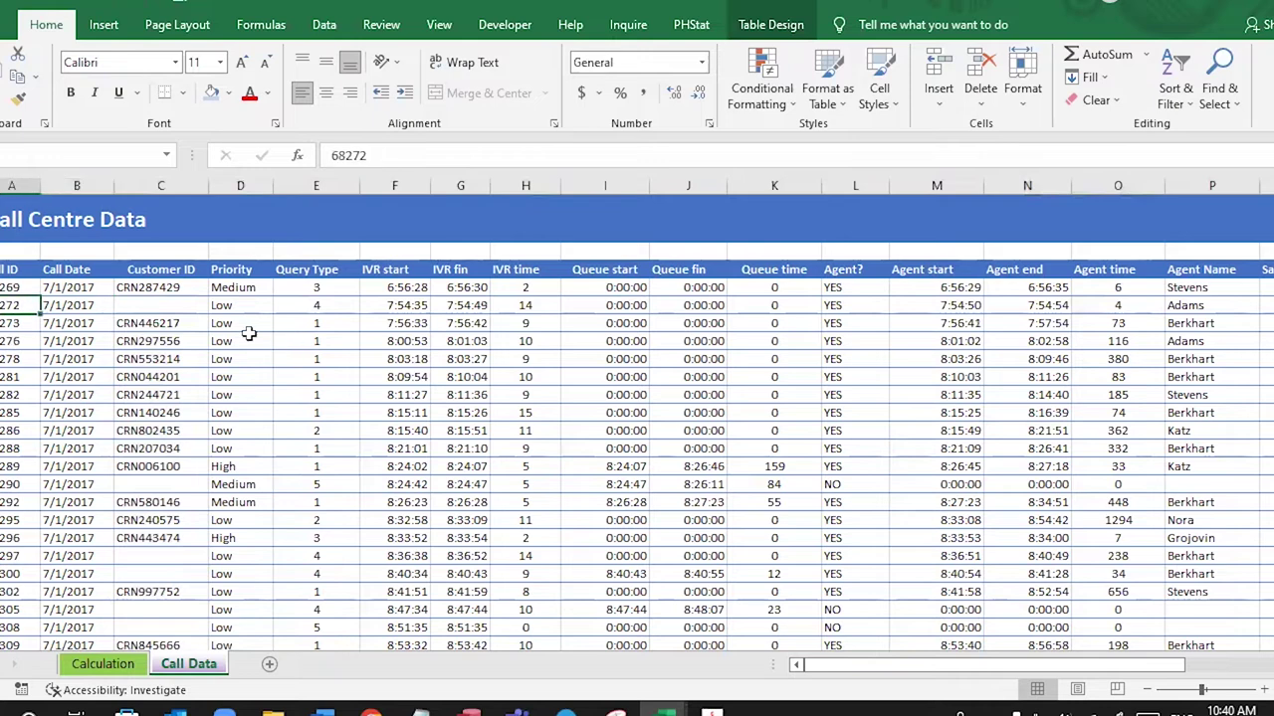
click(184, 323)
click(184, 341)
click(184, 377)
click(184, 395)
click(184, 412)
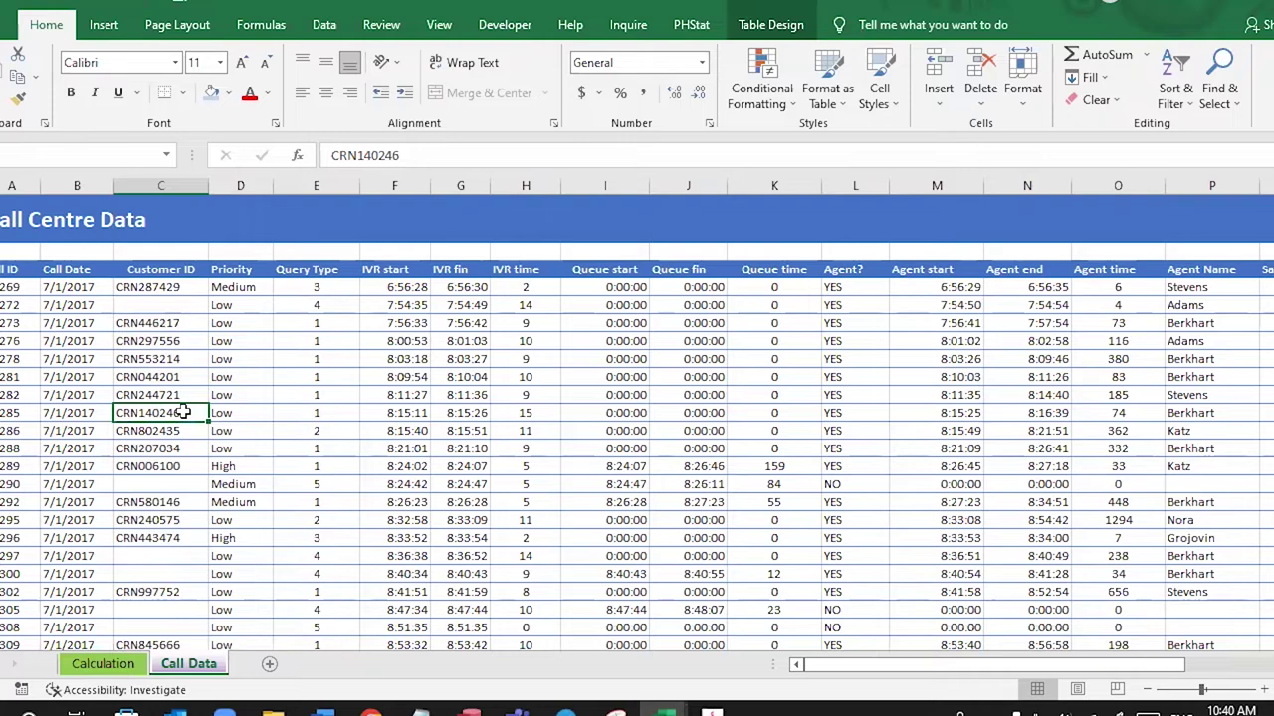
click(175, 323)
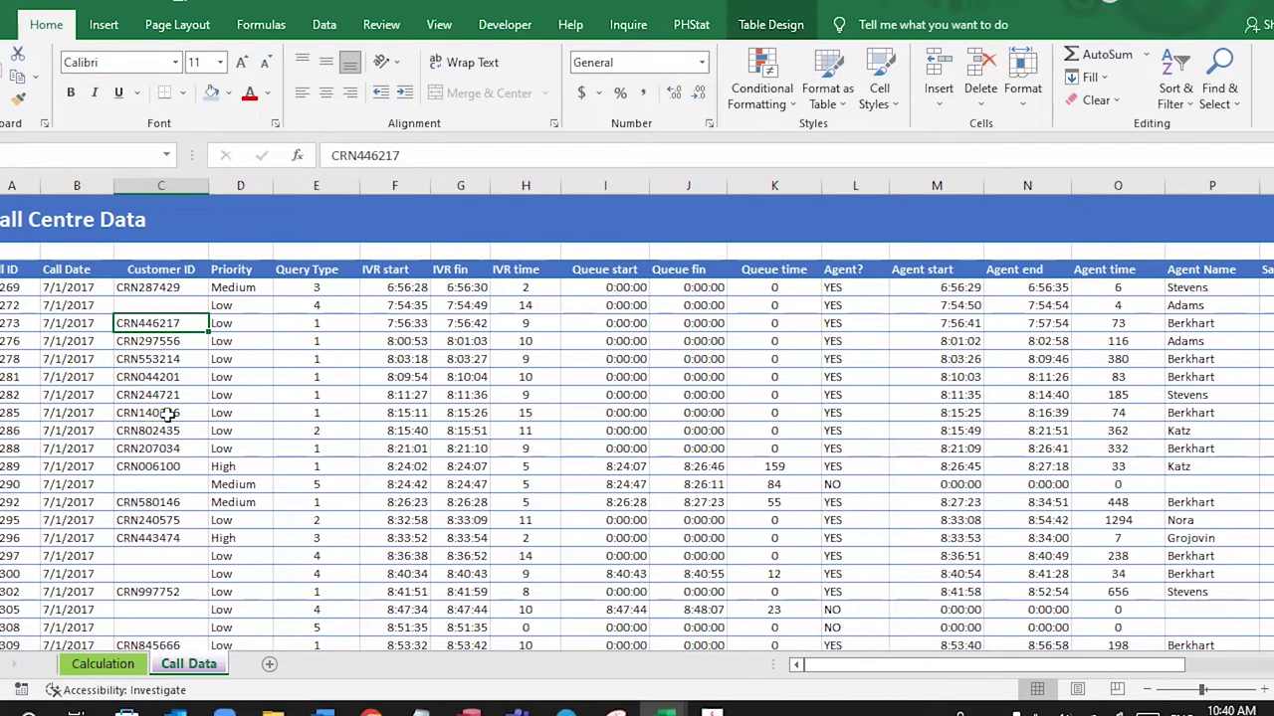
- Temporarily clear the third record's Customer ID on the Call Data sheet to test its effect on Total Calls, and restore the entry
key(Delete)
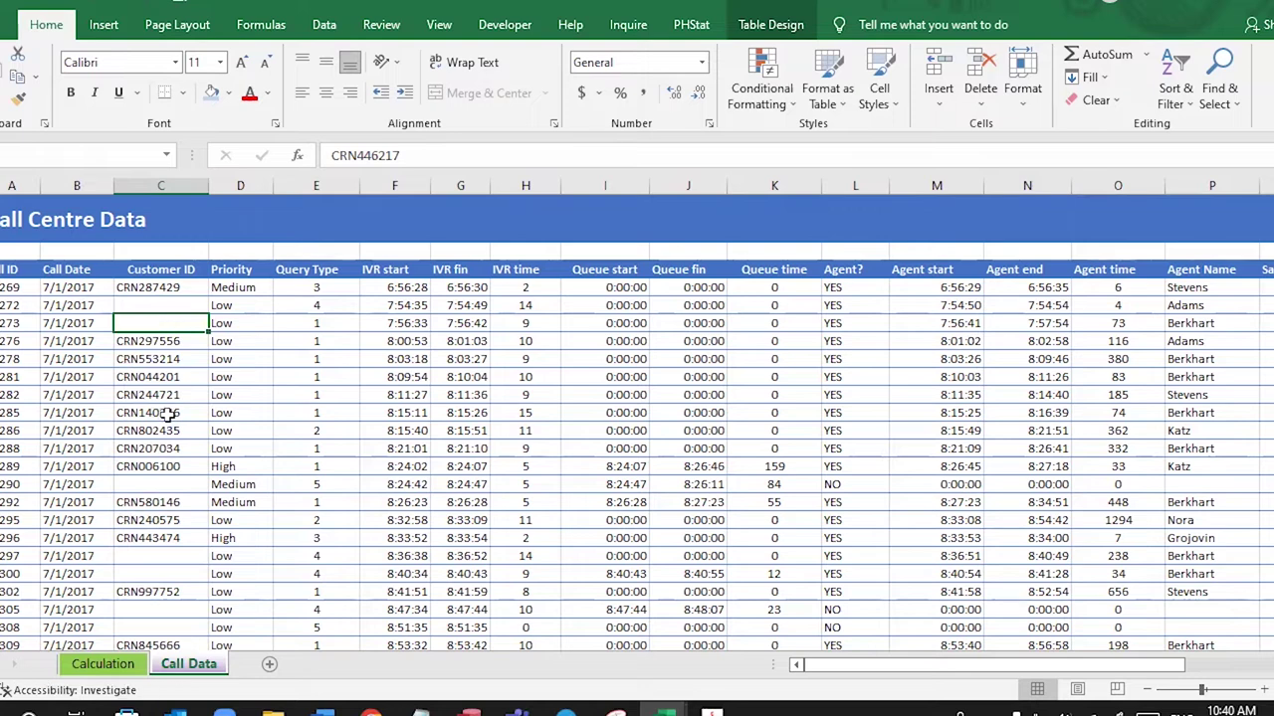
click(120, 667)
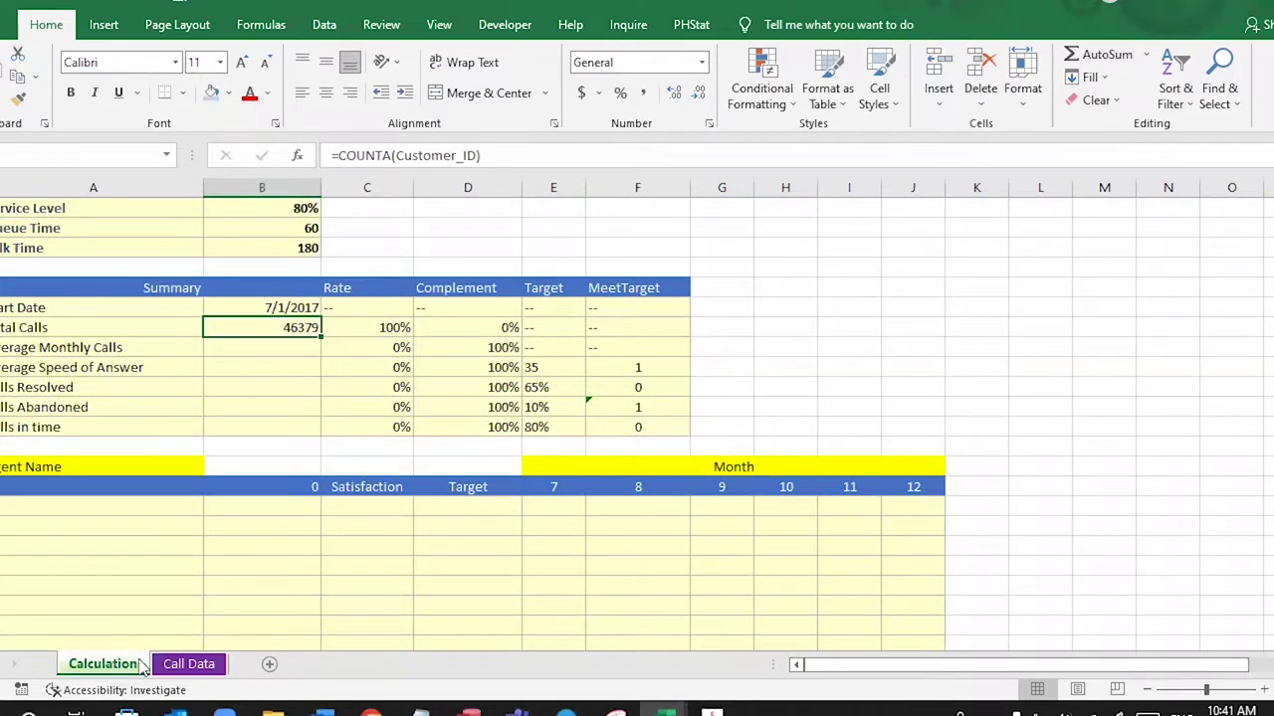
click(188, 664)
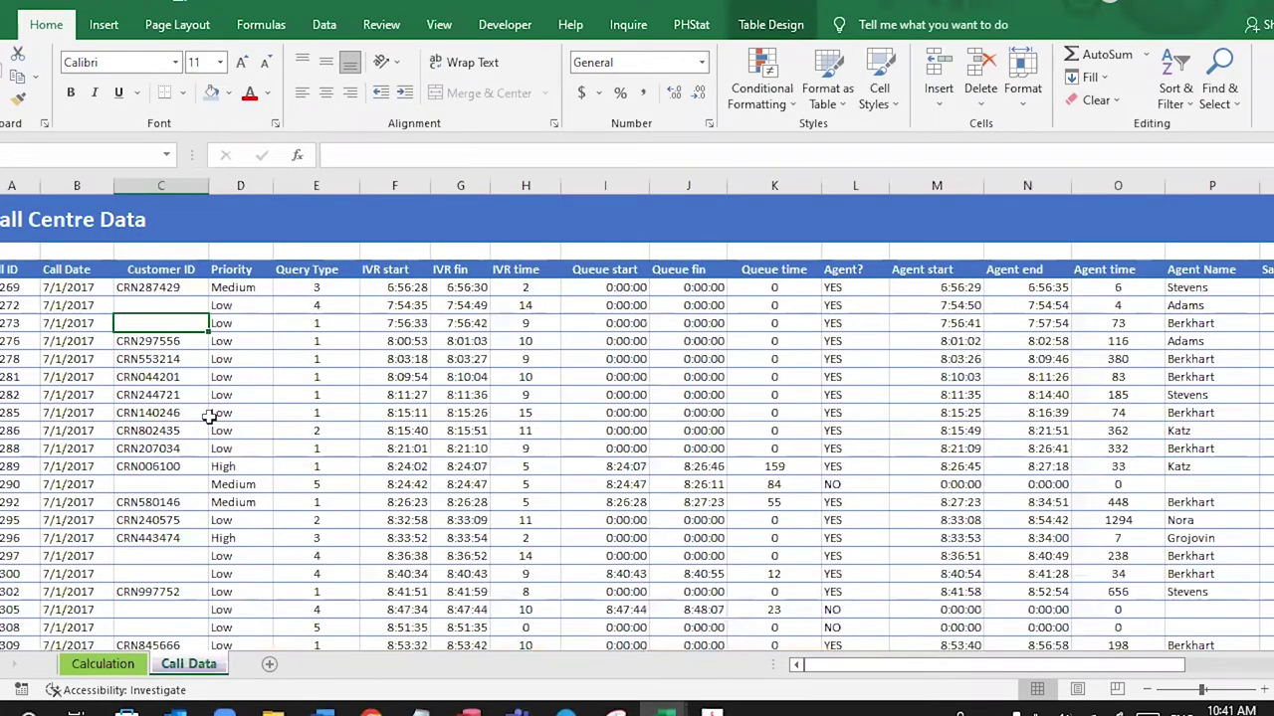
text(CRN446217)
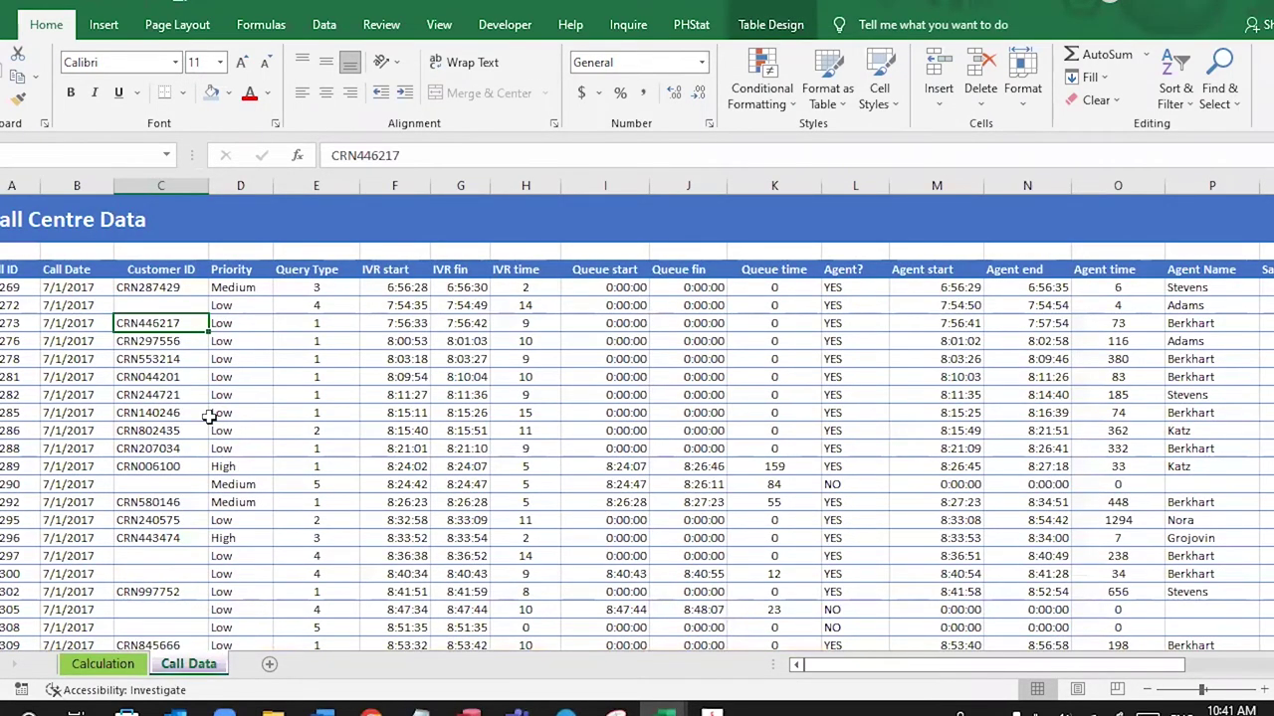
click(120, 664)
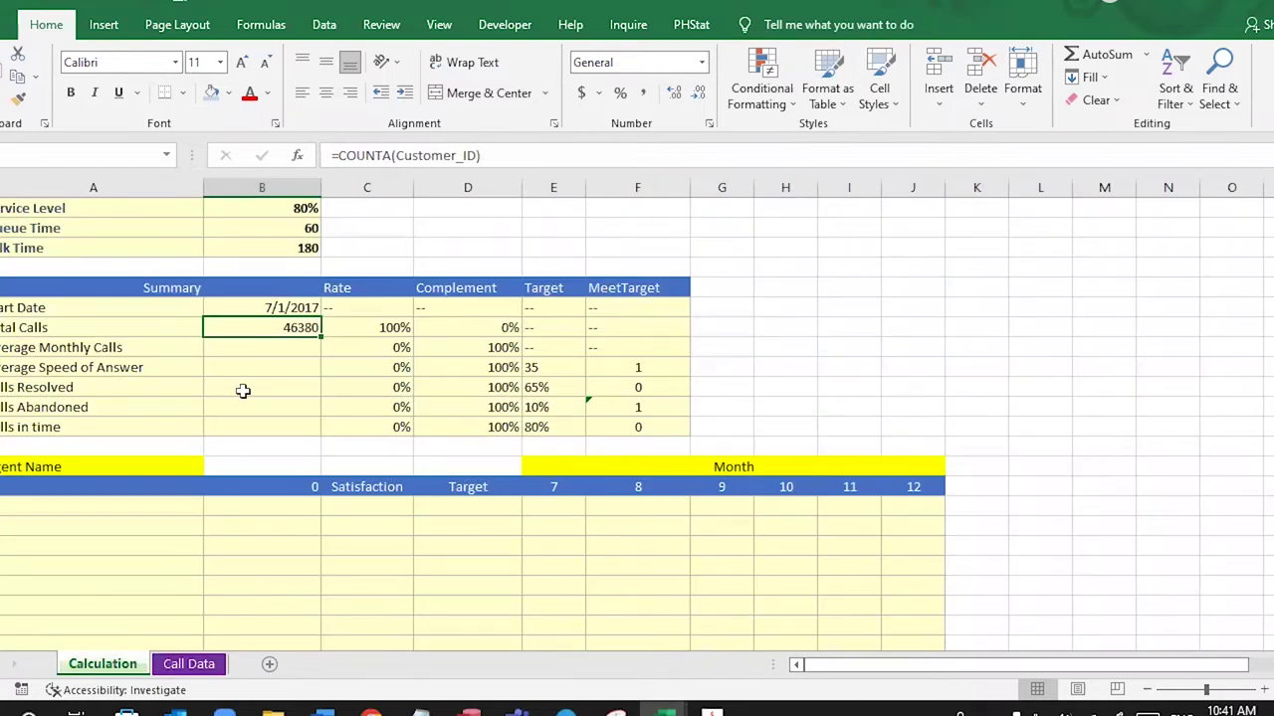
- Examine the first full record rows on the Call Data sheet, starting from the Call ID column
click(189, 665)
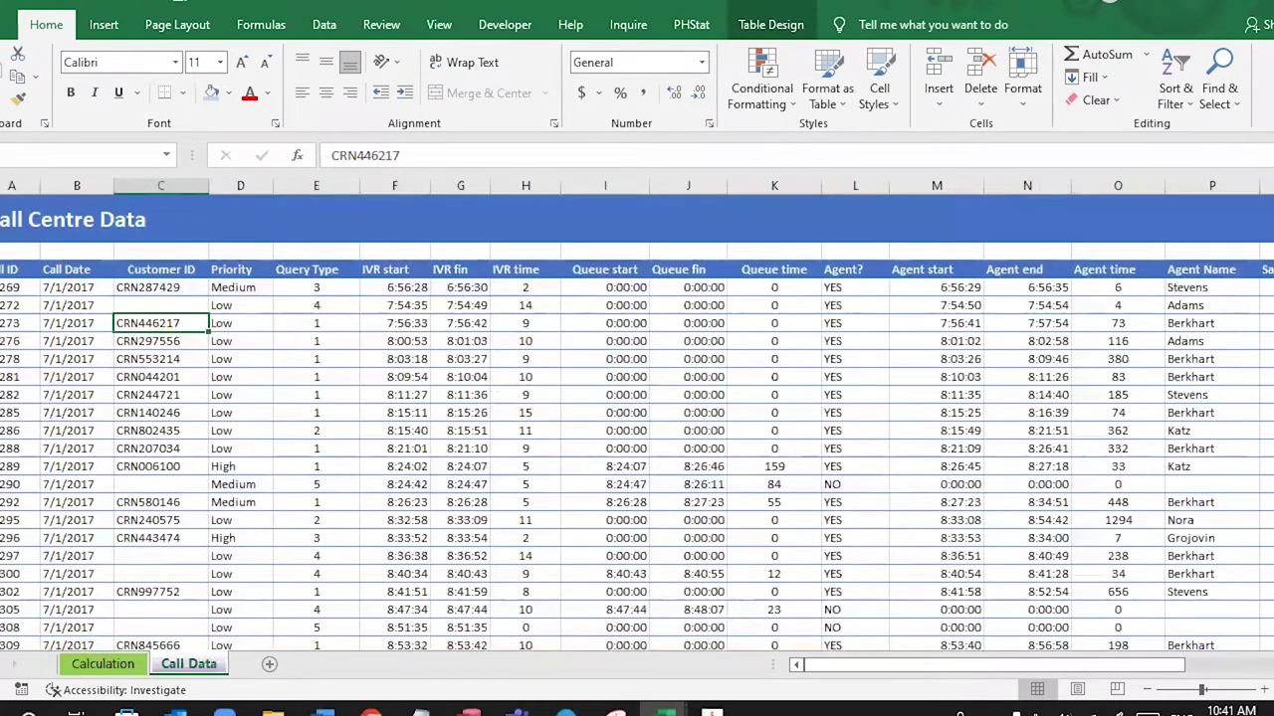
click(10, 288)
drag(10, 288, 10, 460)
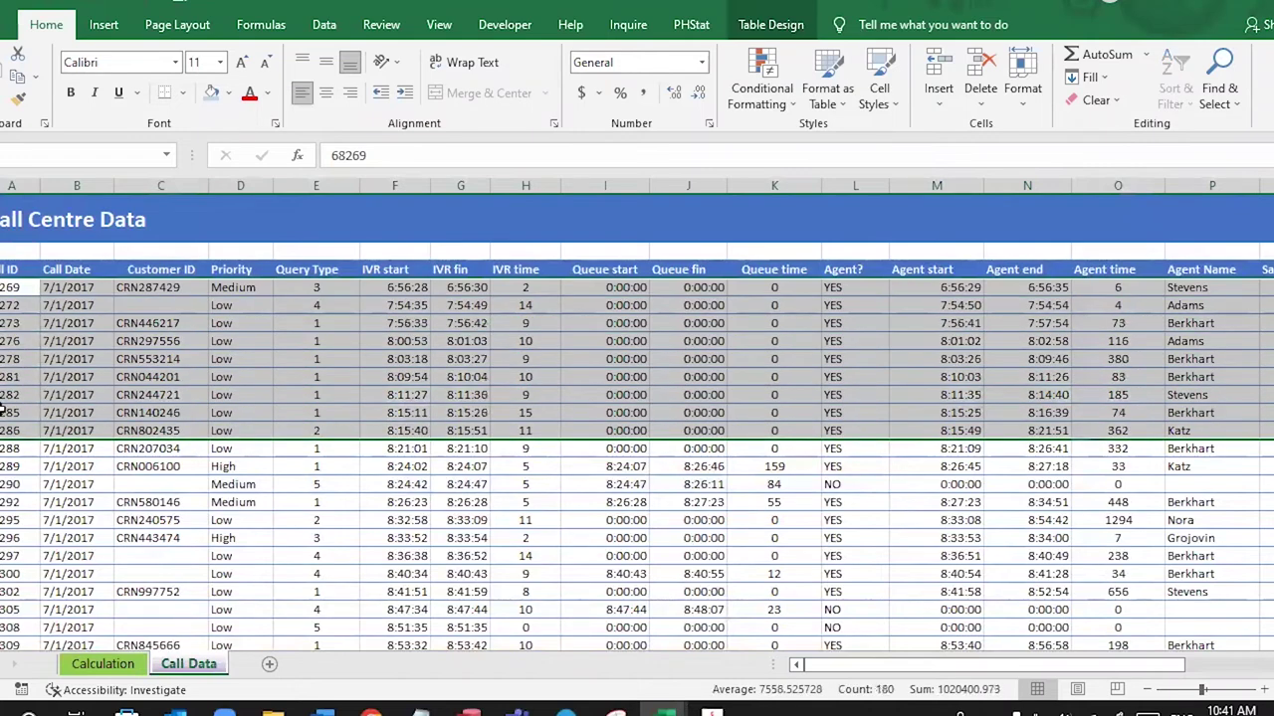
click(24, 305)
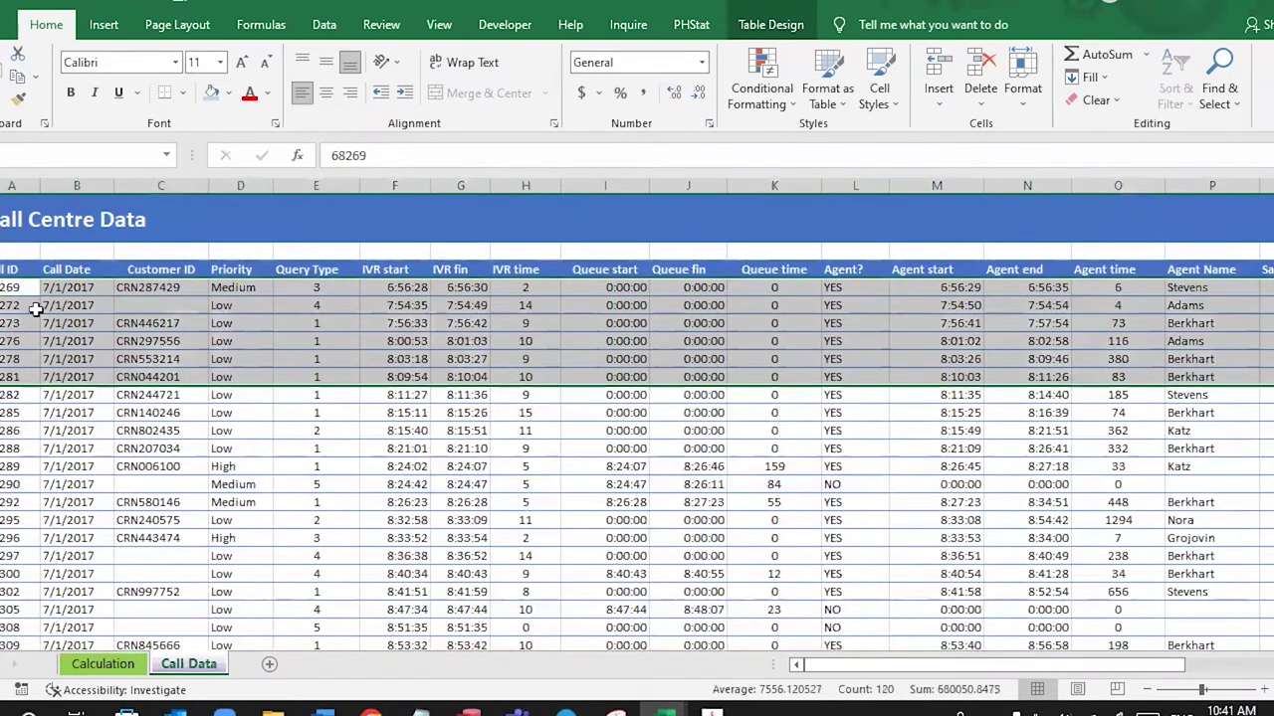
click(30, 307)
- Replace the Total Calls formula in the Calculation sheet's Summary table with =ROWS(tbl_Calls)
click(127, 670)
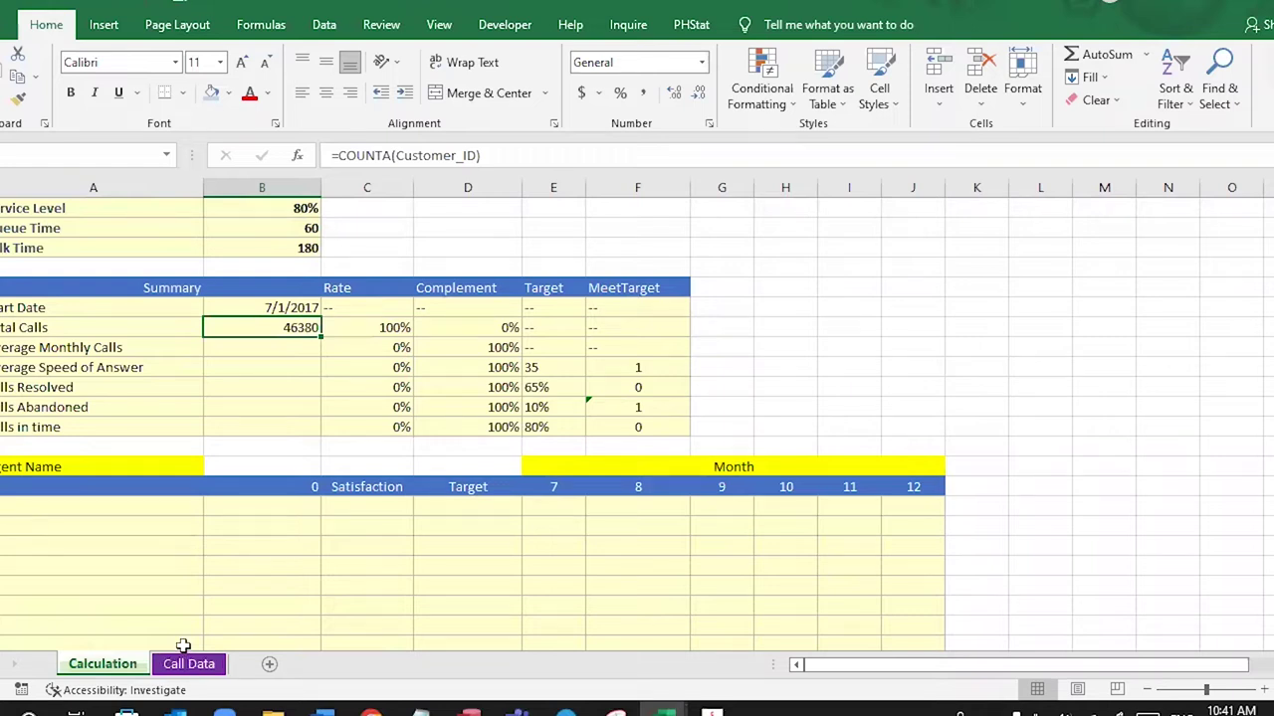
text(=ro)
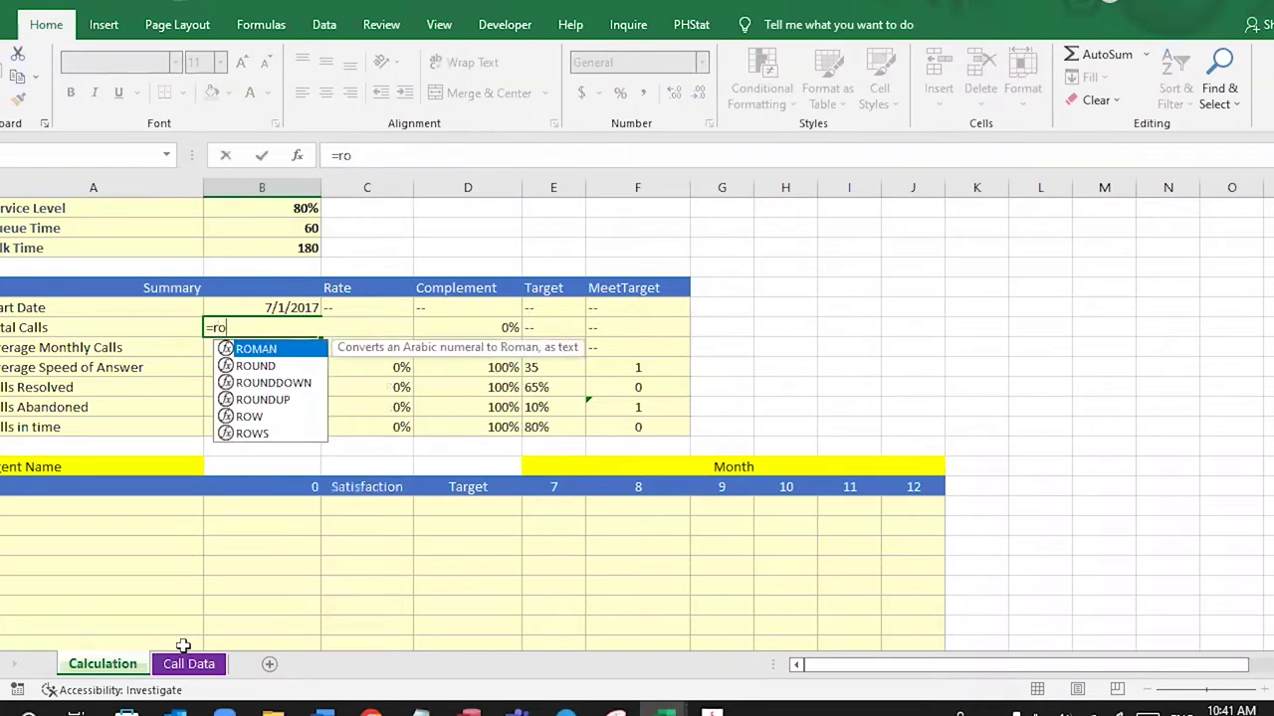
text(ws)
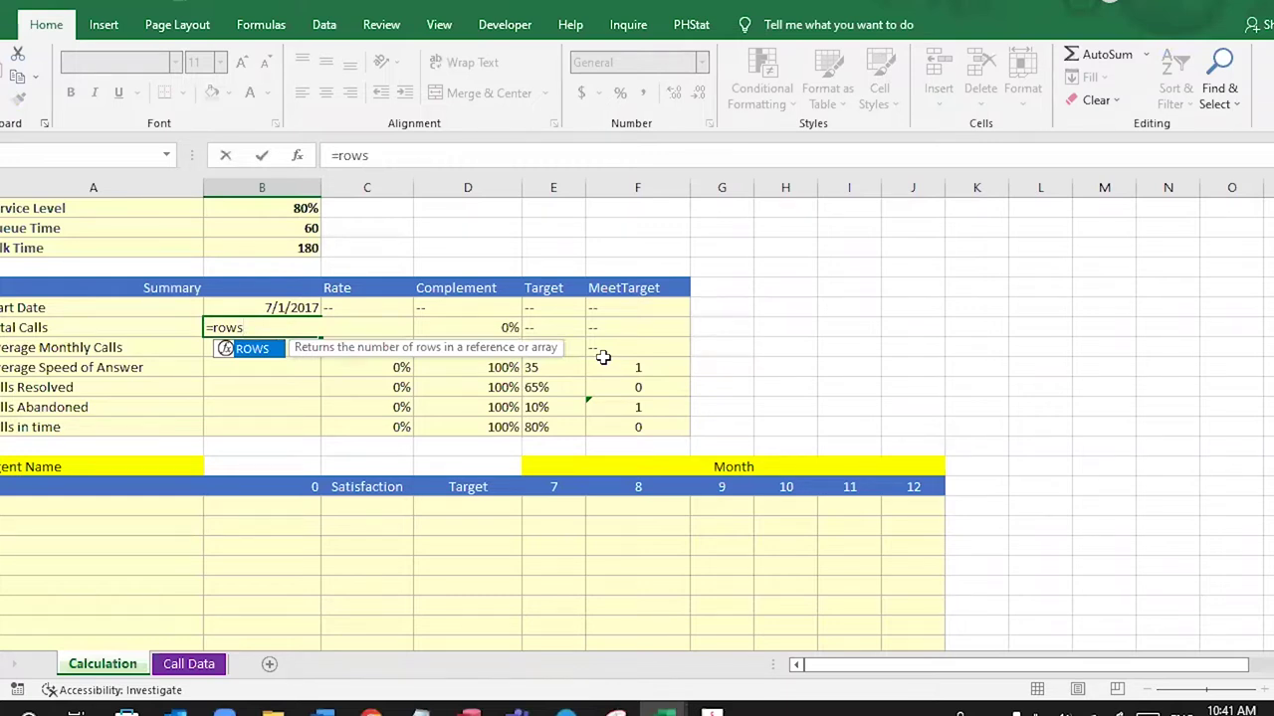
key(Tab)
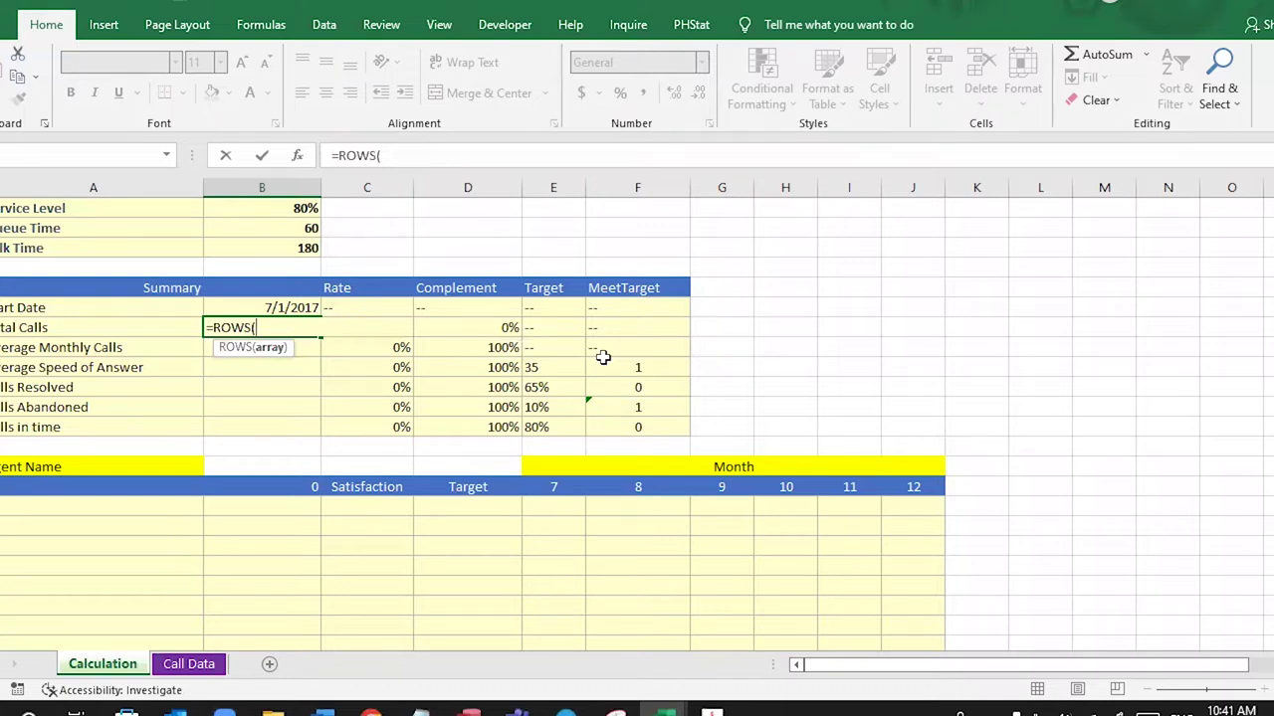
text(tb)
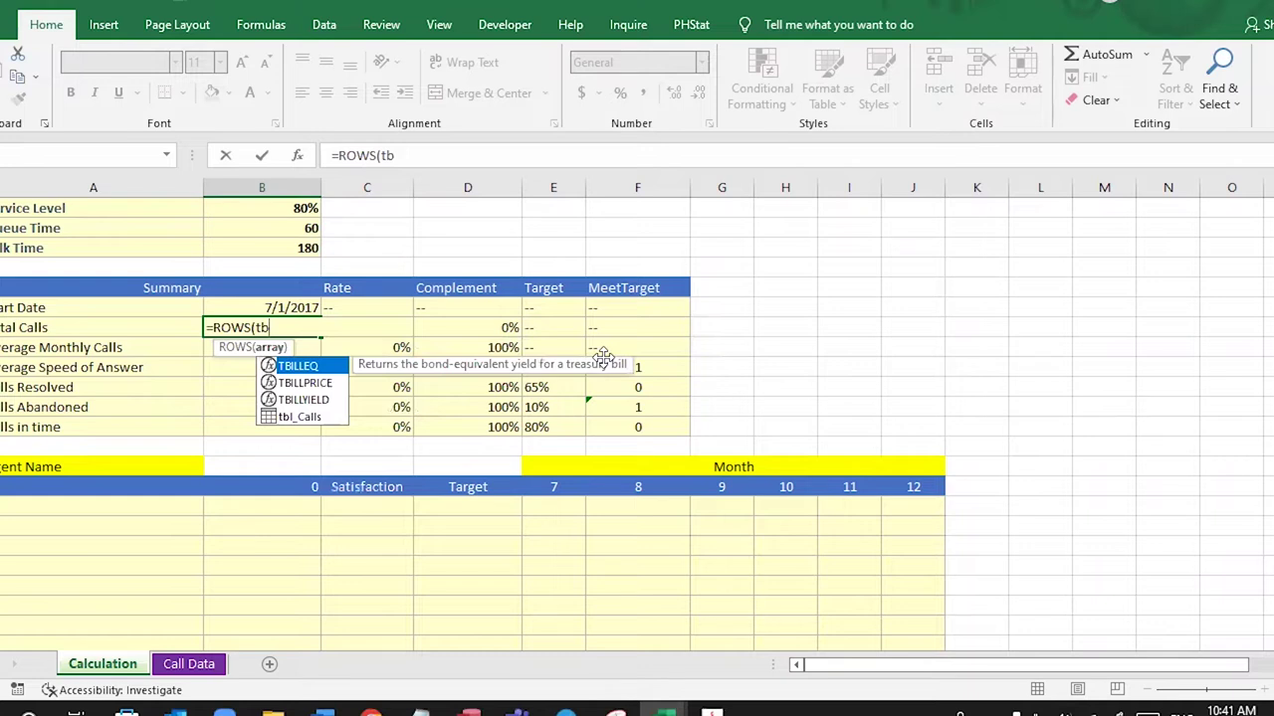
key(Down)
key(Down)
key(Down)
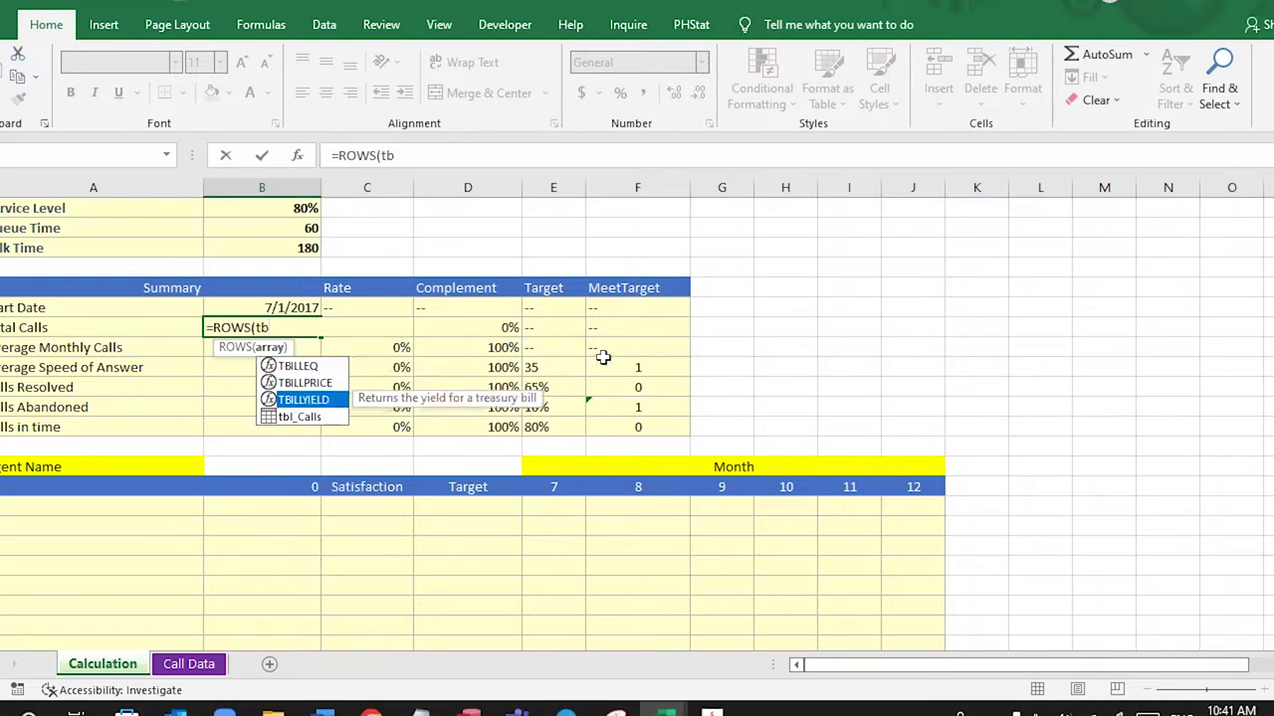
key(Tab)
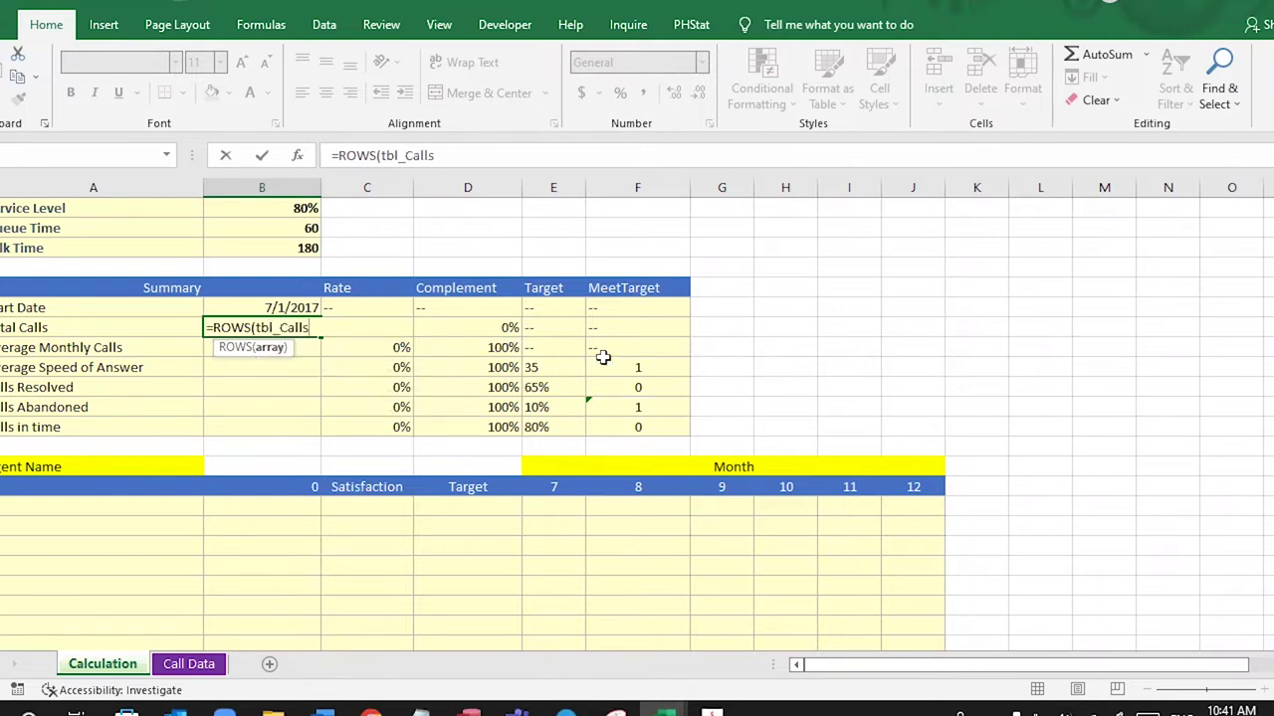
text())
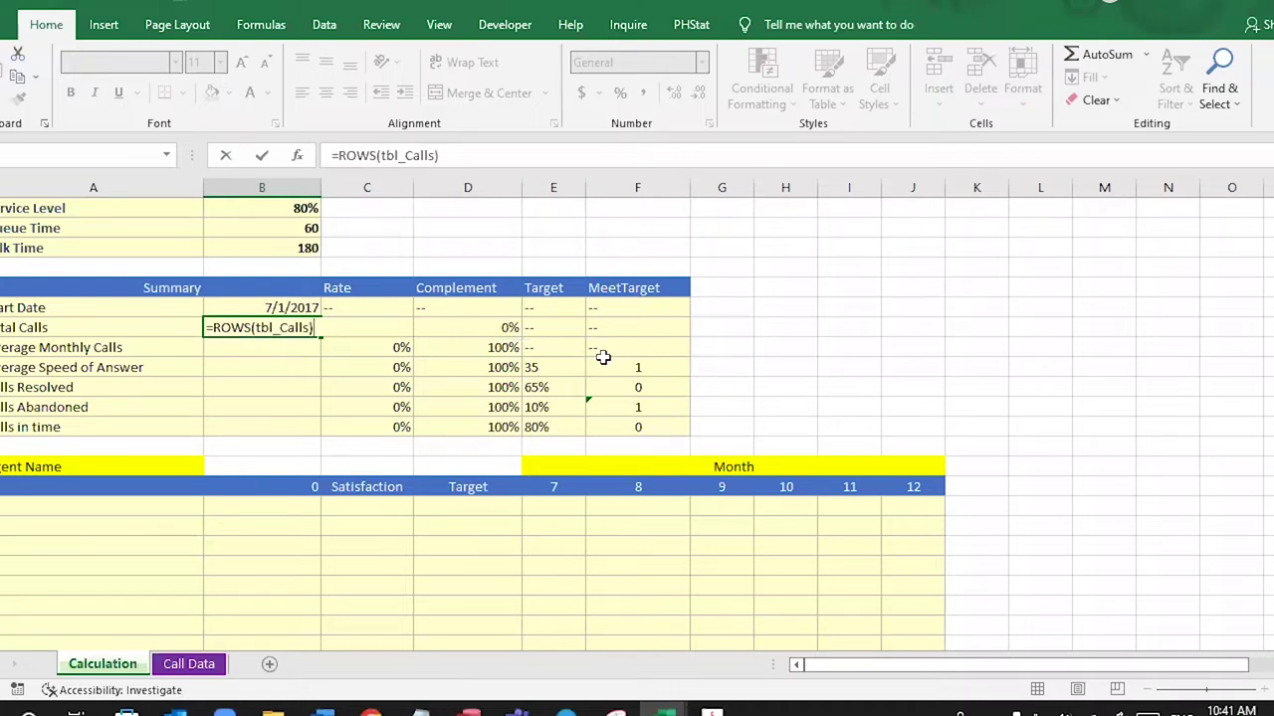
key(Return)
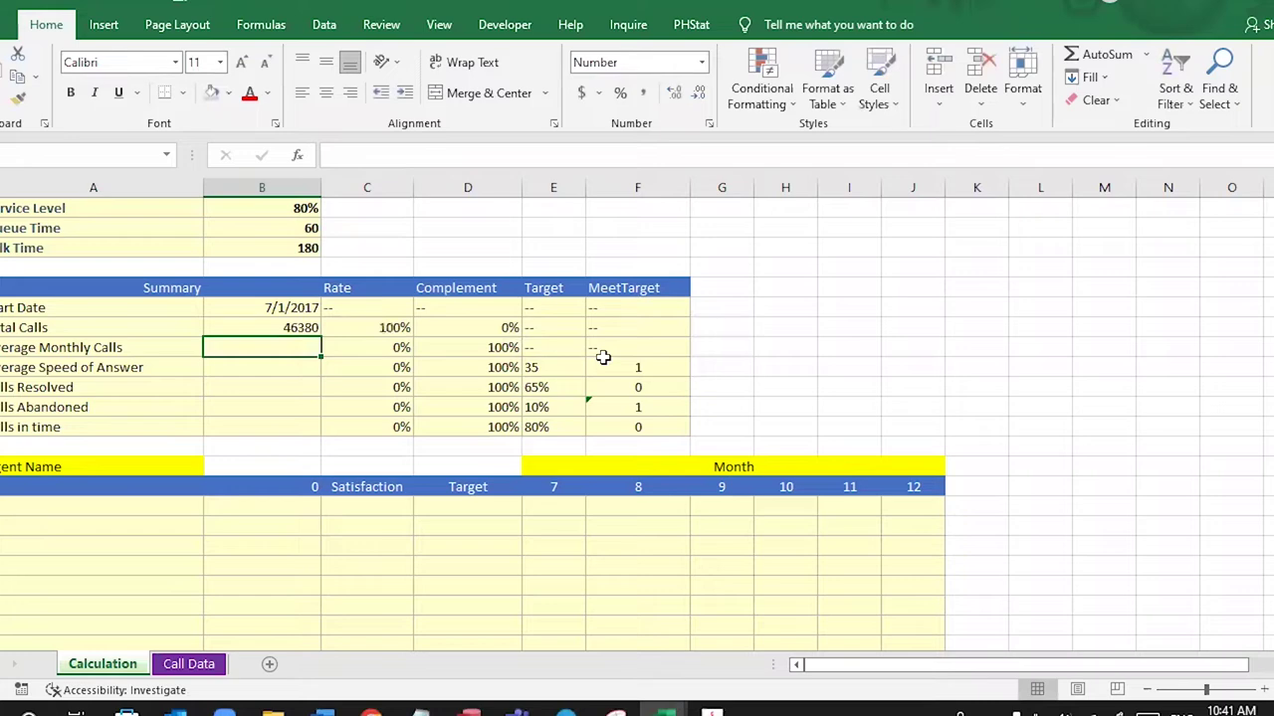
click(298, 330)
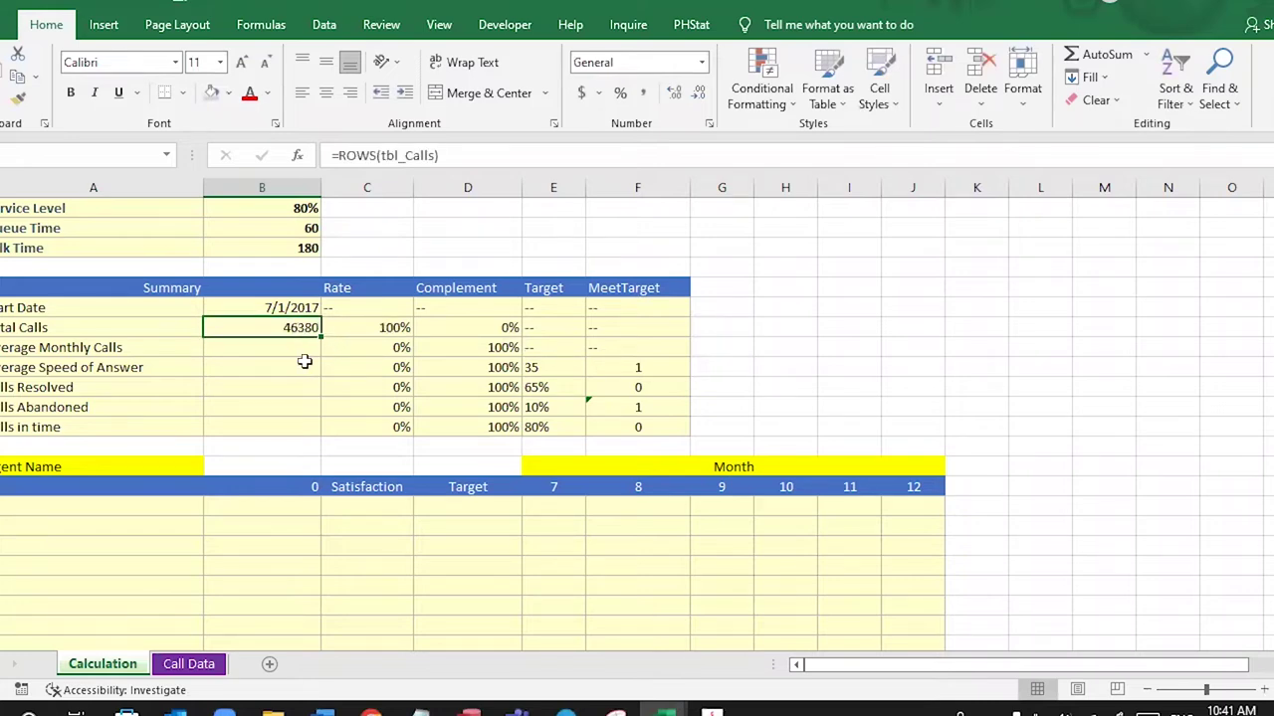
- Inspect the extent of the call table on the Call Data sheet, from the first Call ID to the last record and back to the header rows
click(175, 667)
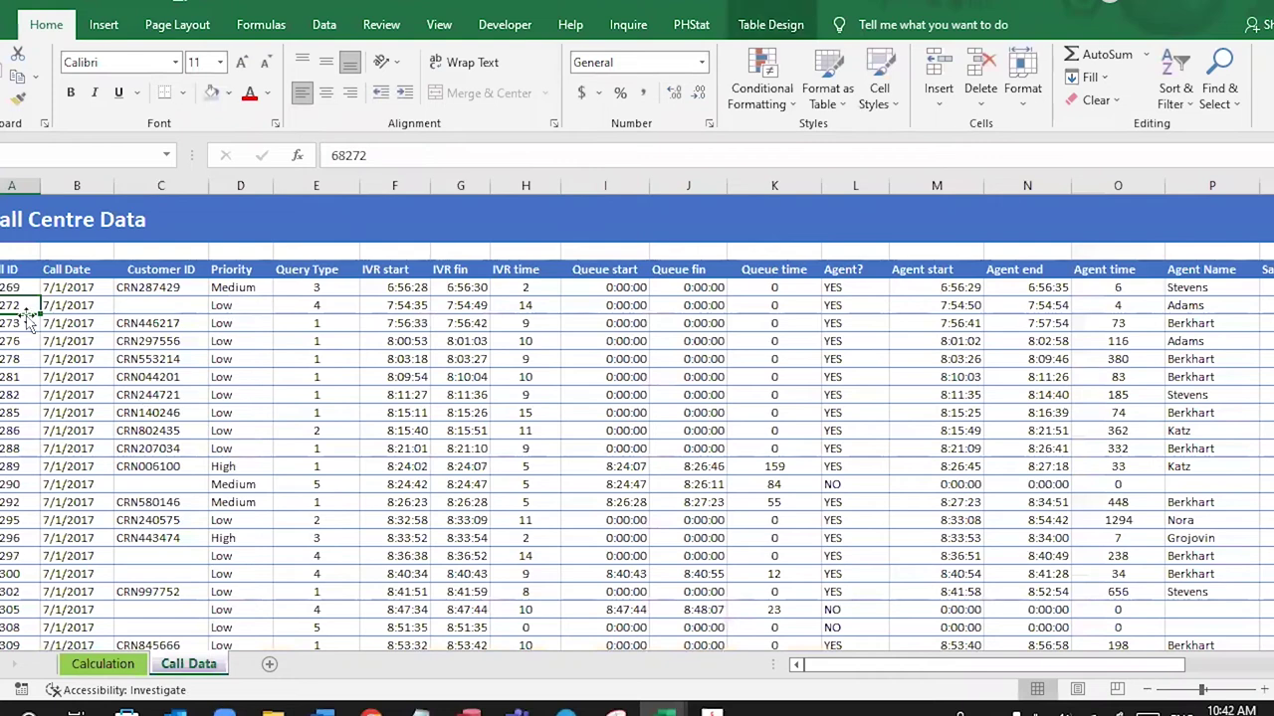
click(12, 288)
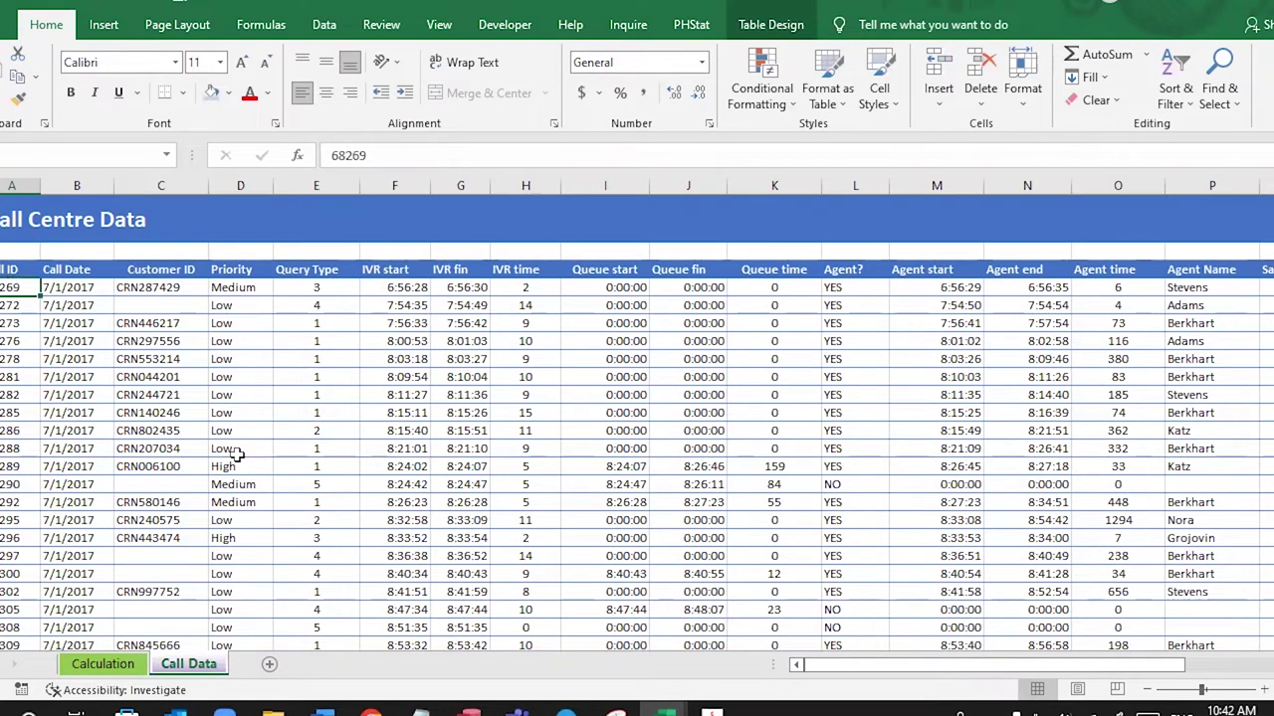
key(Down)
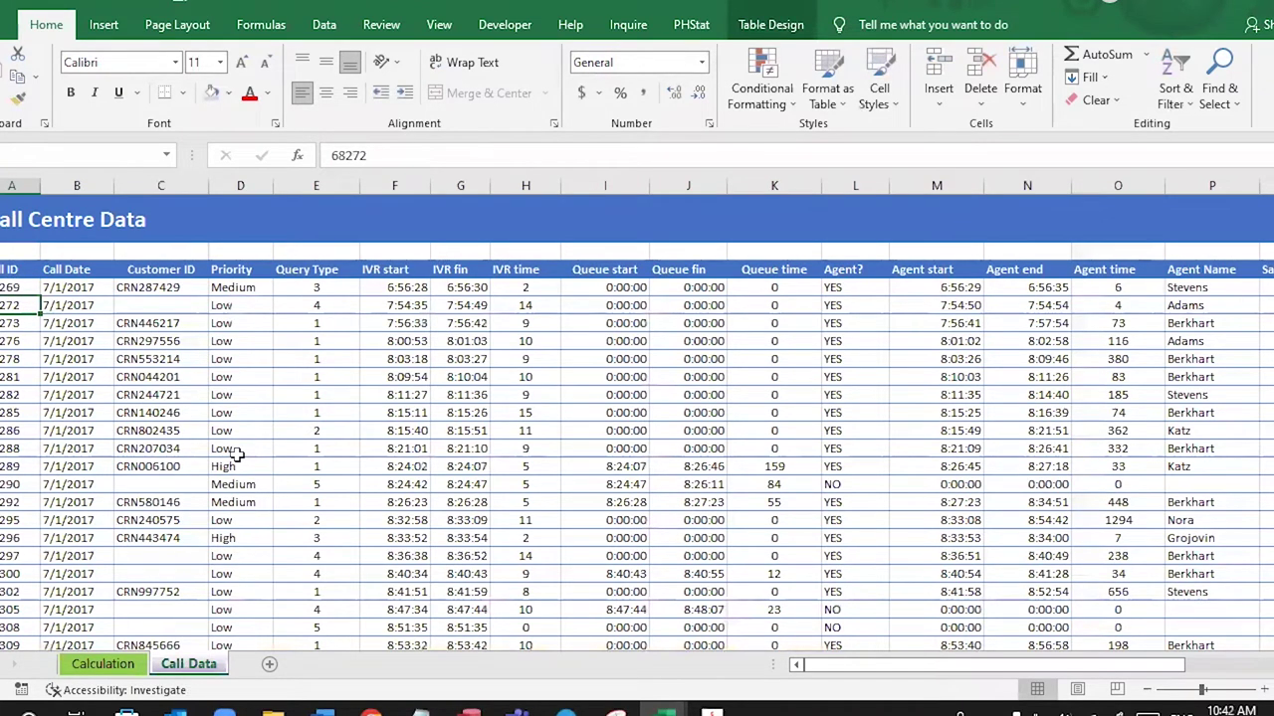
key(ctrl+Down)
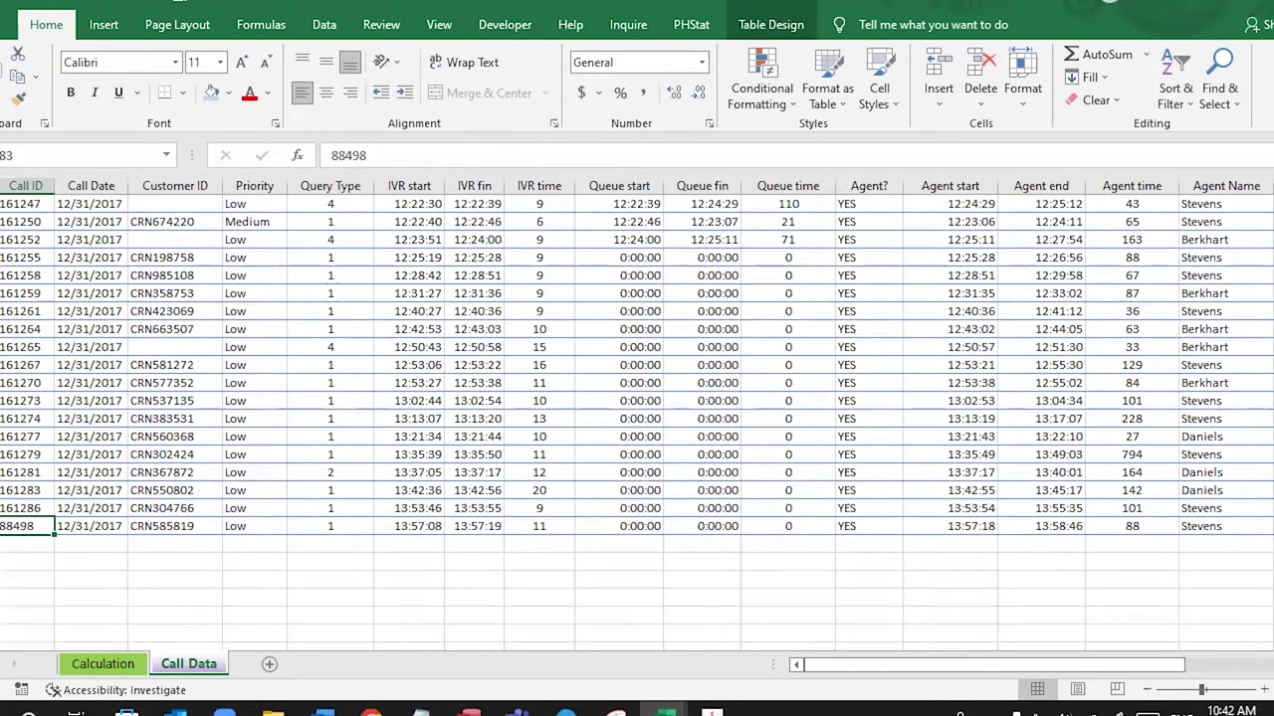
click(25, 455)
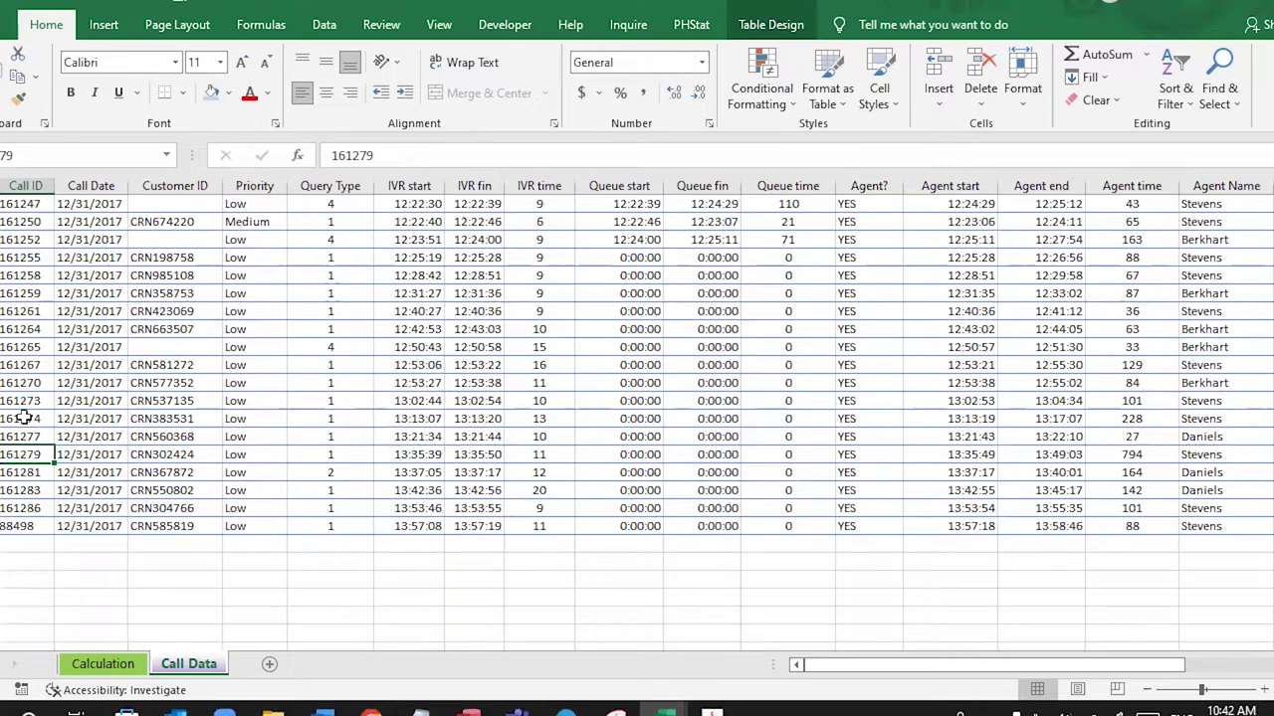
key(ctrl+Up)
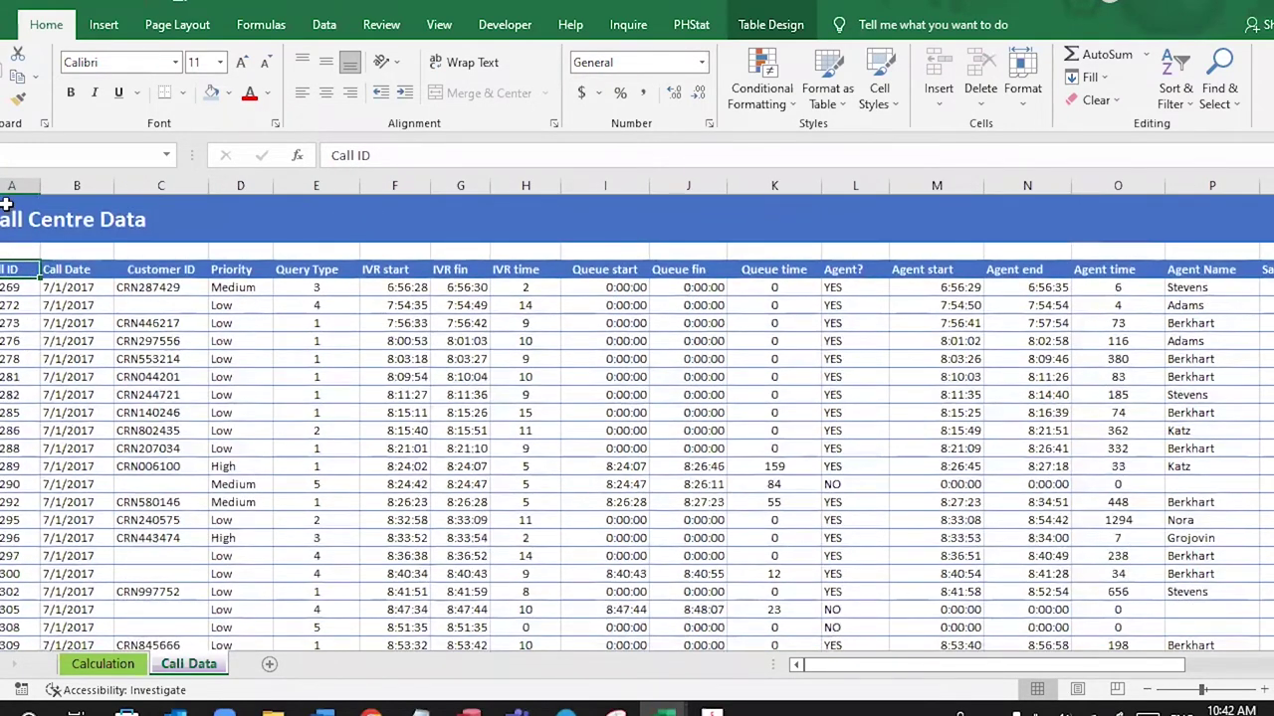
drag(8, 211, 5, 269)
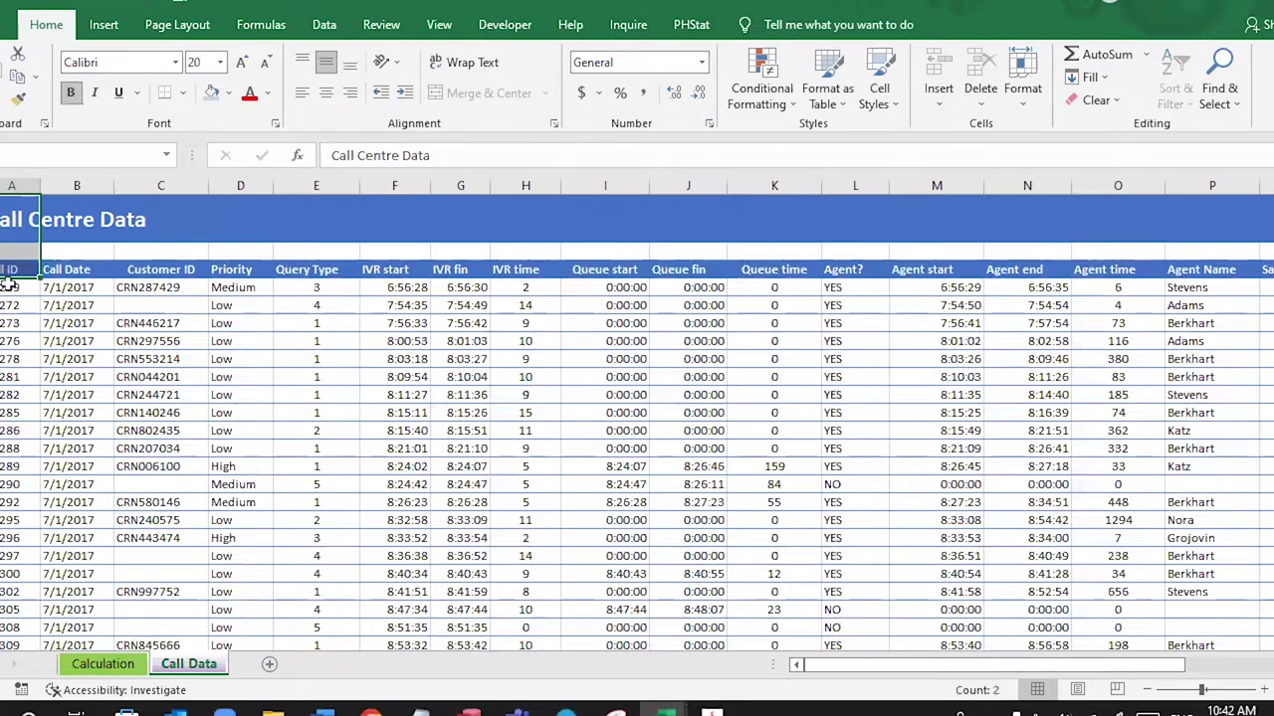
click(10, 287)
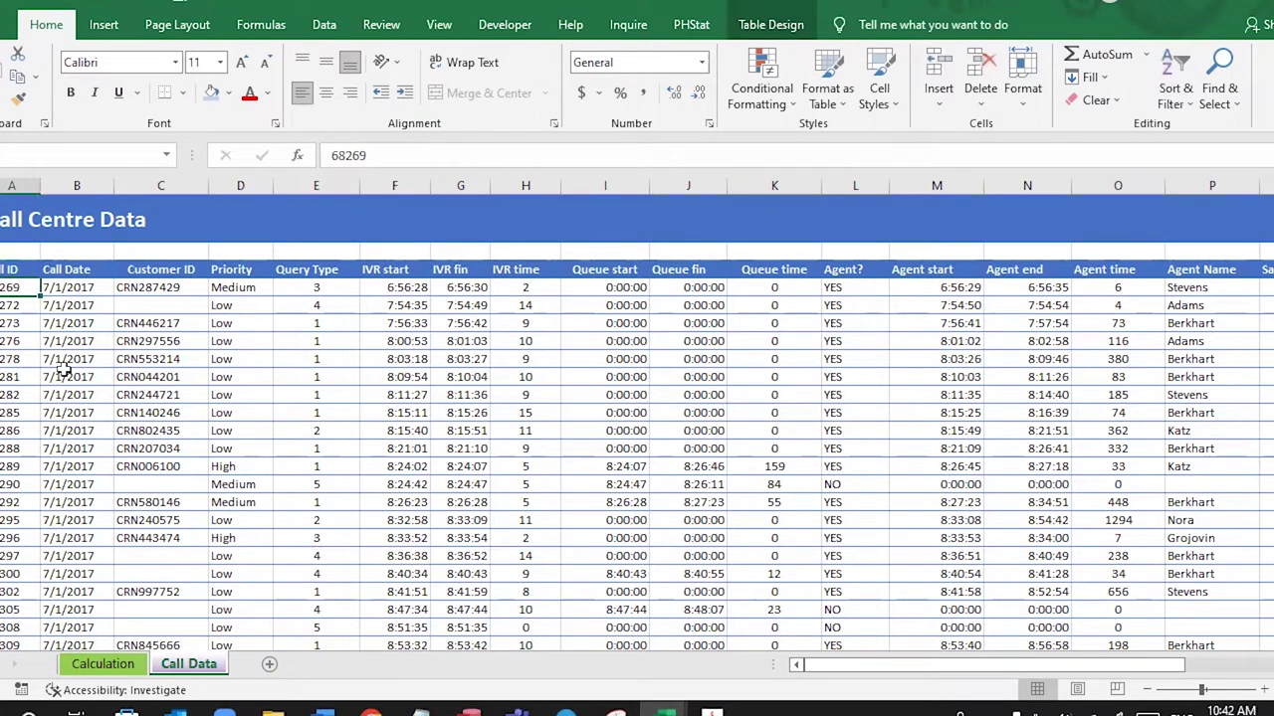
- Review the Start Date and Total Calls cells on the Calculation sheet, and return to the empty Average Monthly Calls cell
click(105, 671)
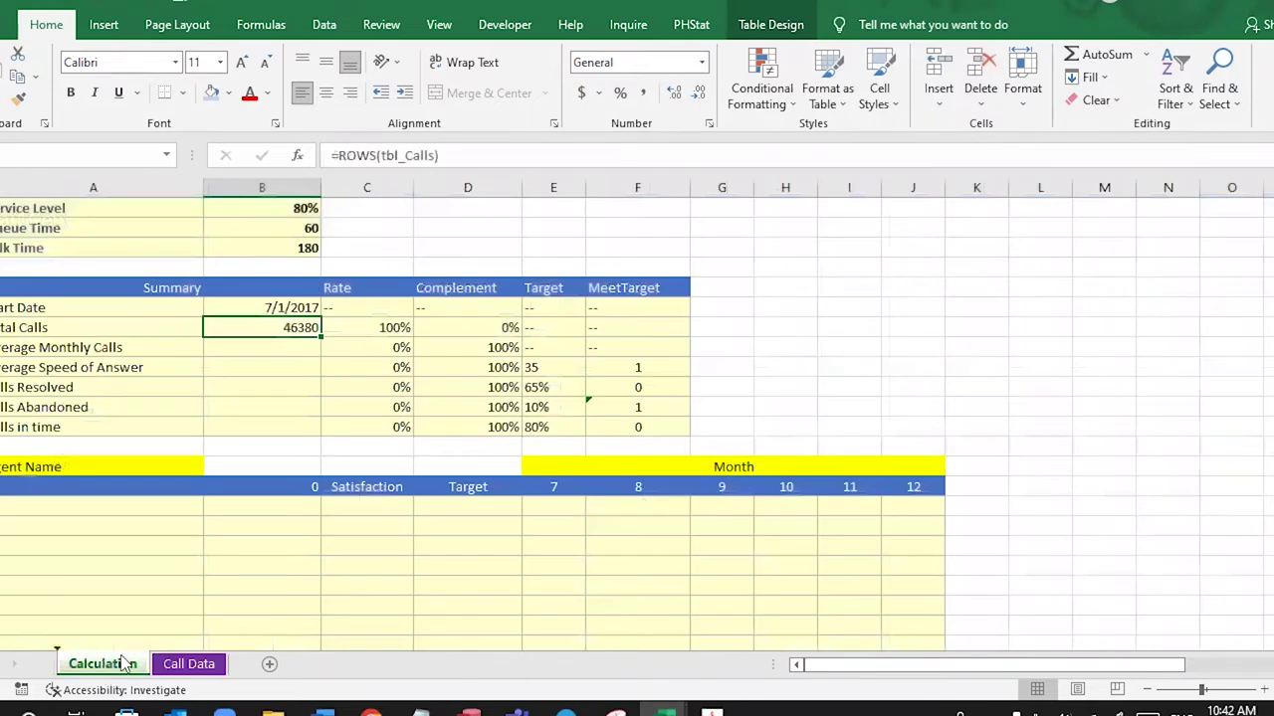
click(276, 348)
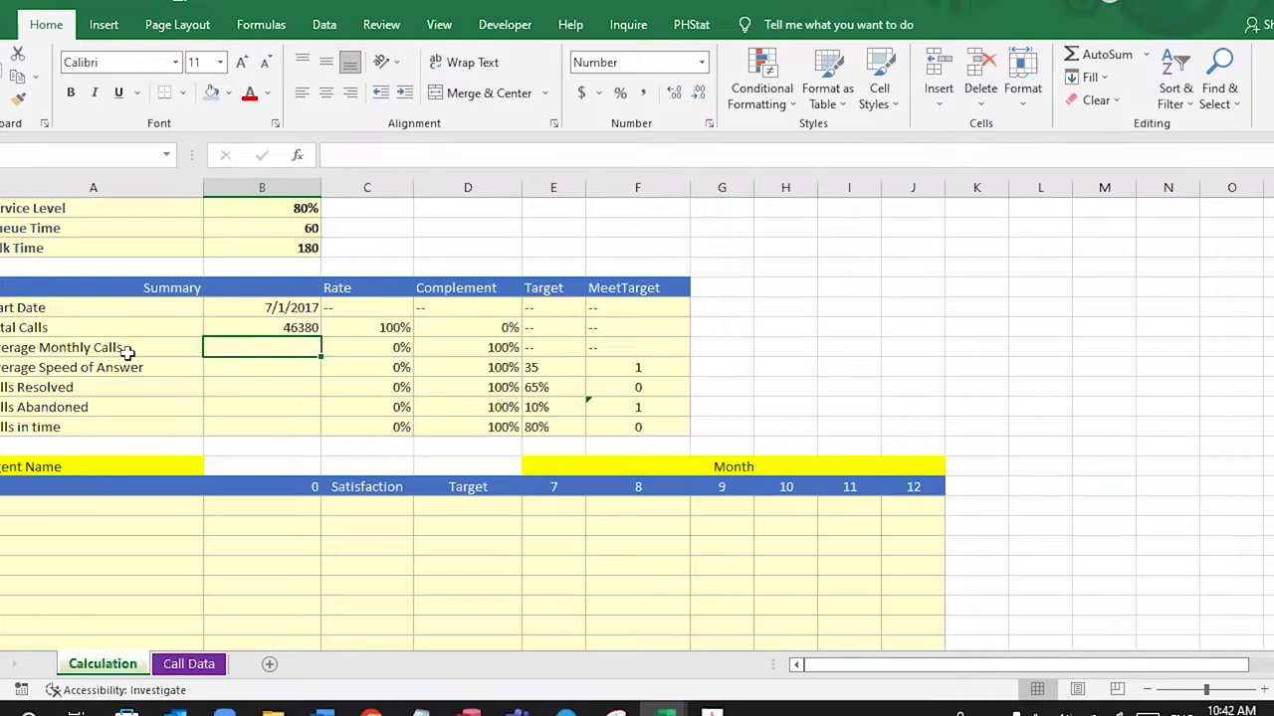
key(Left)
key(Right)
key(Up)
key(Up)
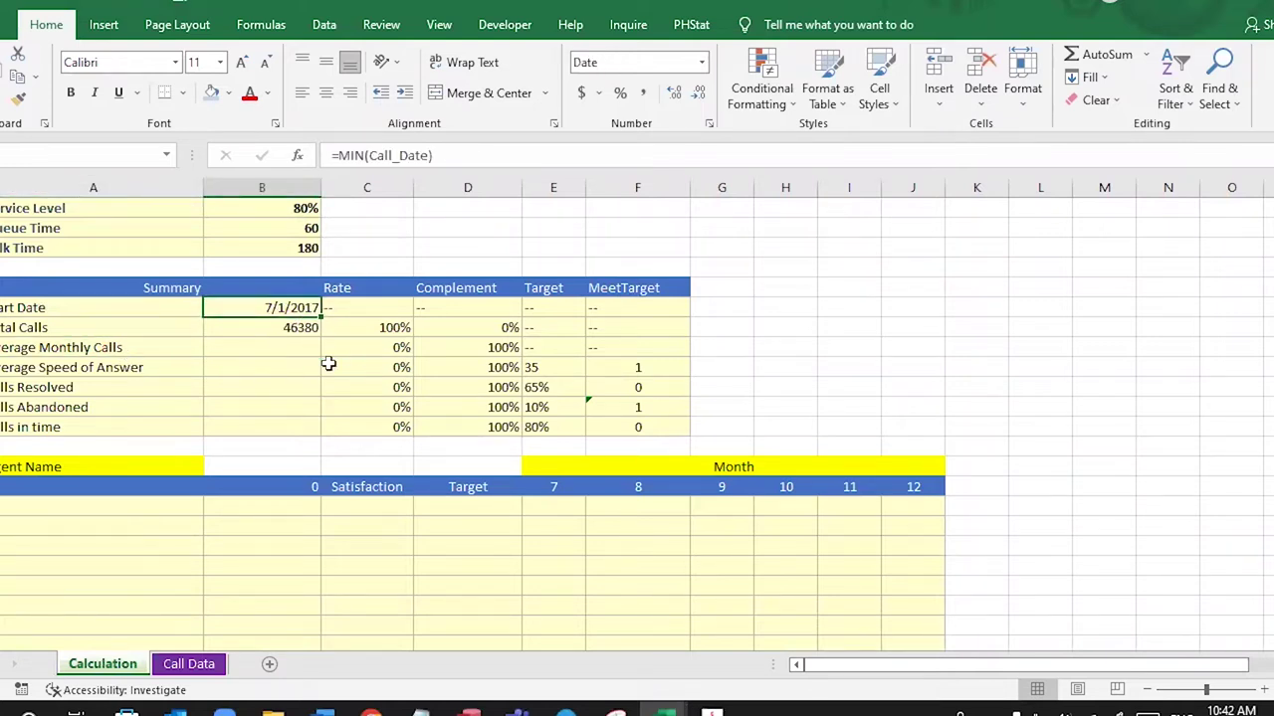
key(Down)
key(Down)
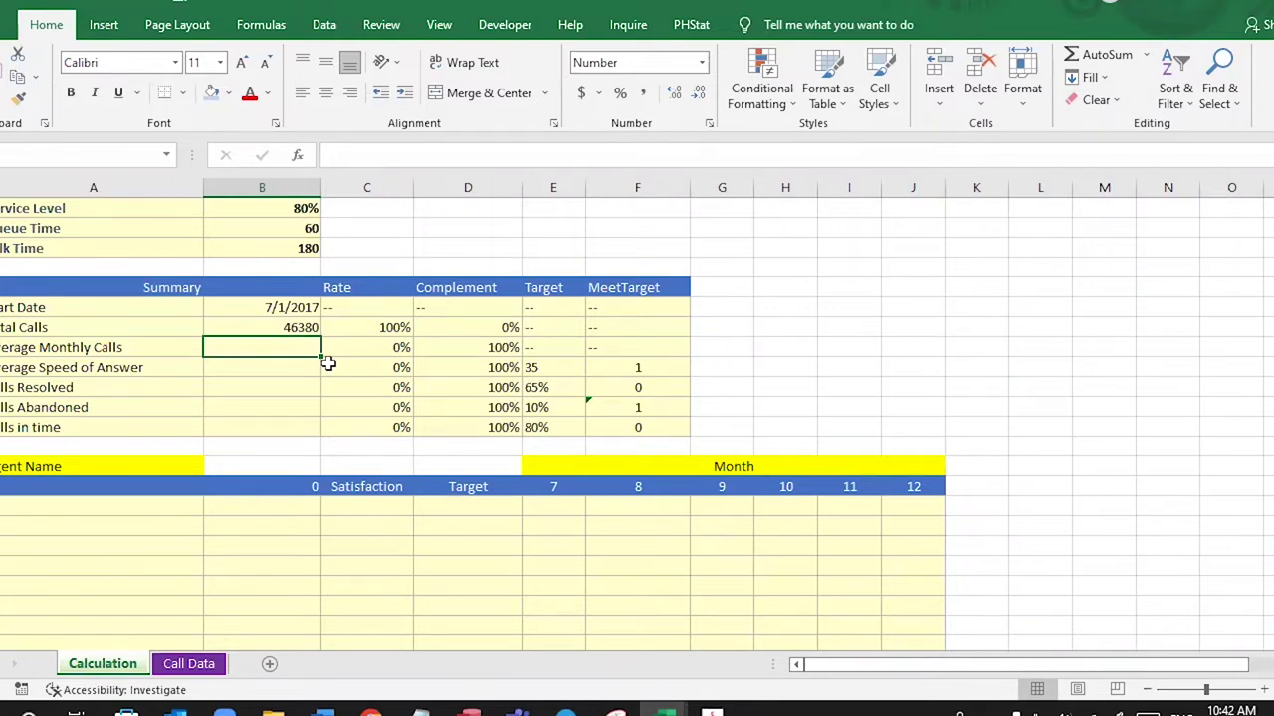
text(=aver)
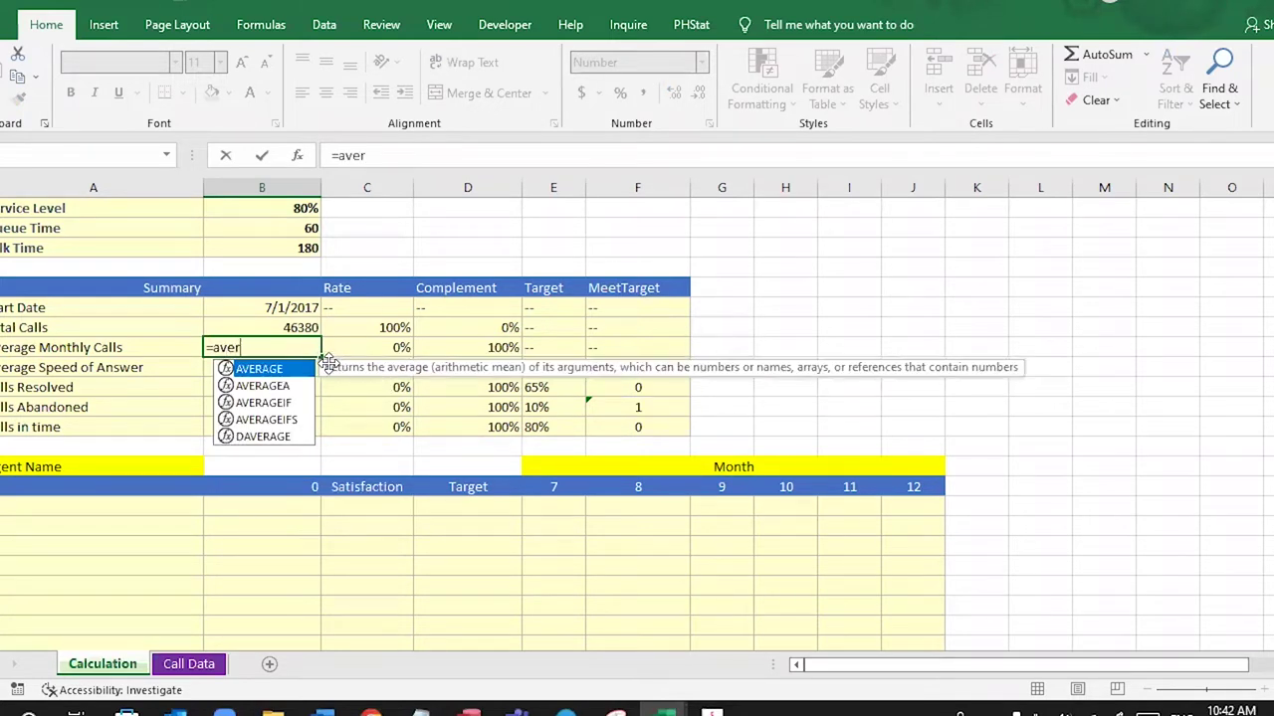
text(a)
key(Down)
key(Down)
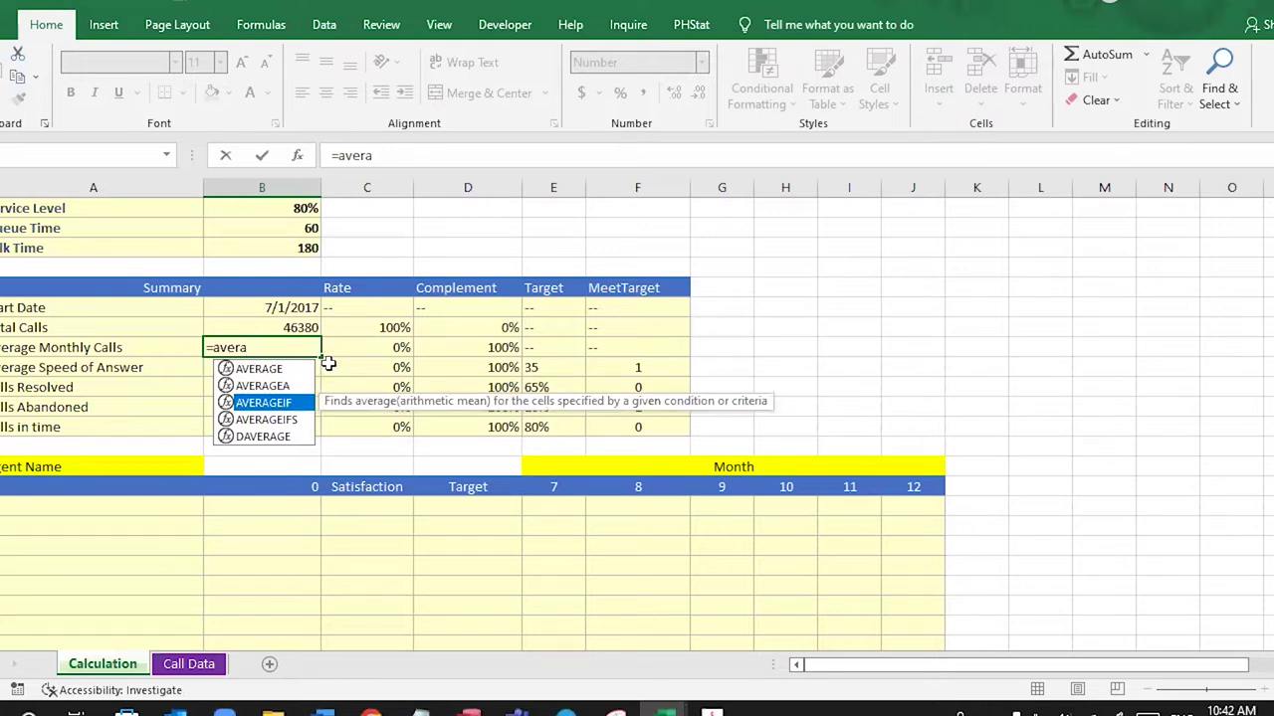
key(Down)
key(Tab)
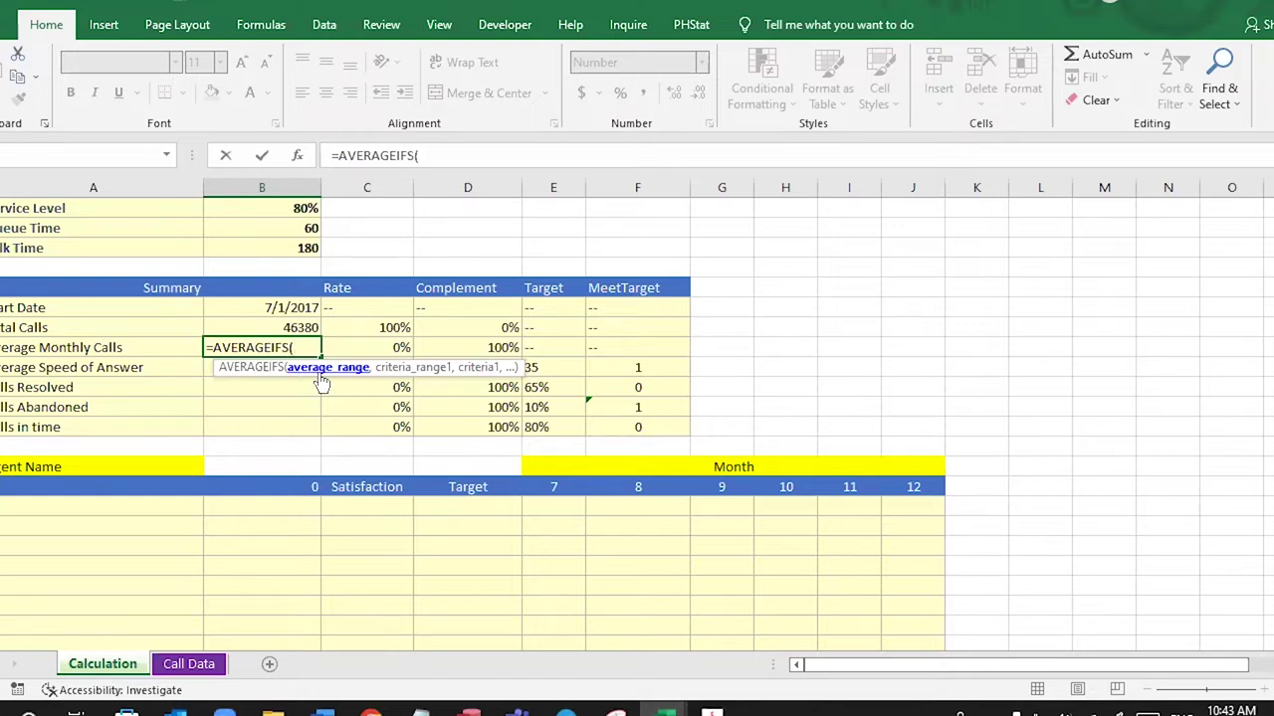
key(Escape)
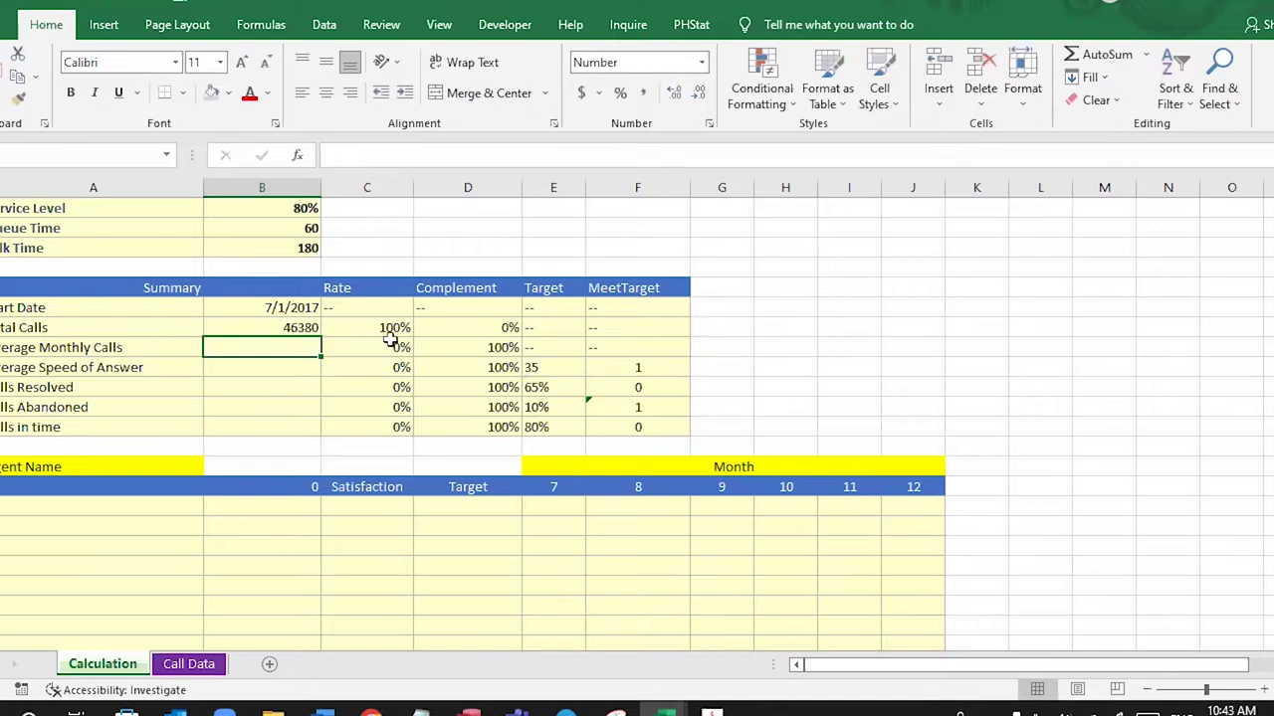
click(288, 326)
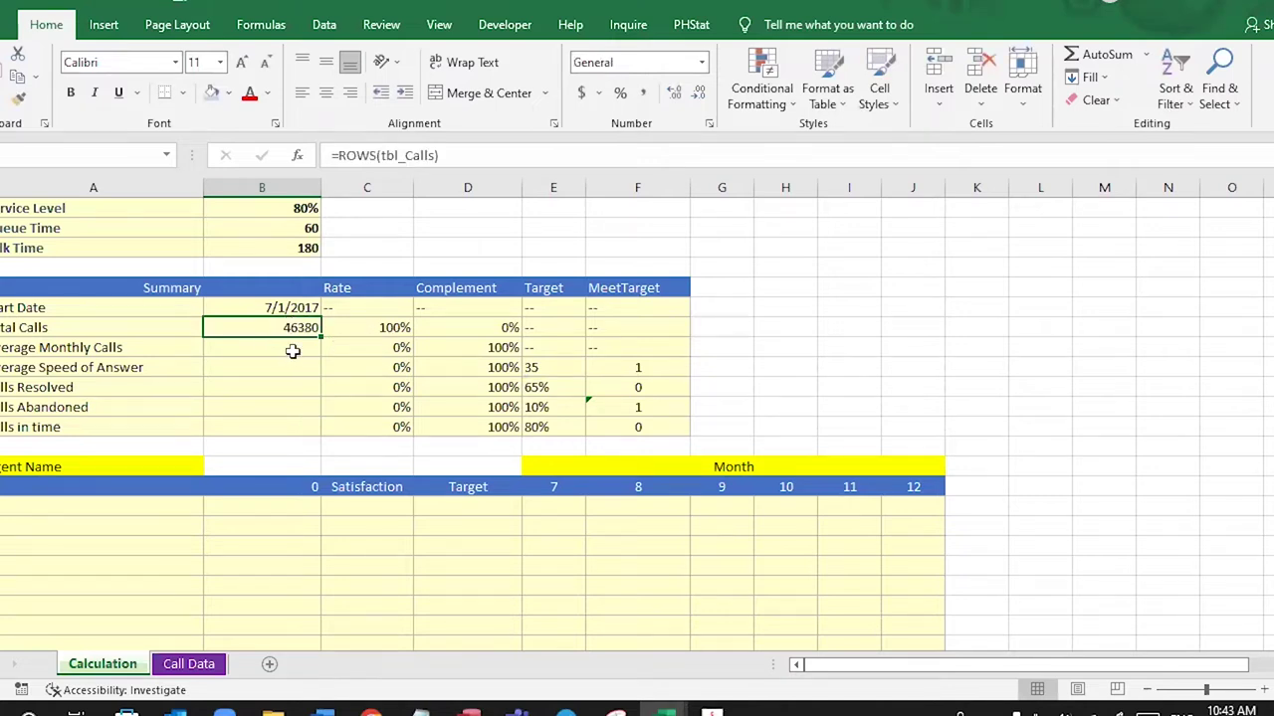
- Recheck the Start Date and Total Calls formulas that feed the empty Average Monthly Calls cell
click(295, 307)
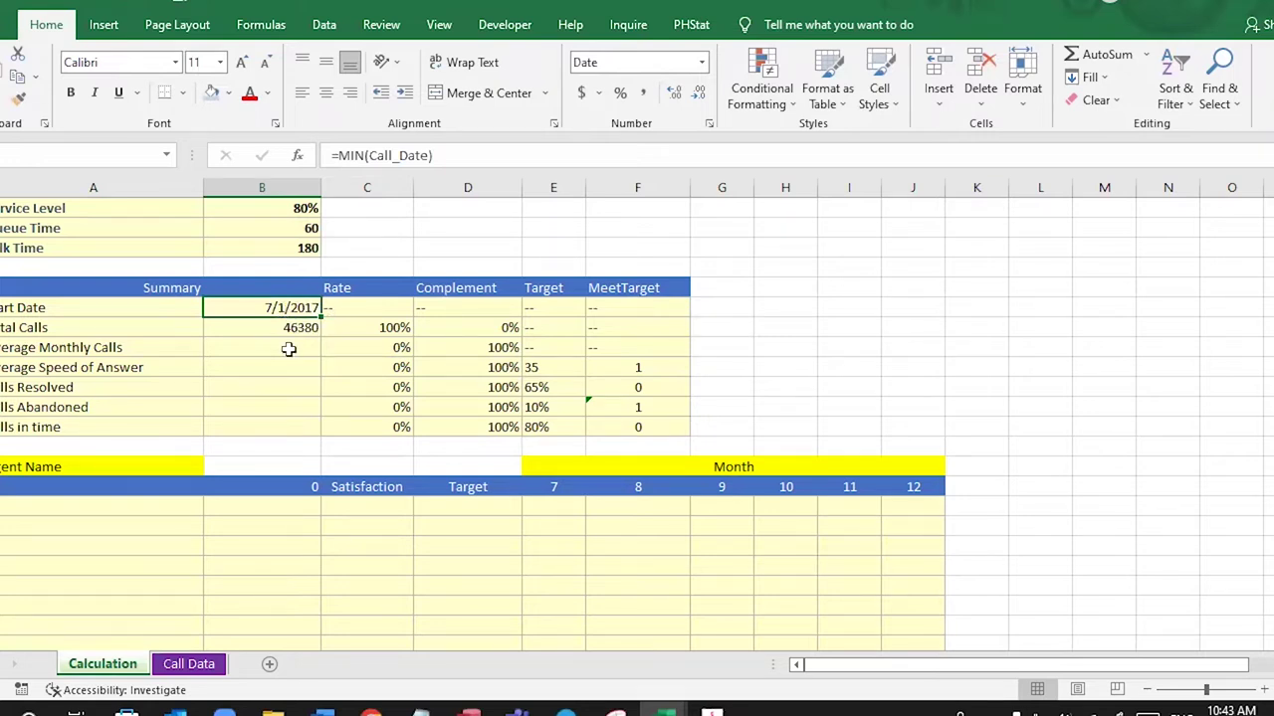
click(289, 349)
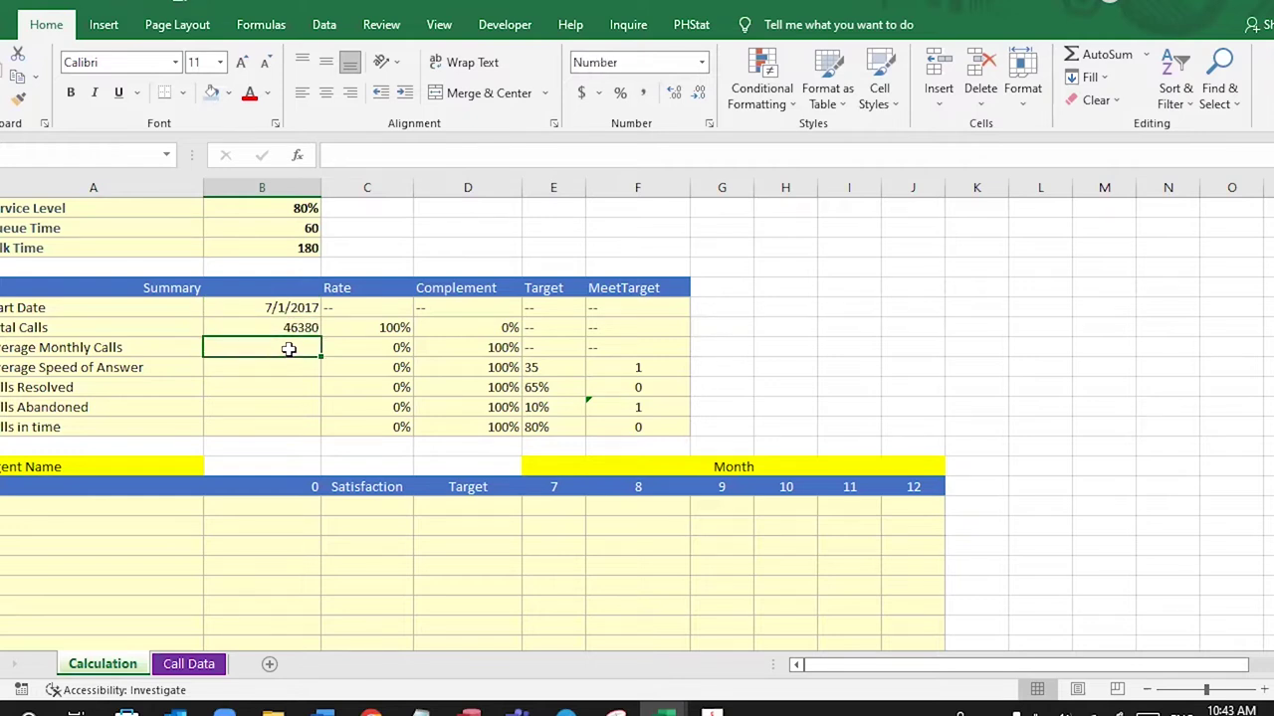
click(284, 328)
click(292, 342)
key(Up)
key(Up)
key(Down)
key(Down)
key(Up)
key(Down)
- Begin a COUNTIF formula in the Summary table's Average Monthly Calls cell
text(=co)
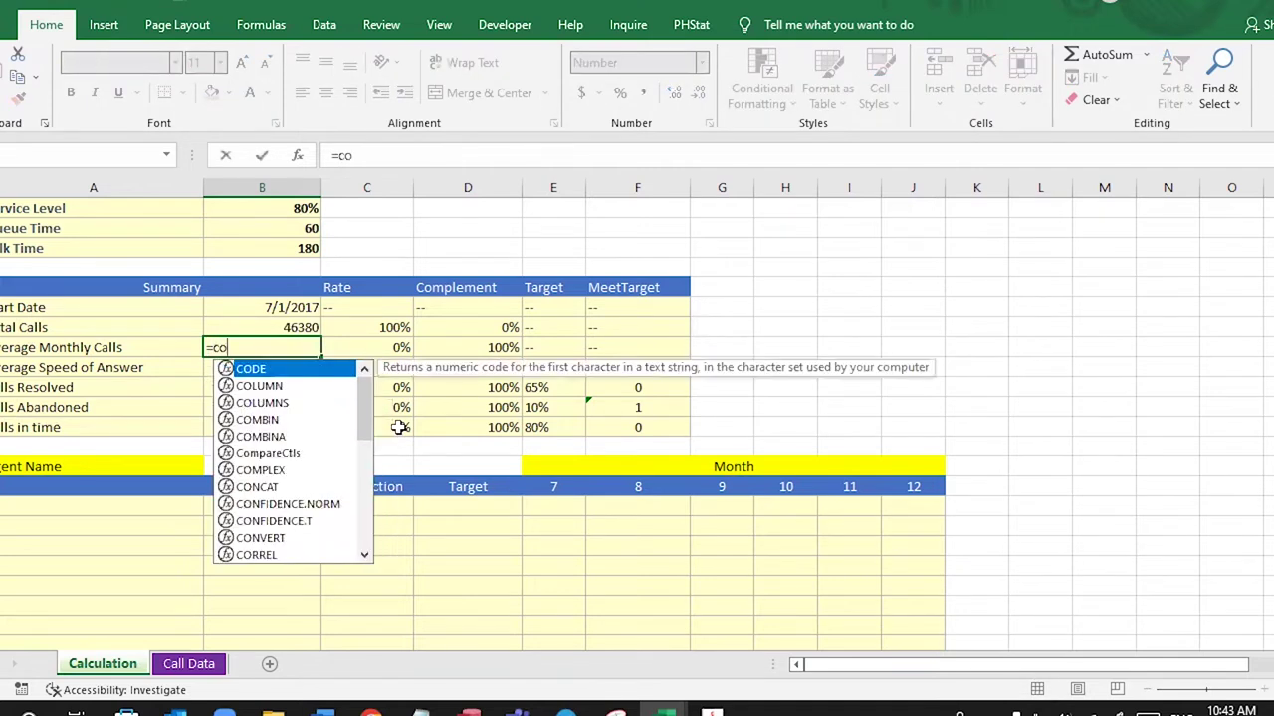
text(unt)
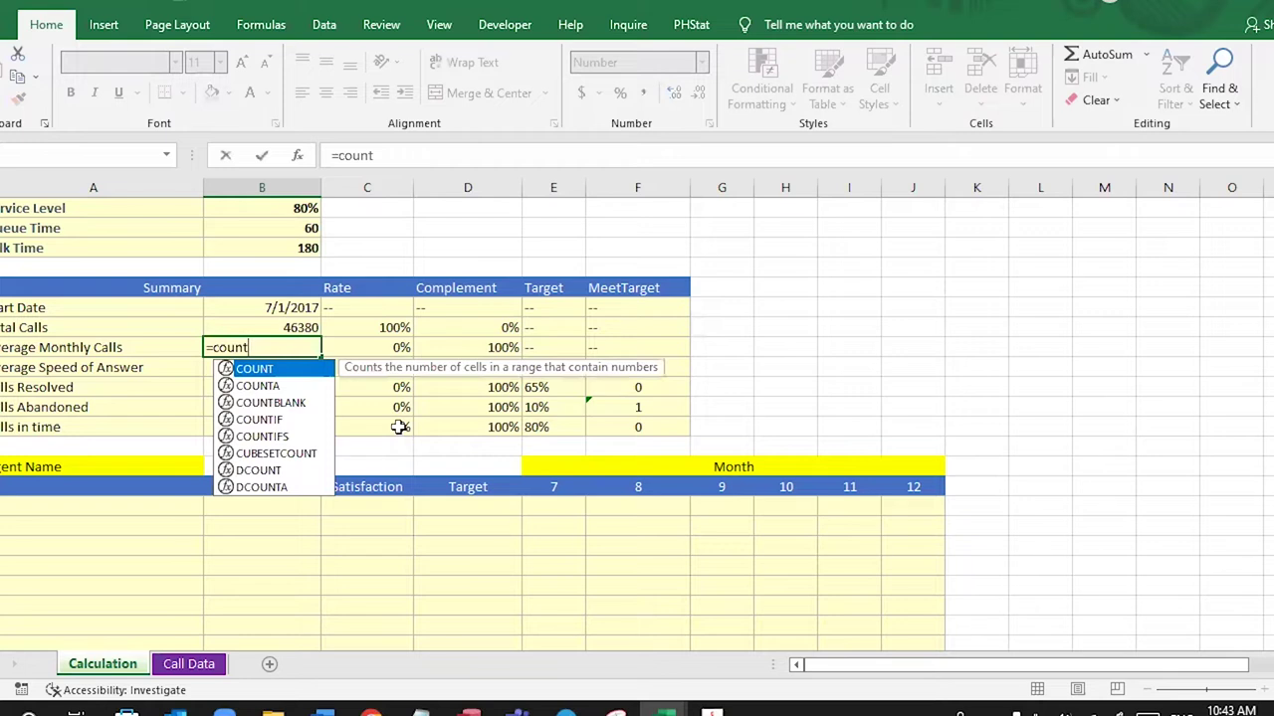
text(if)
key(Tab)
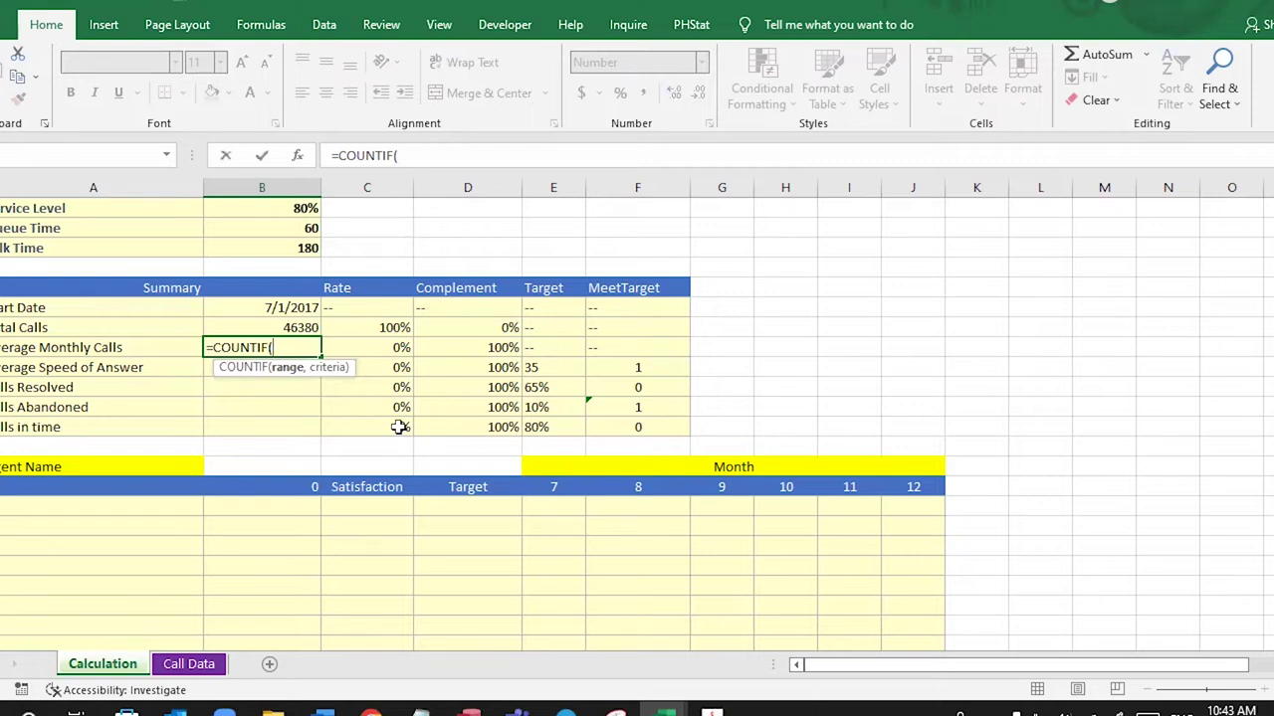
text(mon)
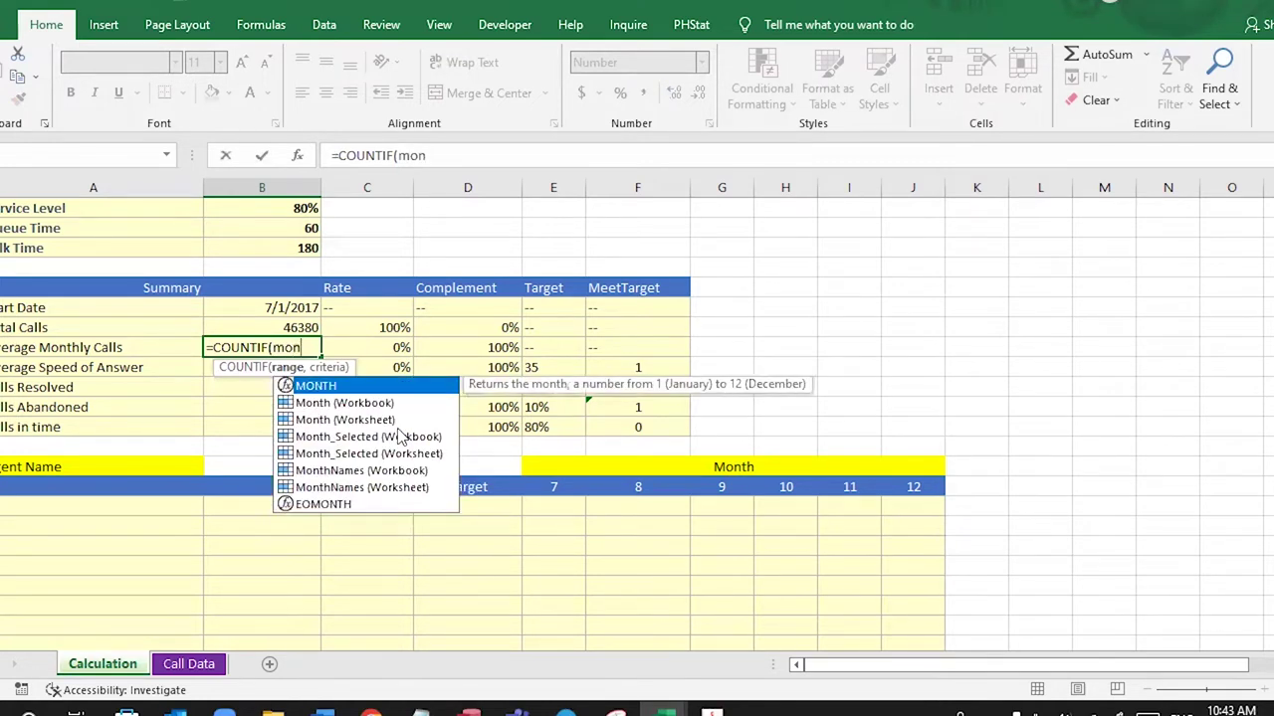
key(Tab)
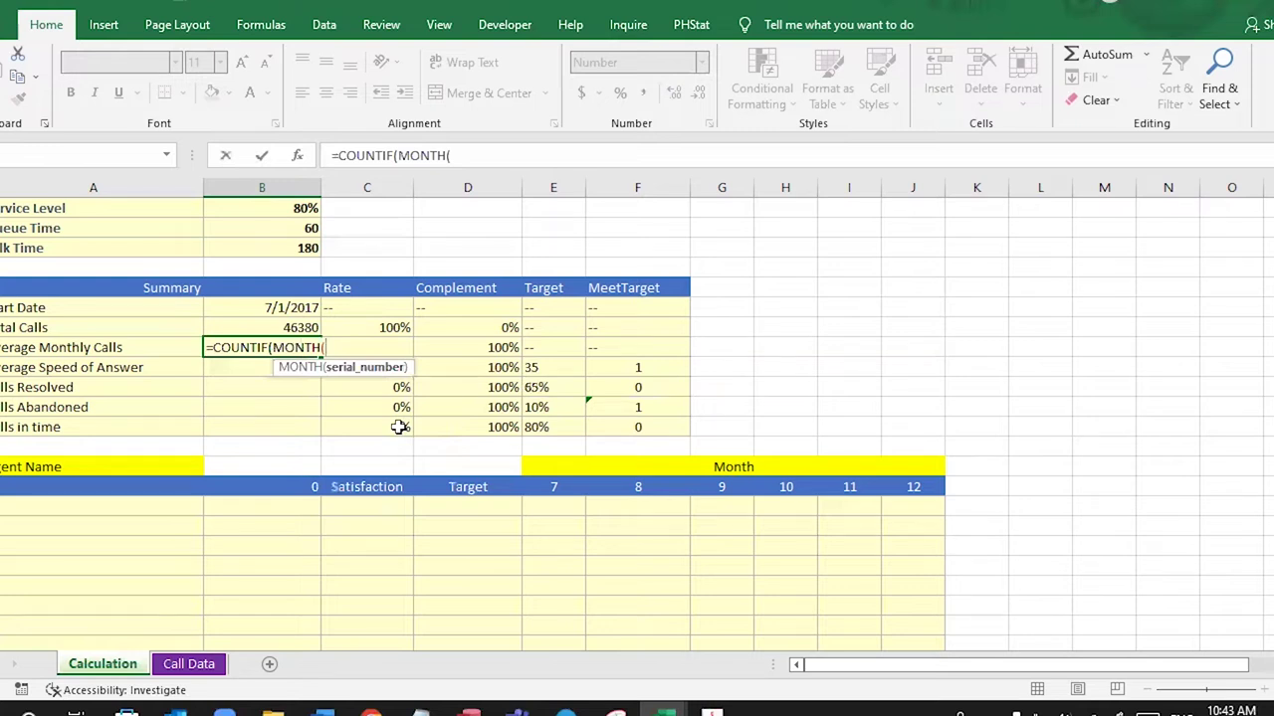
text(t)
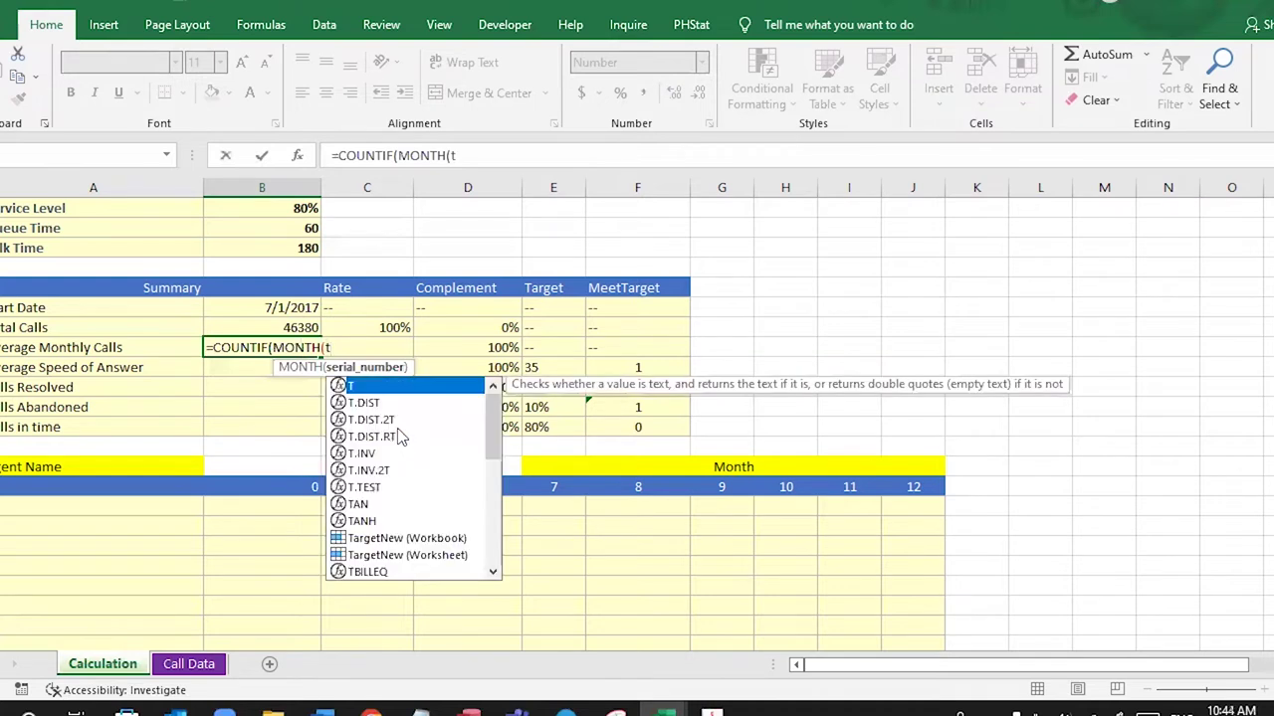
key(BackSpace)
key(BackSpace)
key(BackSpace)
key(BackSpace)
key(BackSpace)
key(BackSpace)
key(BackSpace)
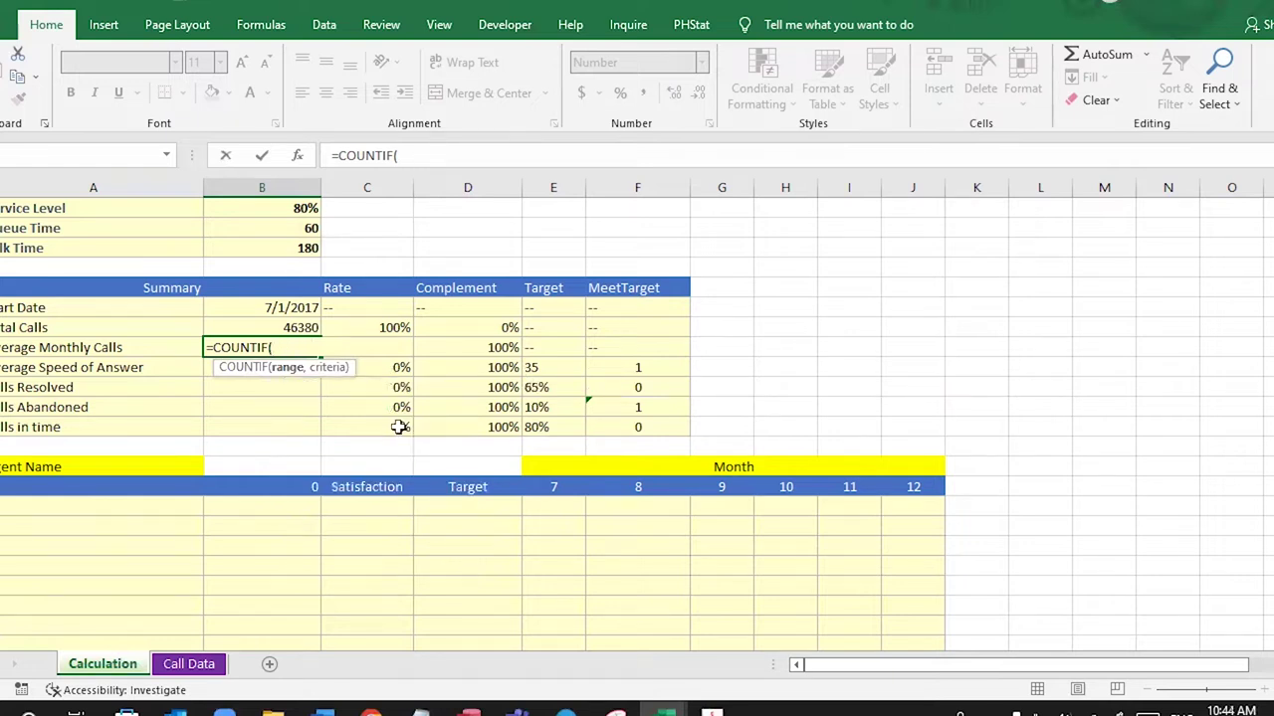
- Use the Month column of tbl_Calls as the range of the COUNTIF formula
text(tbl_)
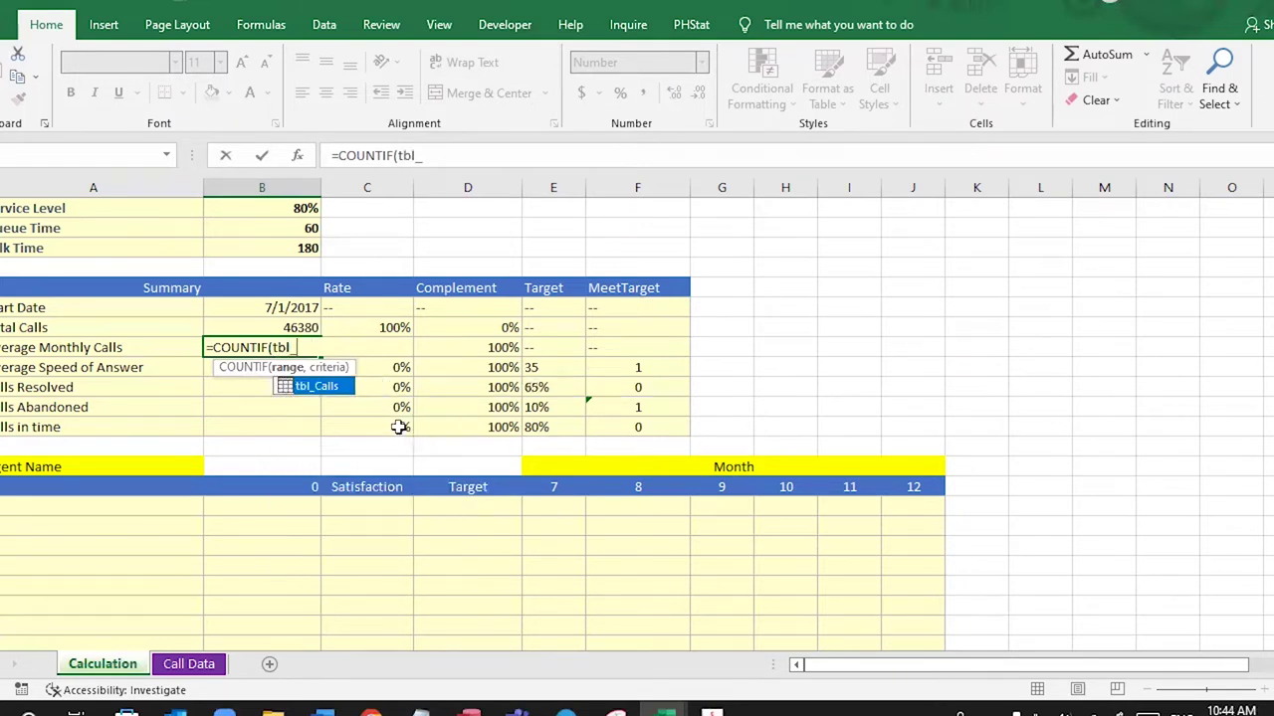
key(Tab)
text([)
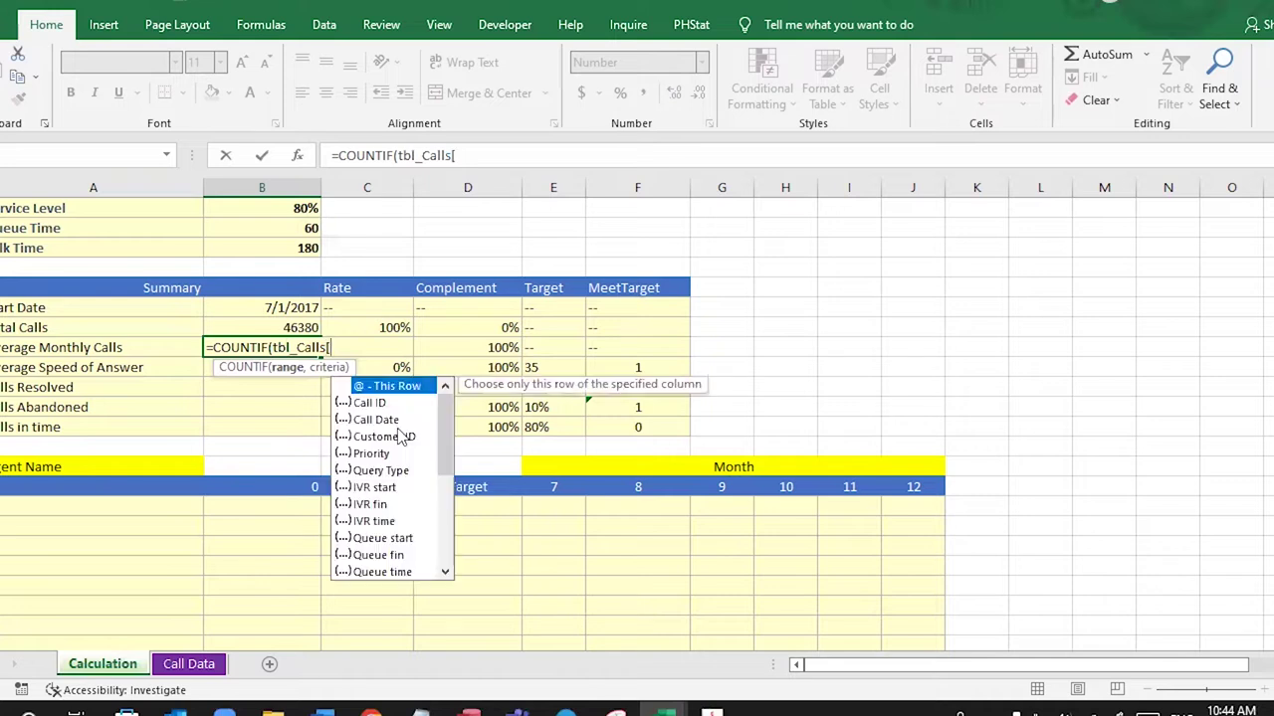
text(mo)
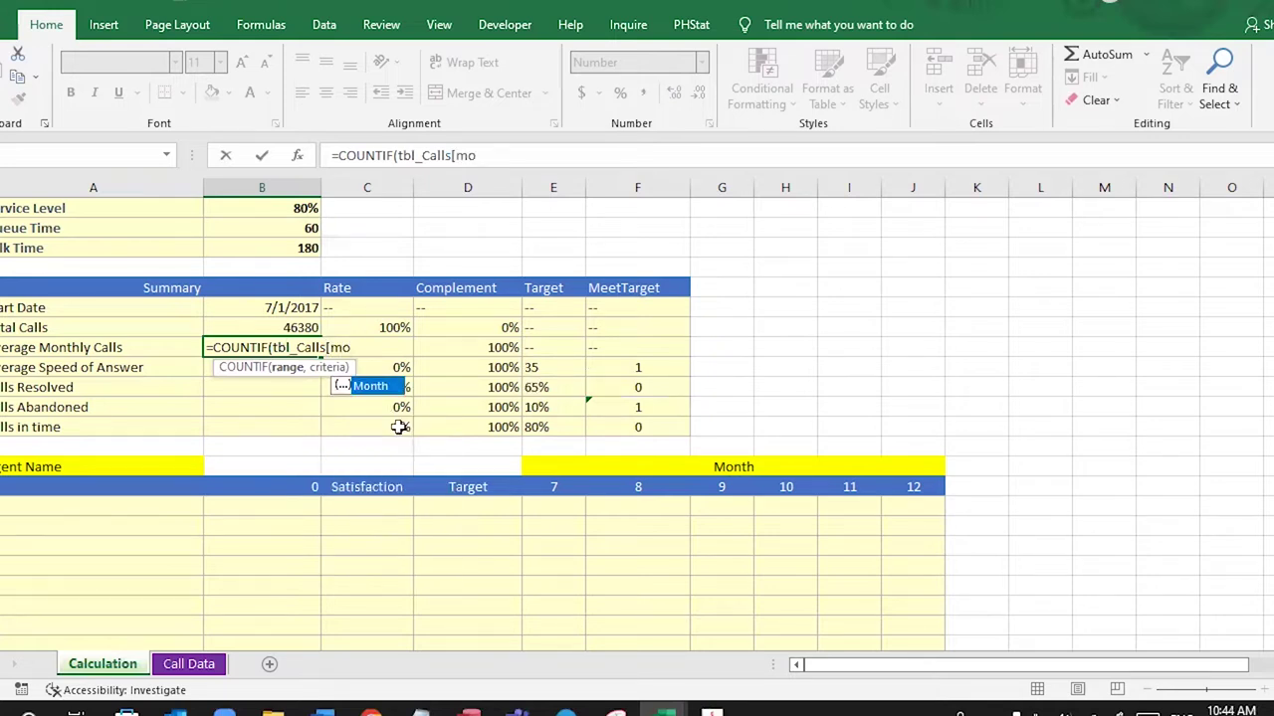
key(Tab)
text(])
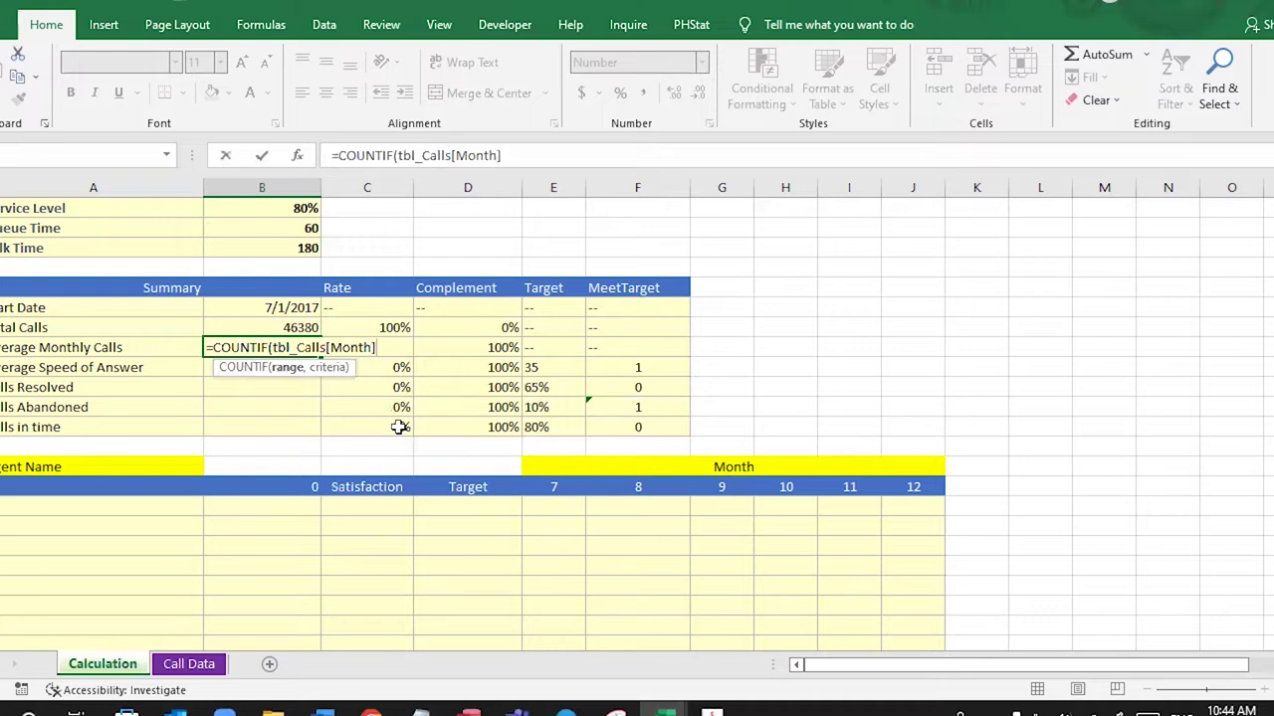
text(,)
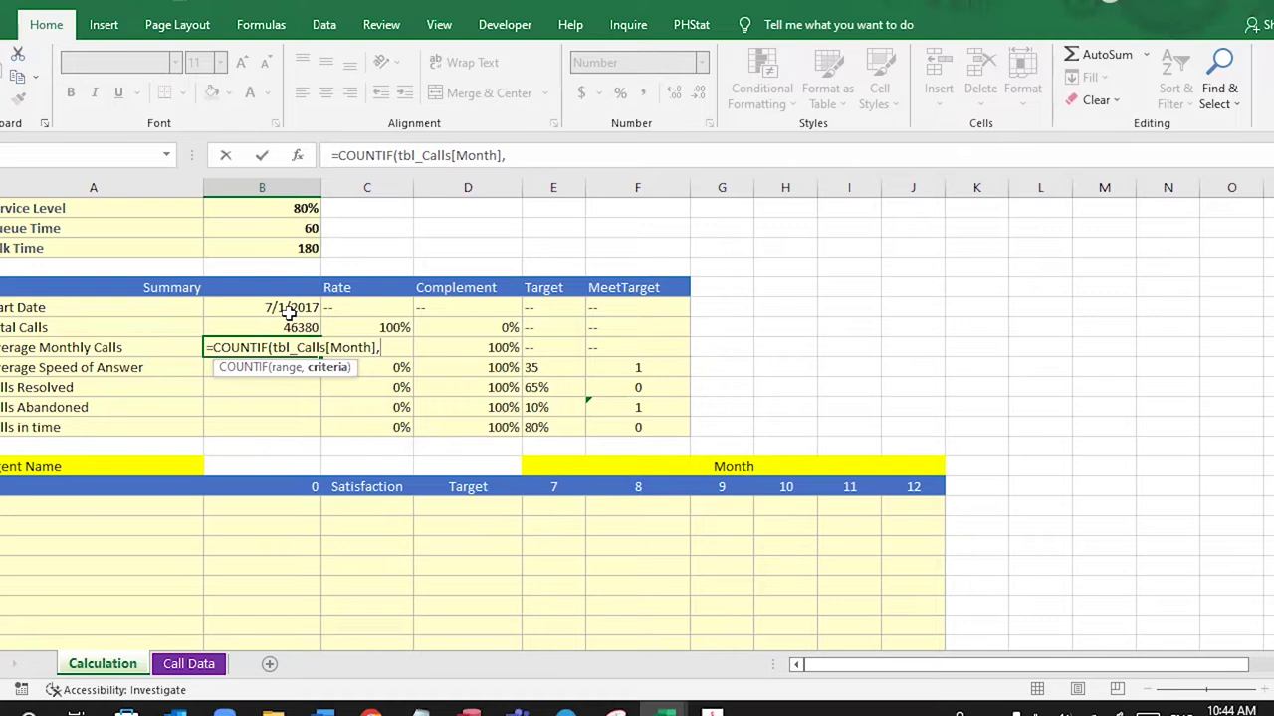
- Set the COUNTIF criteria to MONTH(B12), the Start Date's month, and enter the Average Monthly Calls formula
text(mon)
key(Tab)
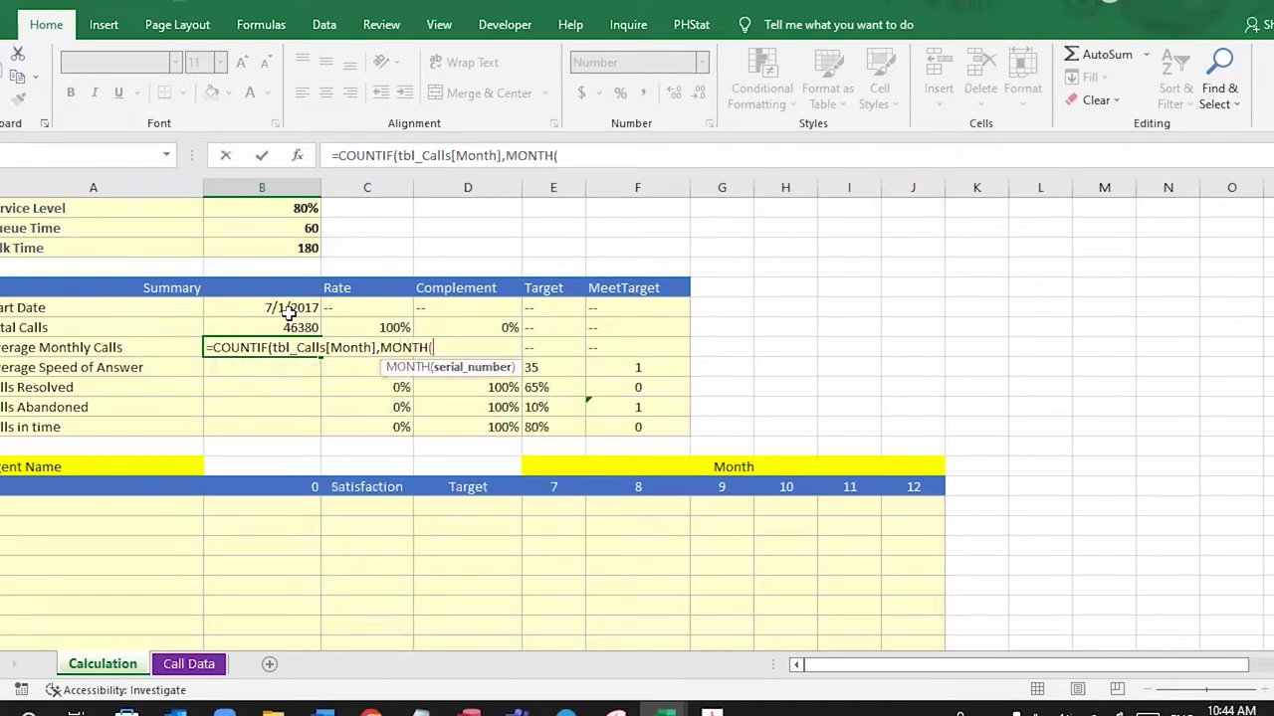
click(287, 310)
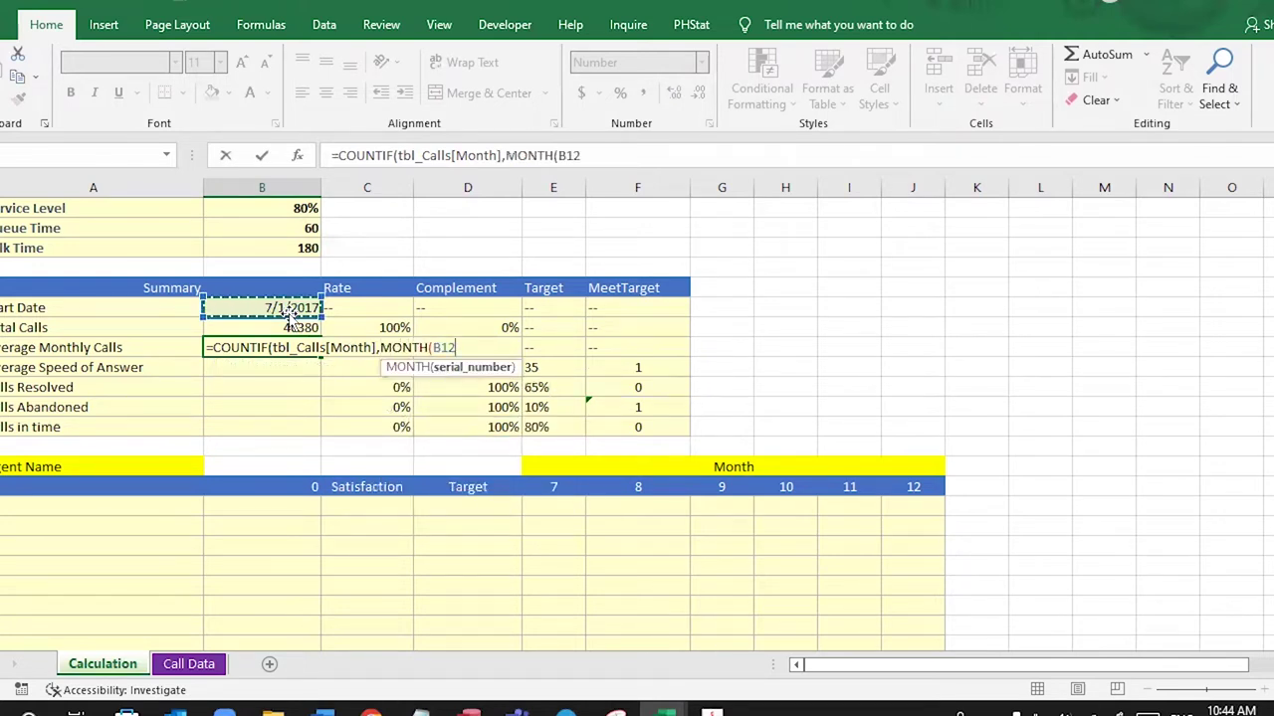
text())
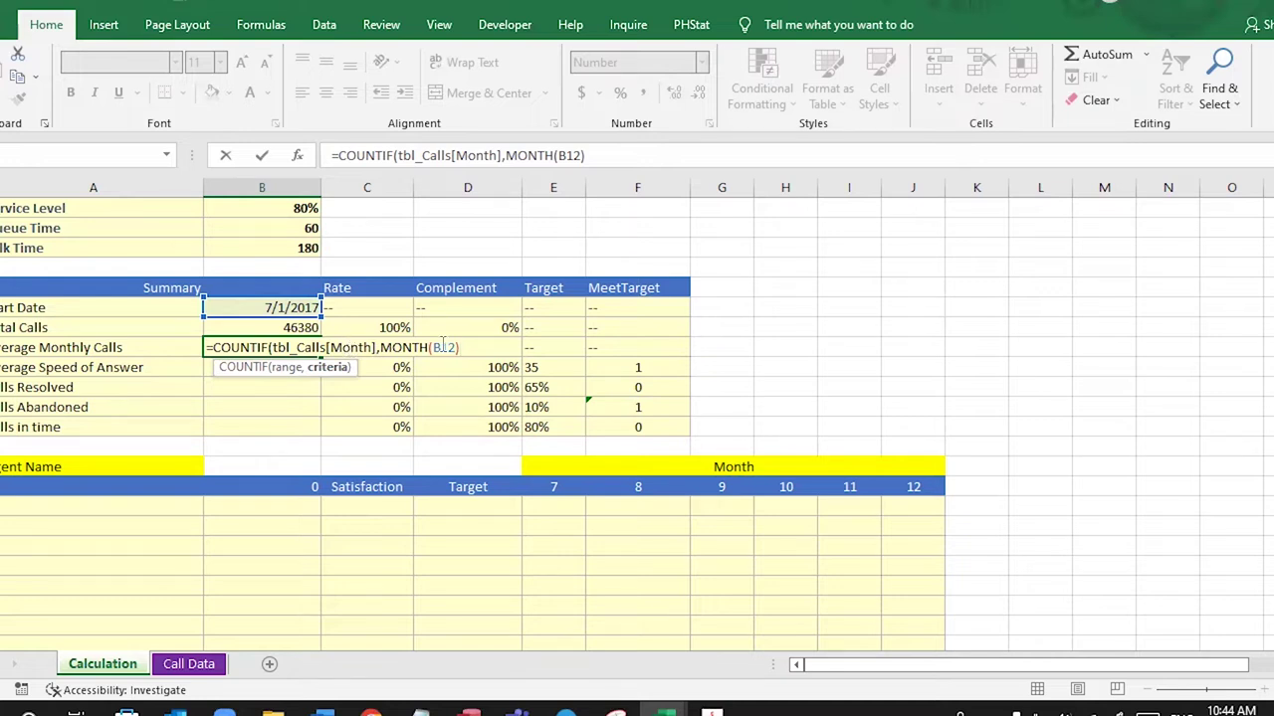
text())
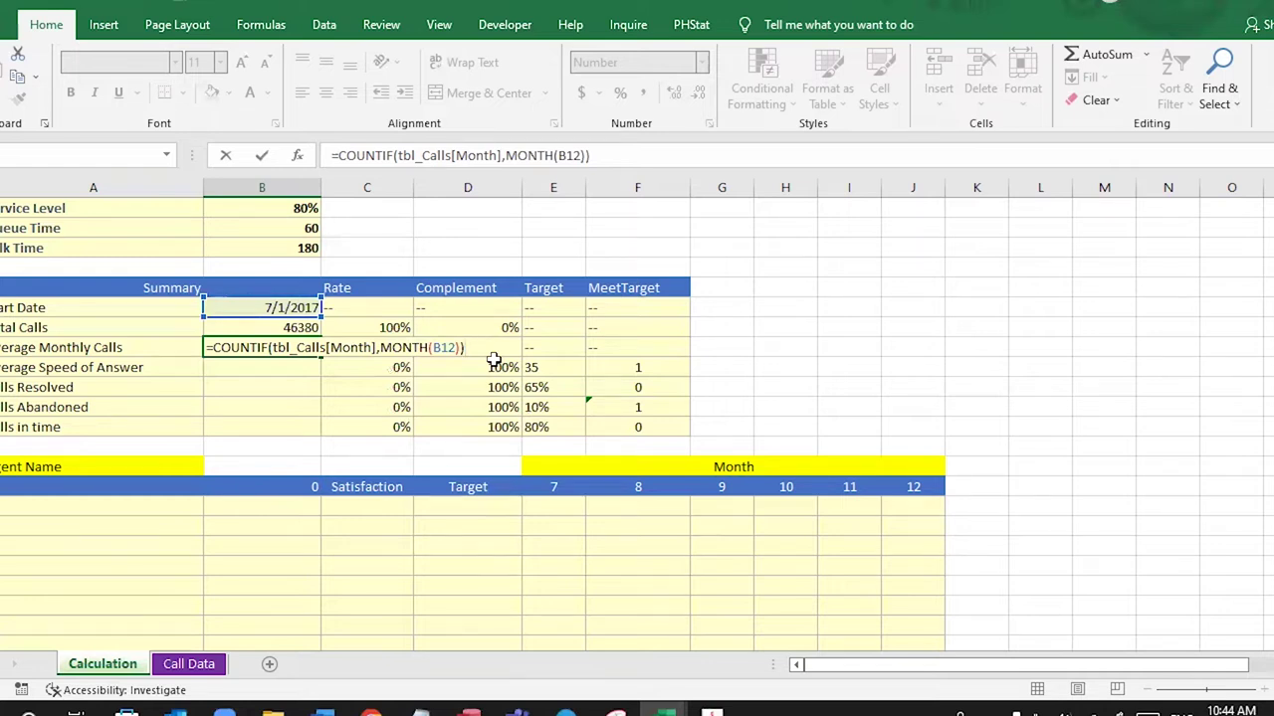
text(/)
key(BackSpace)
click(214, 348)
text(()
key(BackSpace)
key(Return)
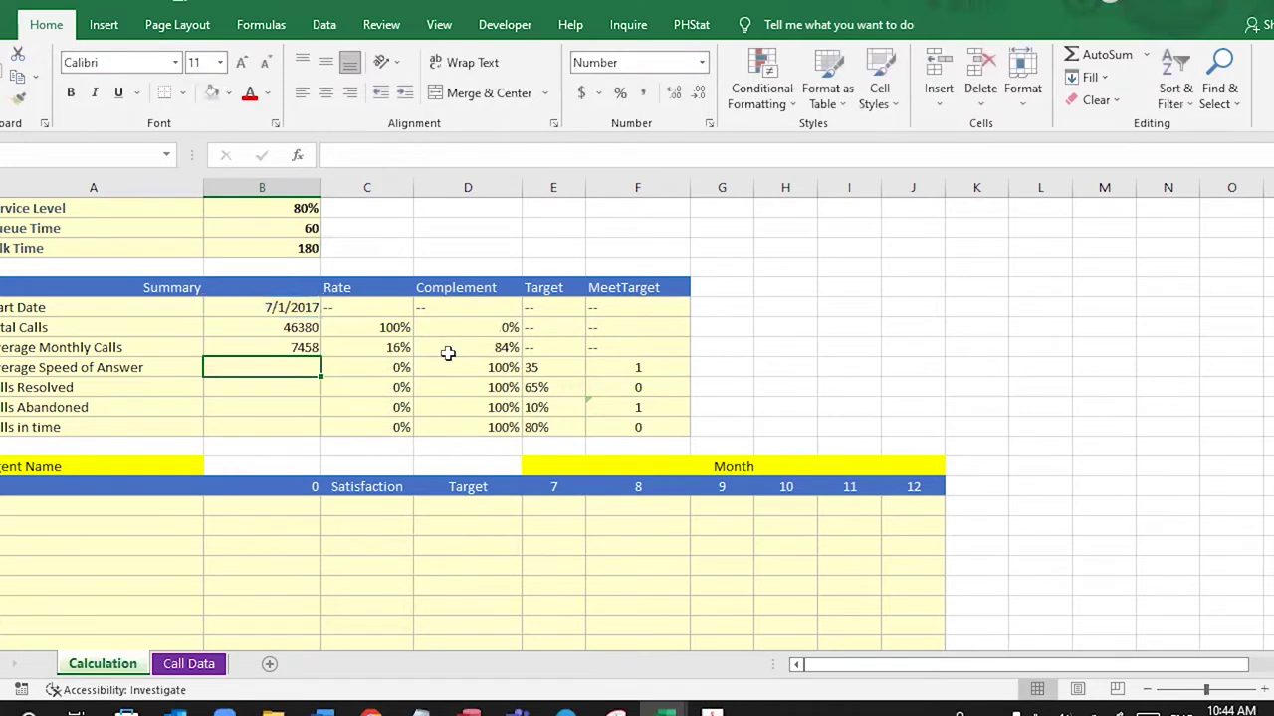
- Change the Average Monthly Calls formula to divide Total Calls by the month's count: =B13/COUNTIF(tbl_Calls[Month],MONTH(B12))
click(310, 347)
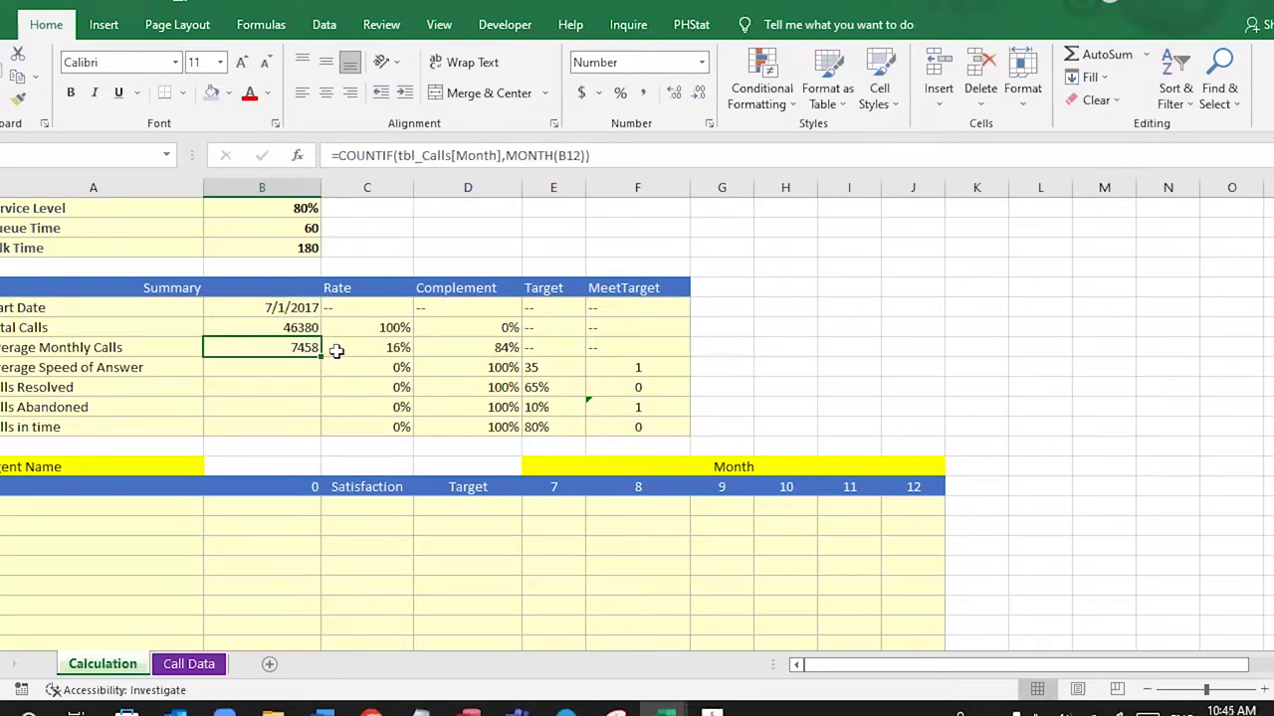
click(286, 325)
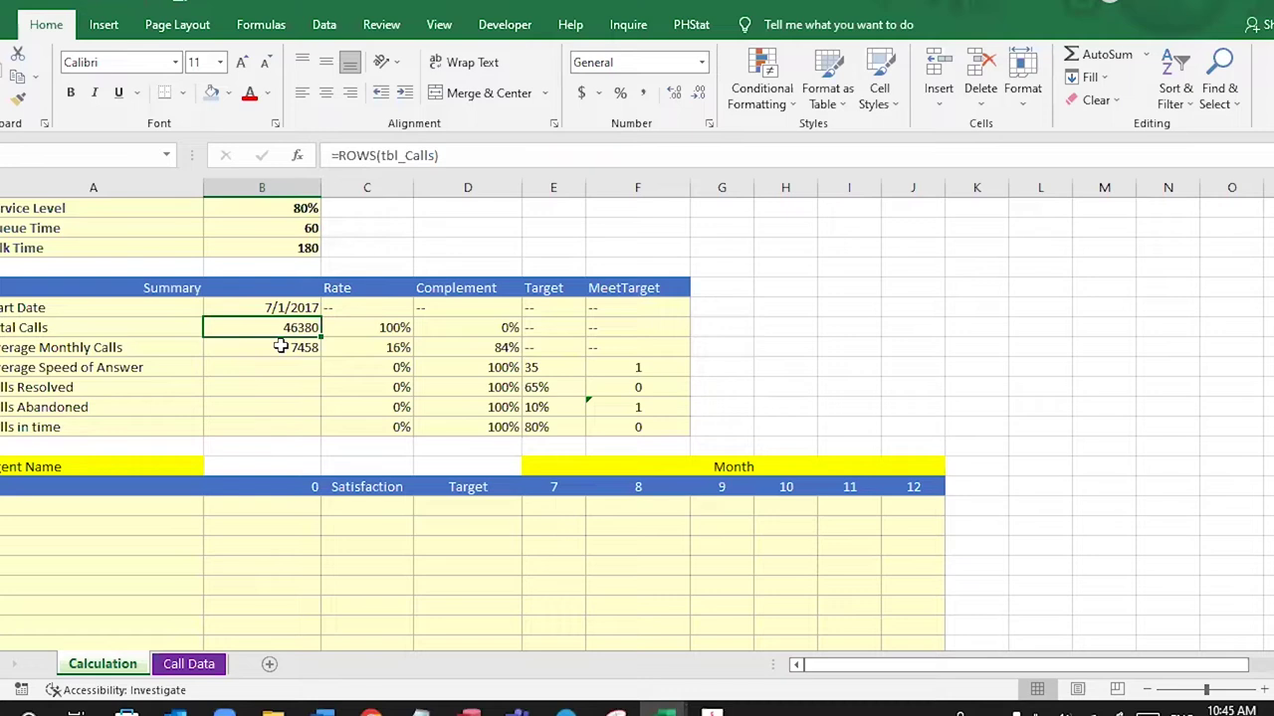
double_click(281, 346)
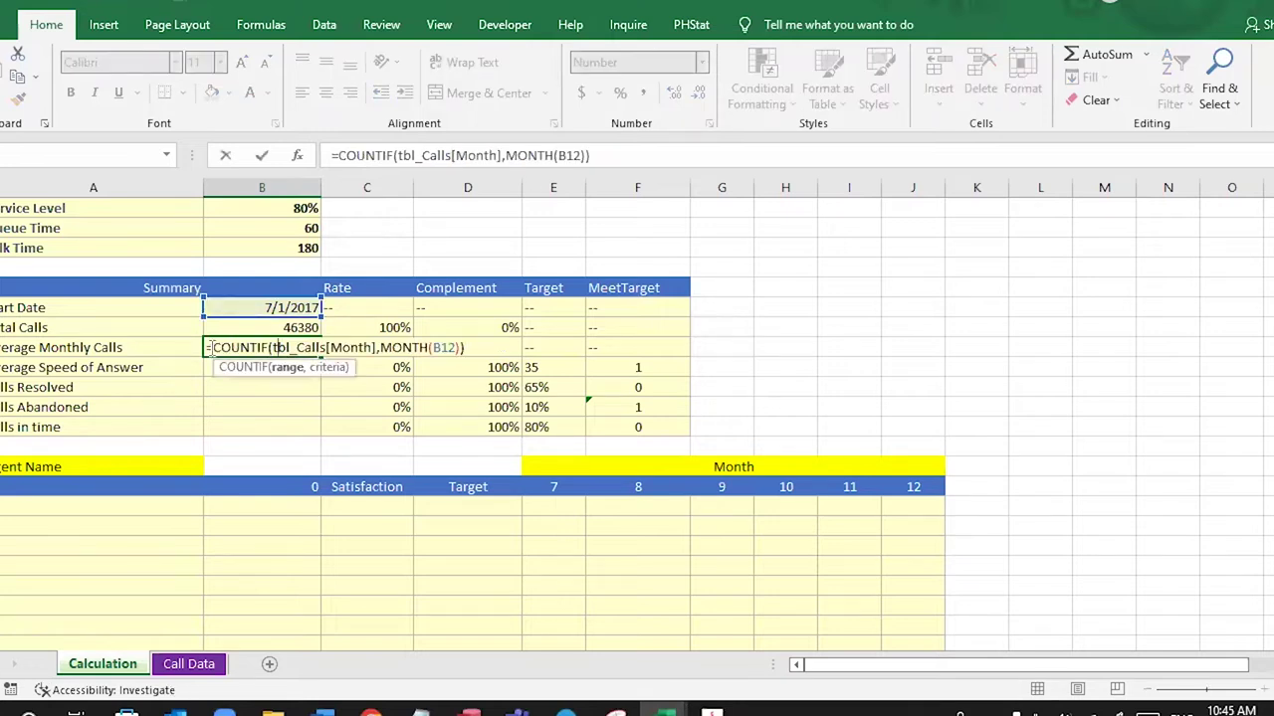
click(267, 332)
text(/)
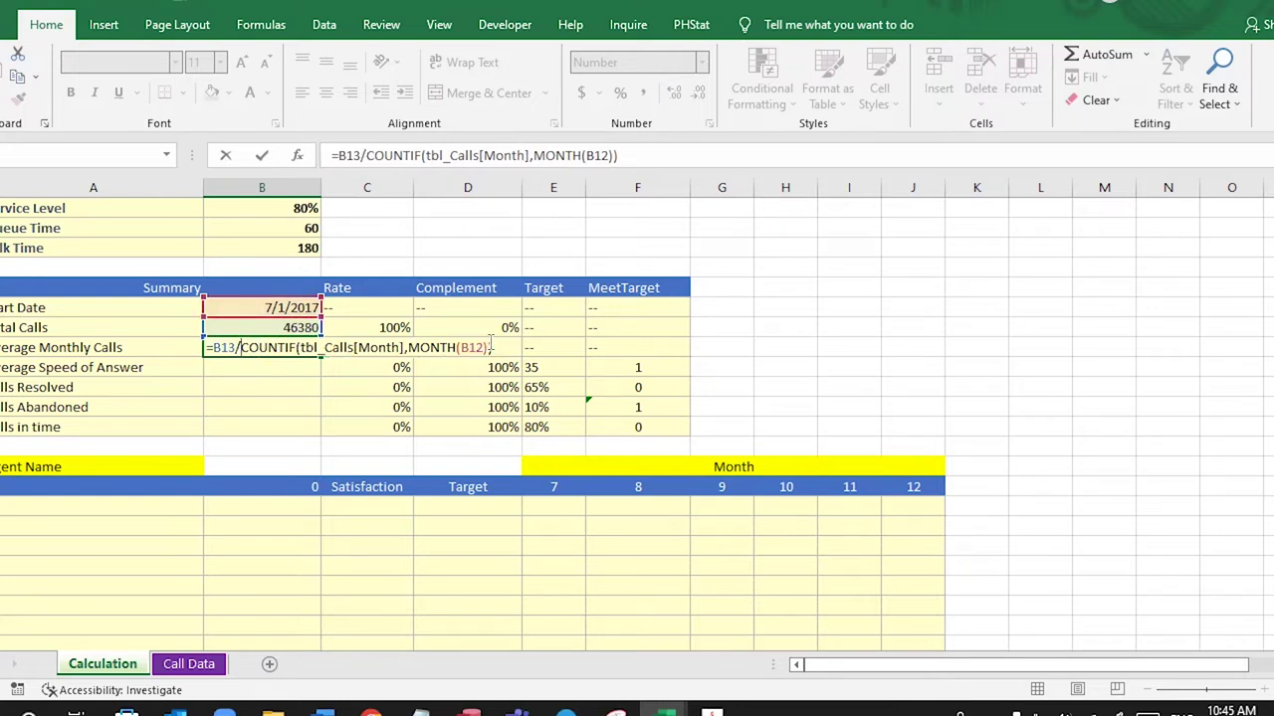
key(Return)
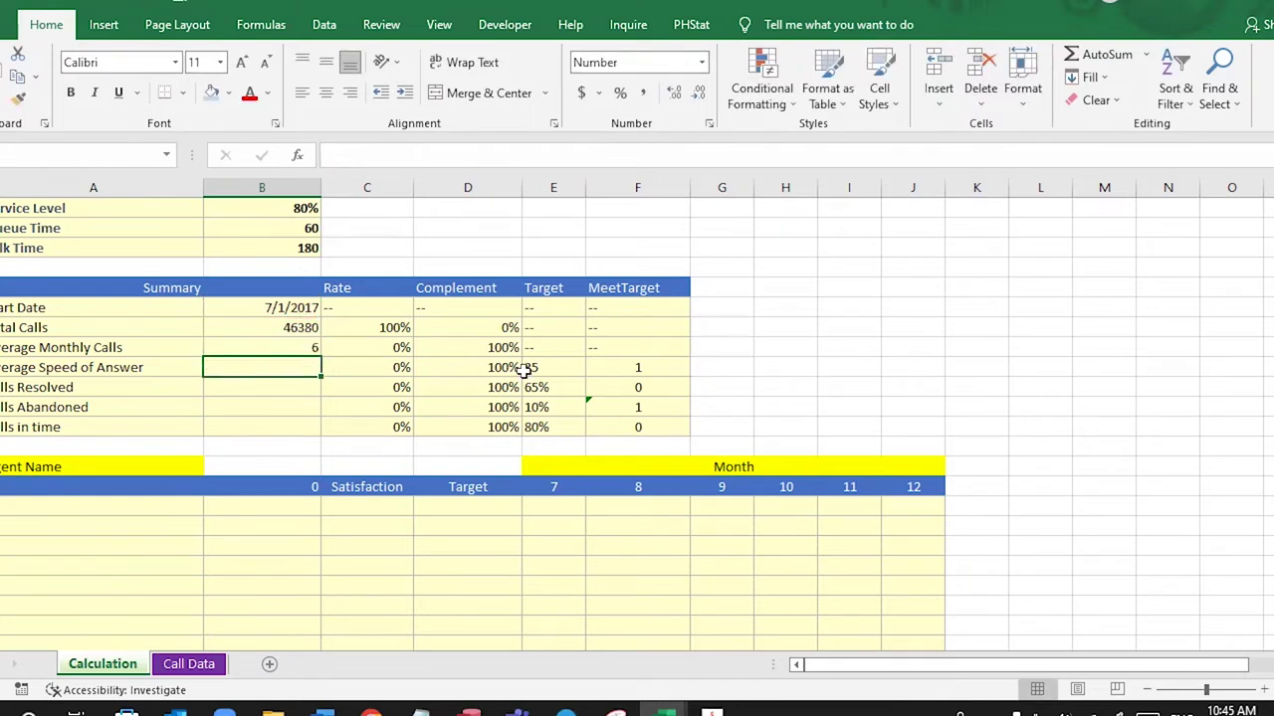
- Center the Average Monthly Calls value horizontally in its Summary cell
click(279, 349)
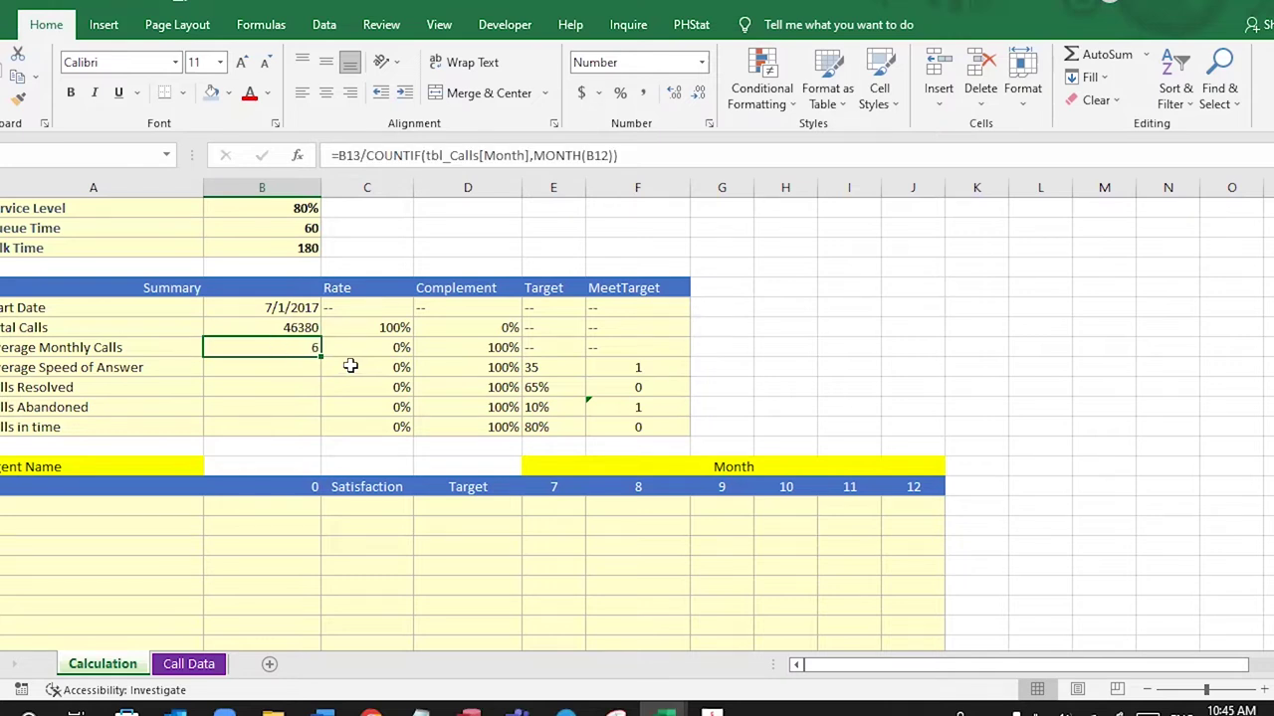
click(329, 93)
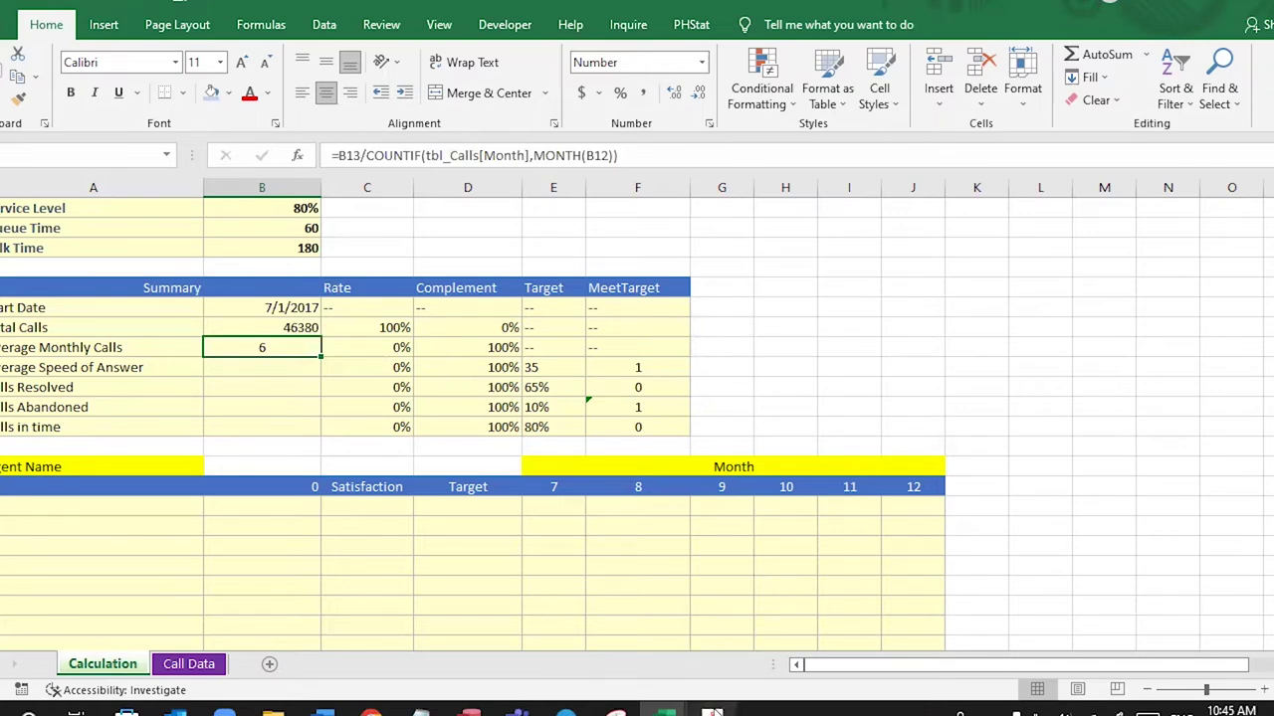
- Consult the exercise instructions in the PDF viewer, and return to the Summary values in Excel
click(711, 709)
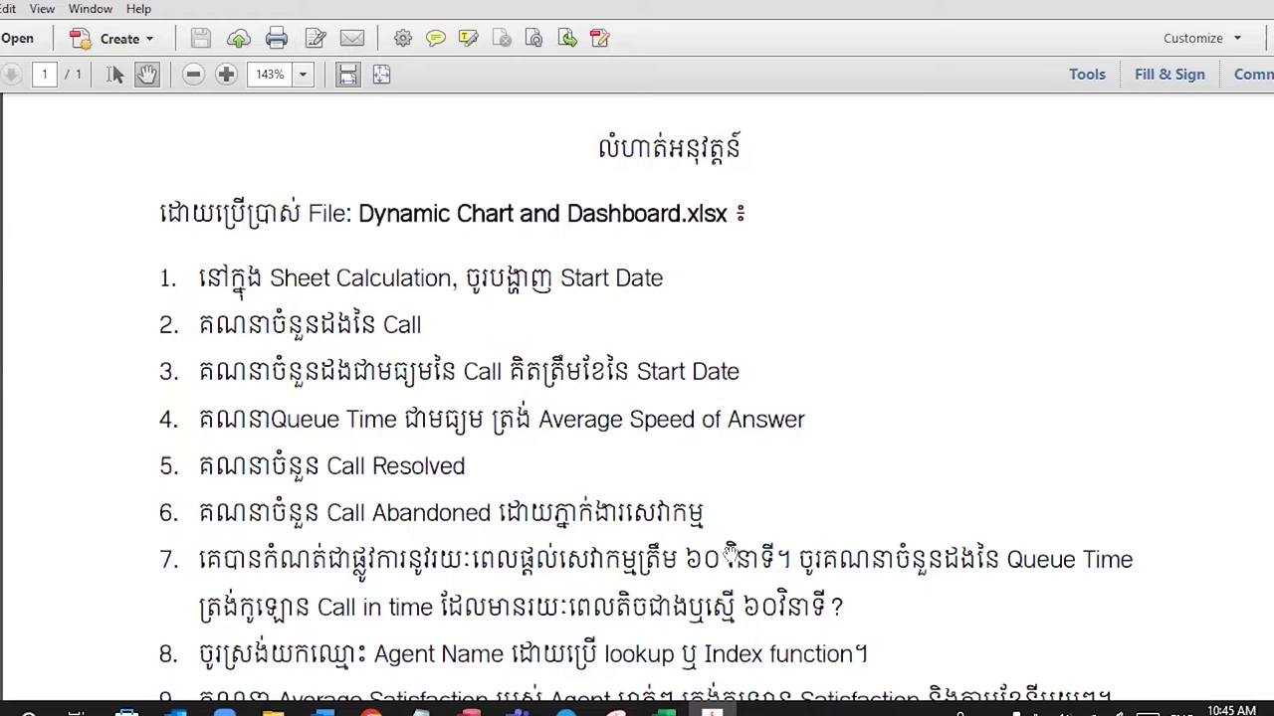
click(811, 557)
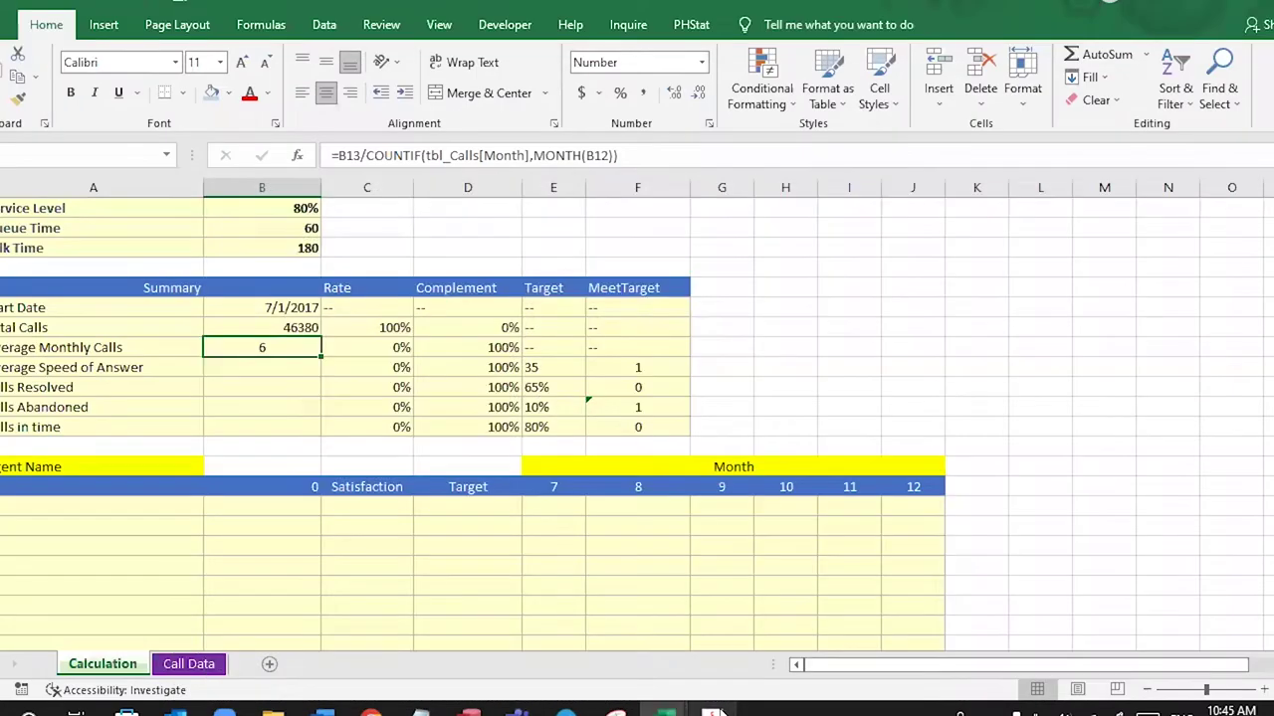
key(Up)
key(Up)
key(Down)
key(Down)
- Replace the Average Monthly Calls formula with an AVERAGEIF whose range is tbl_Calls[Month]
click(291, 351)
text(=a)
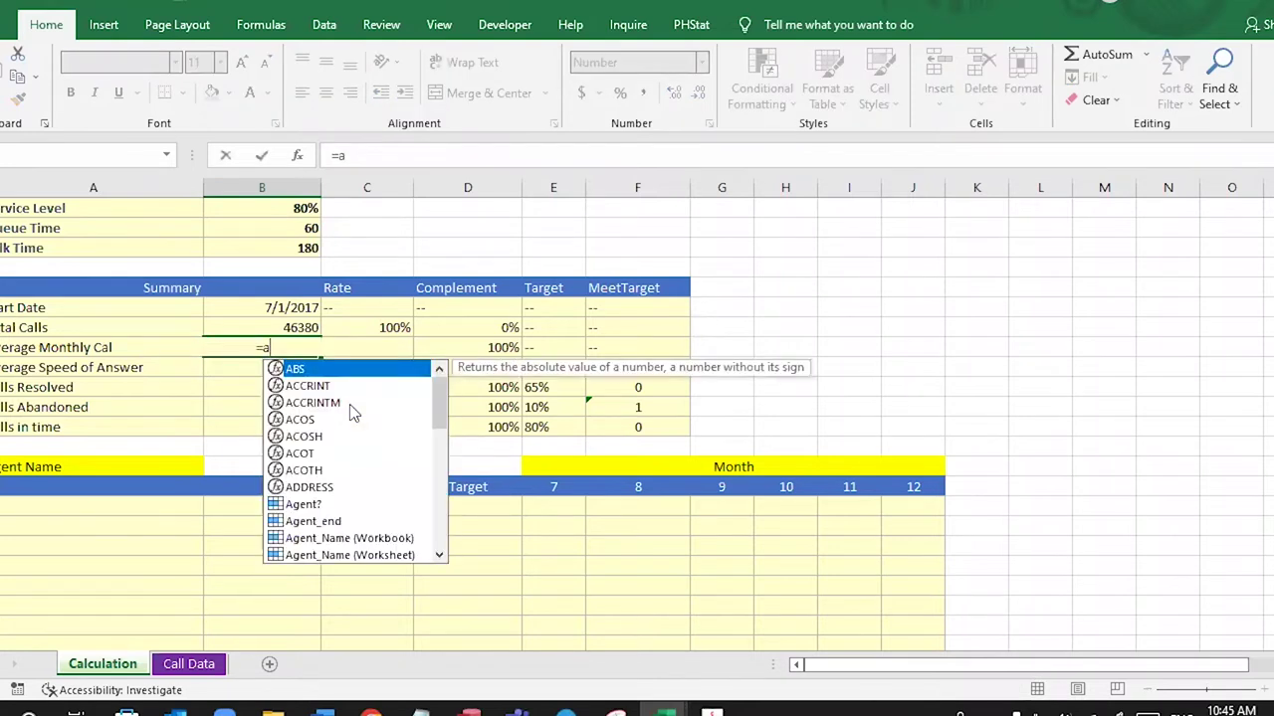
text(ve)
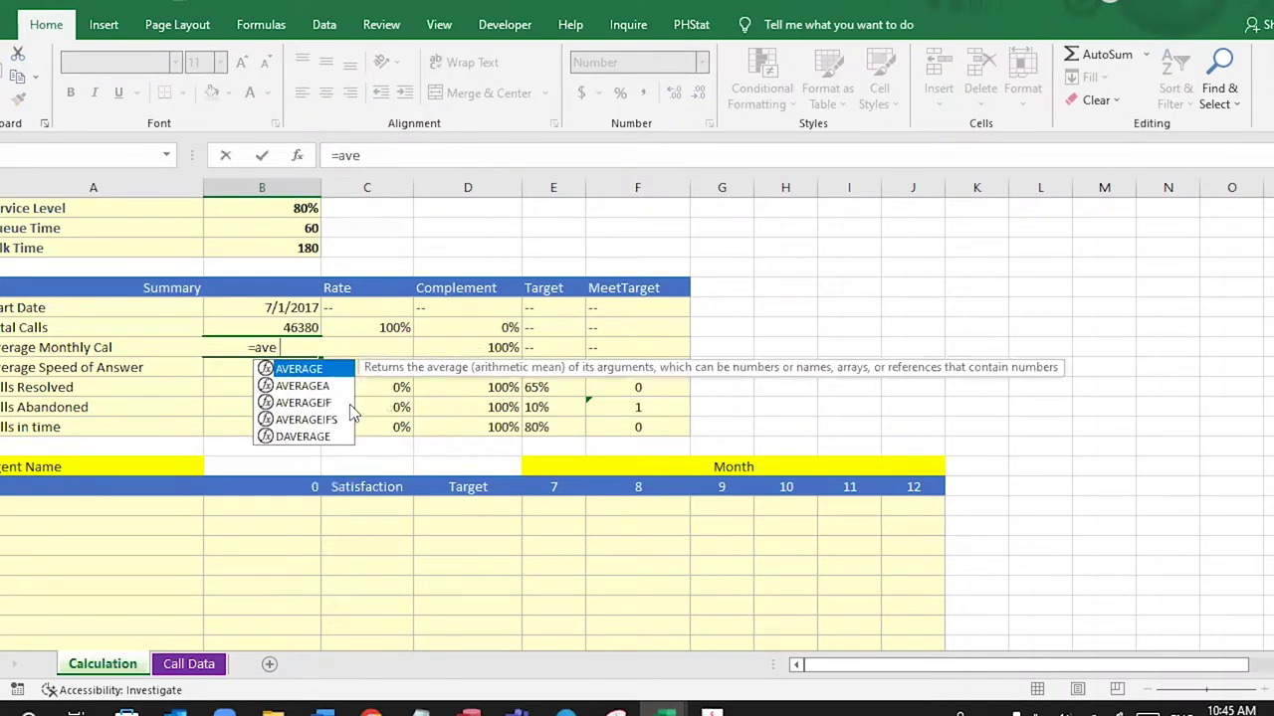
text(rageif)
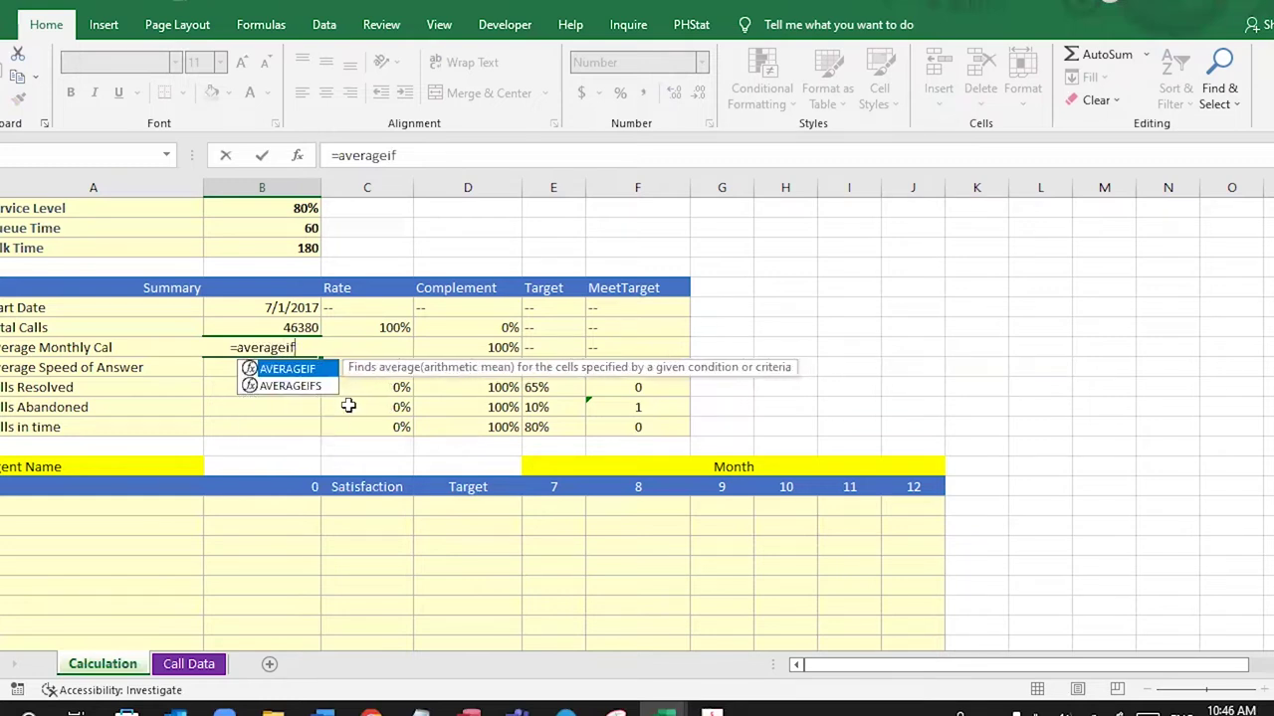
key(Tab)
text(tbl_)
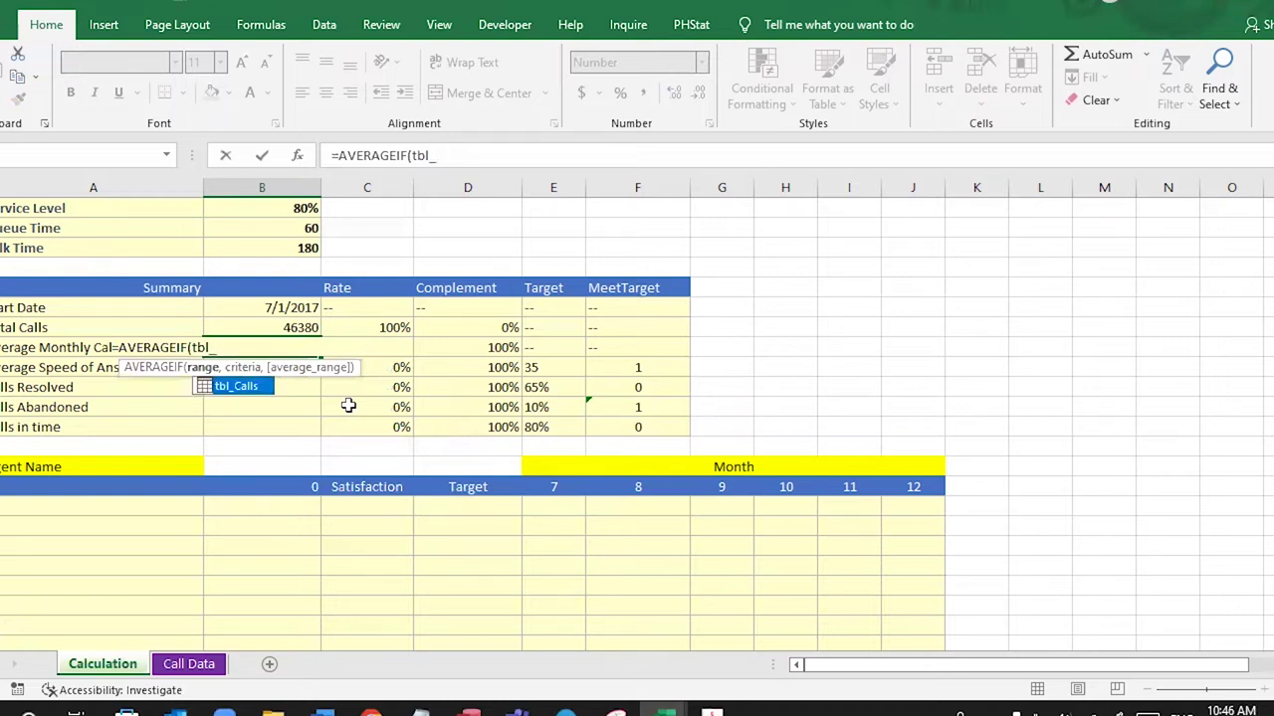
key(Tab)
text([)
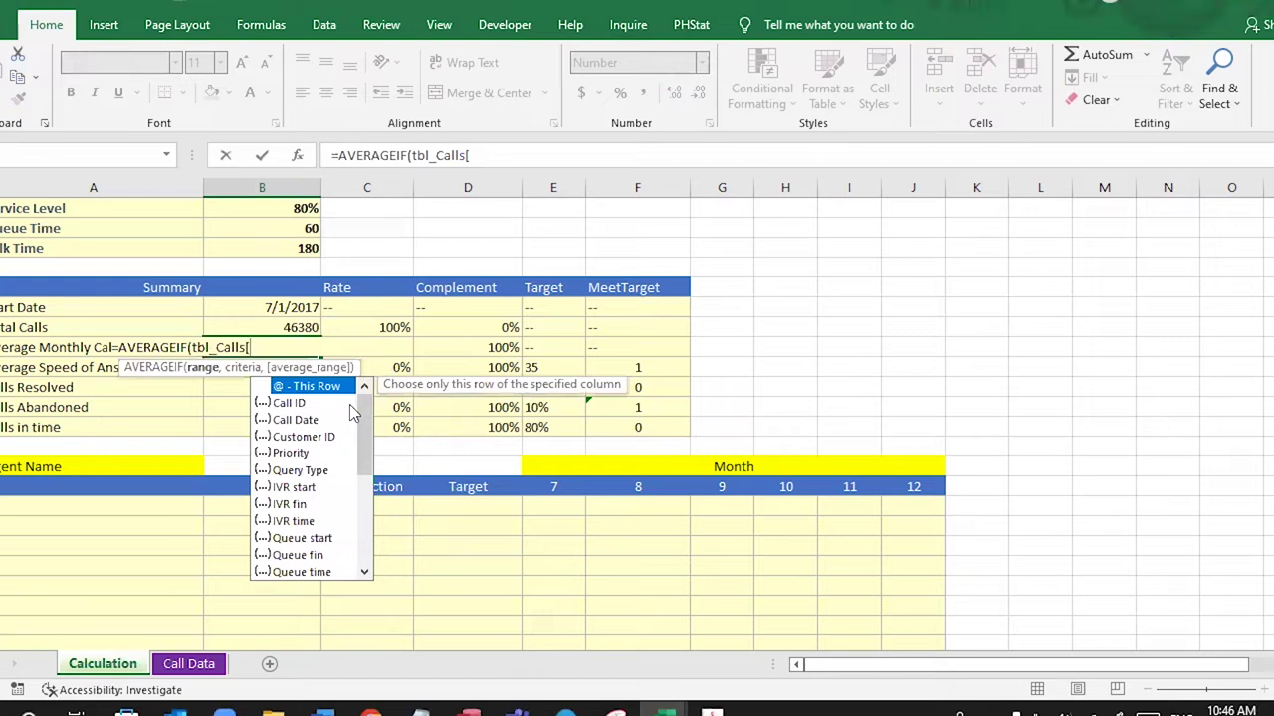
text(mo)
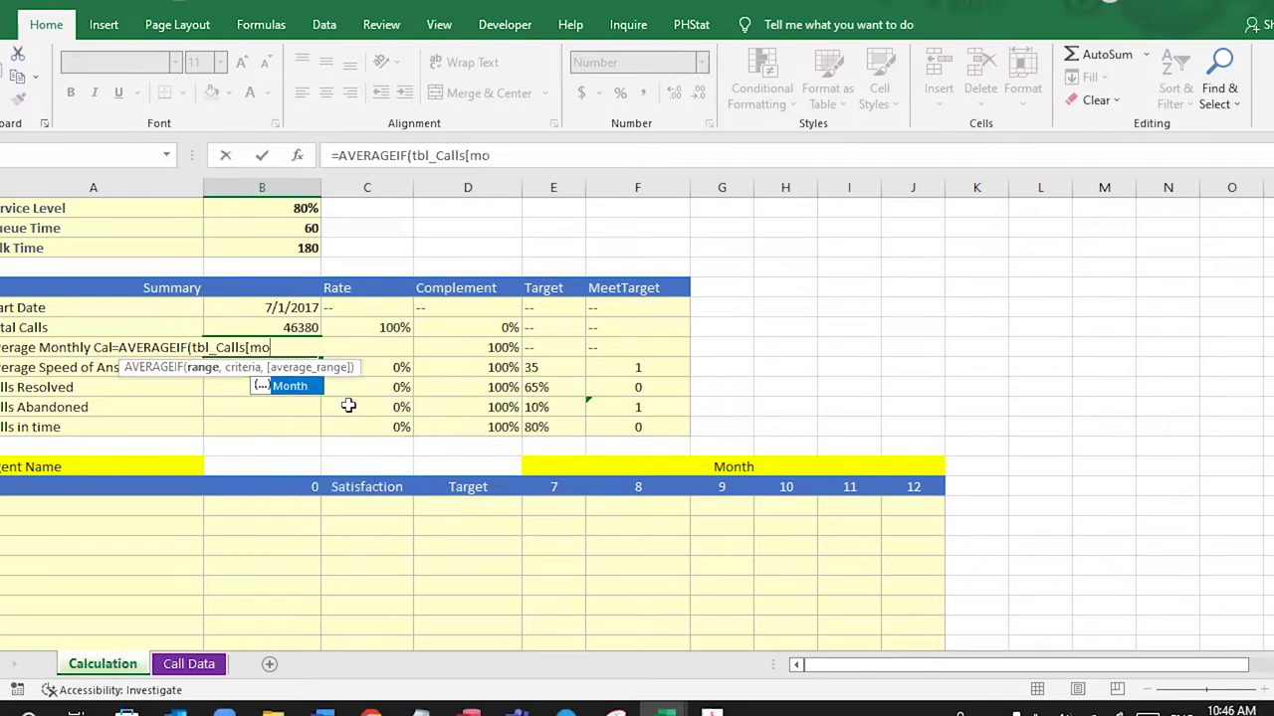
key(Tab)
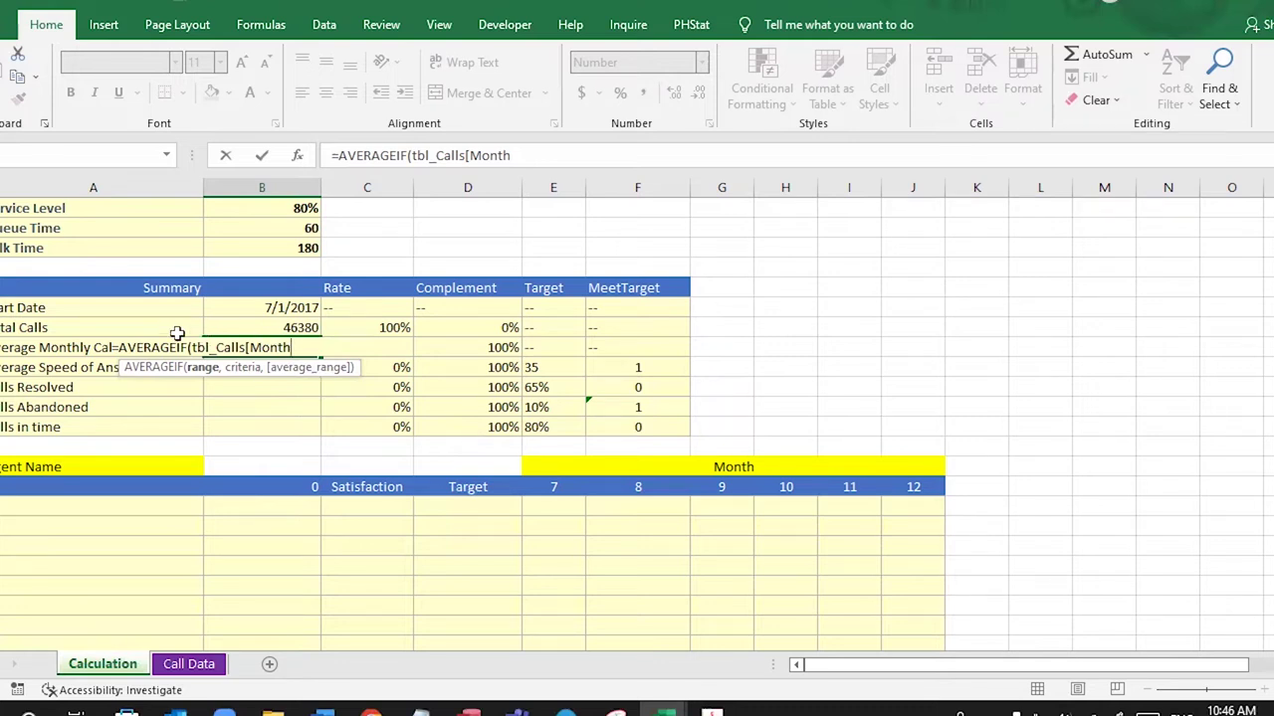
- Change the function in the unfinished Average Monthly Calls formula to COUNTIF, keeping the tbl_Calls[Month] range
drag(182, 343, 120, 342)
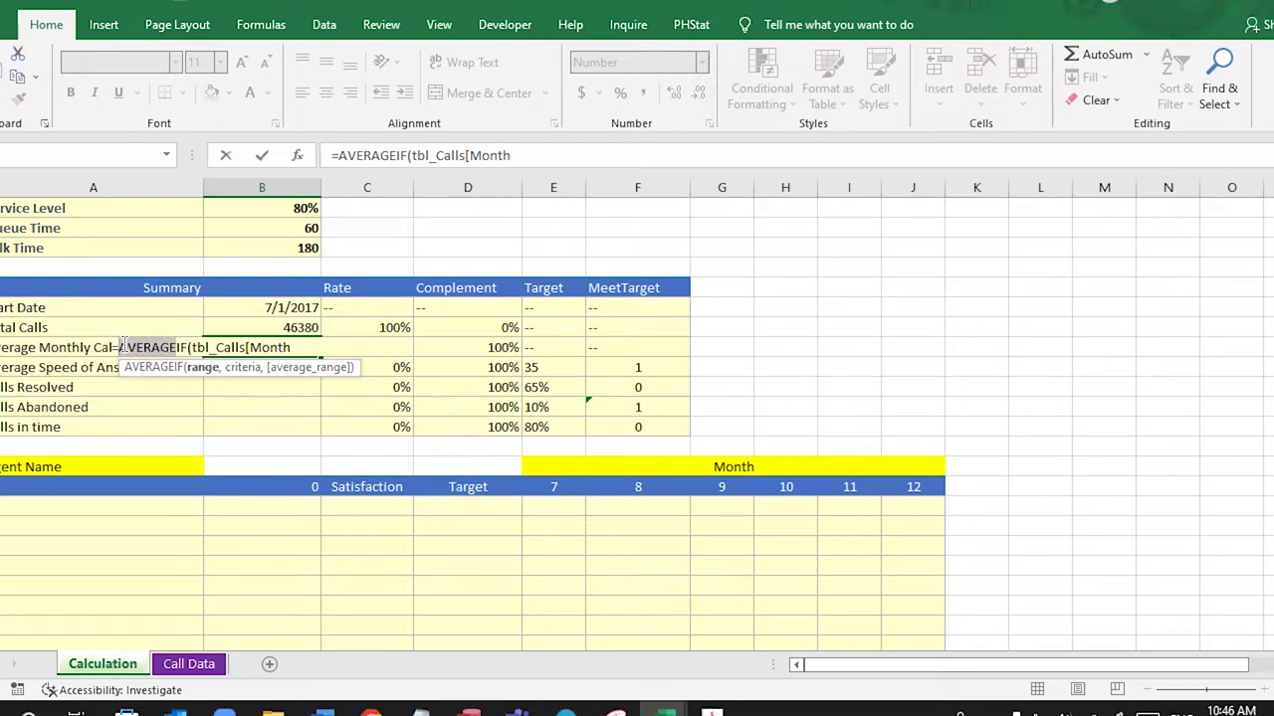
text(count)
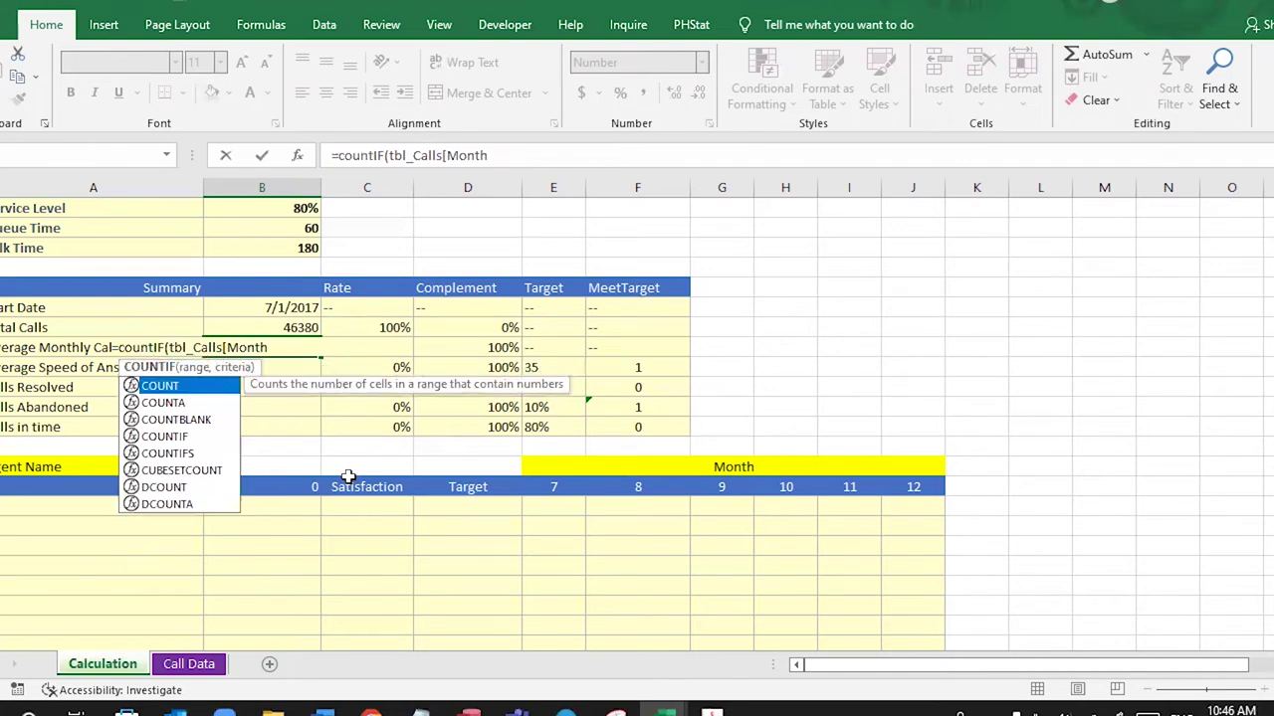
key(Tab)
key(BackSpace)
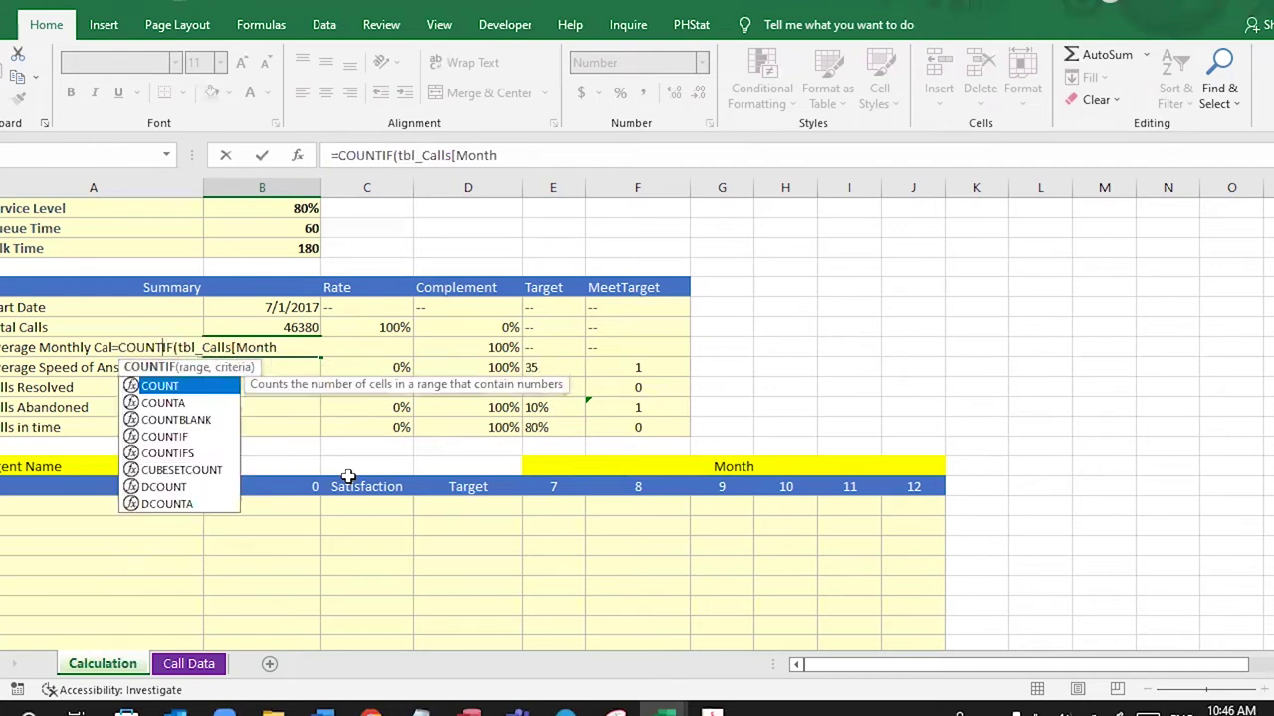
text(if)
key(Tab)
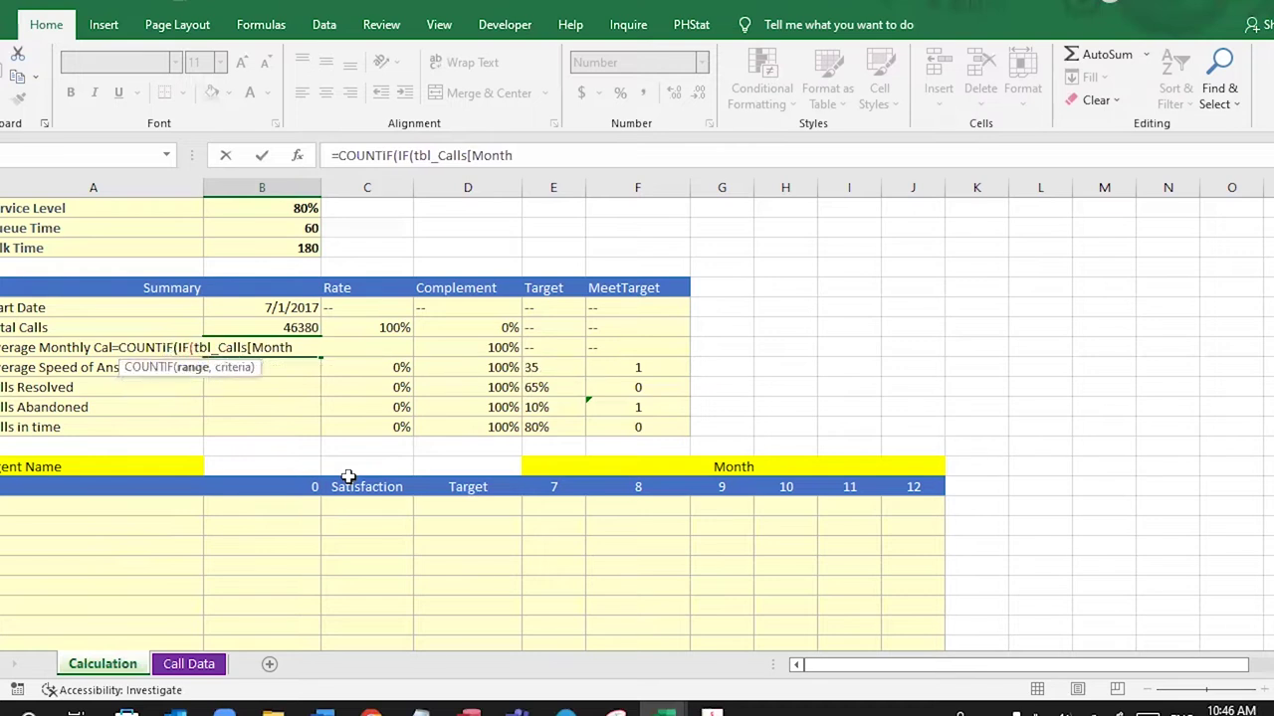
key(Delete)
key(Delete)
key(Delete)
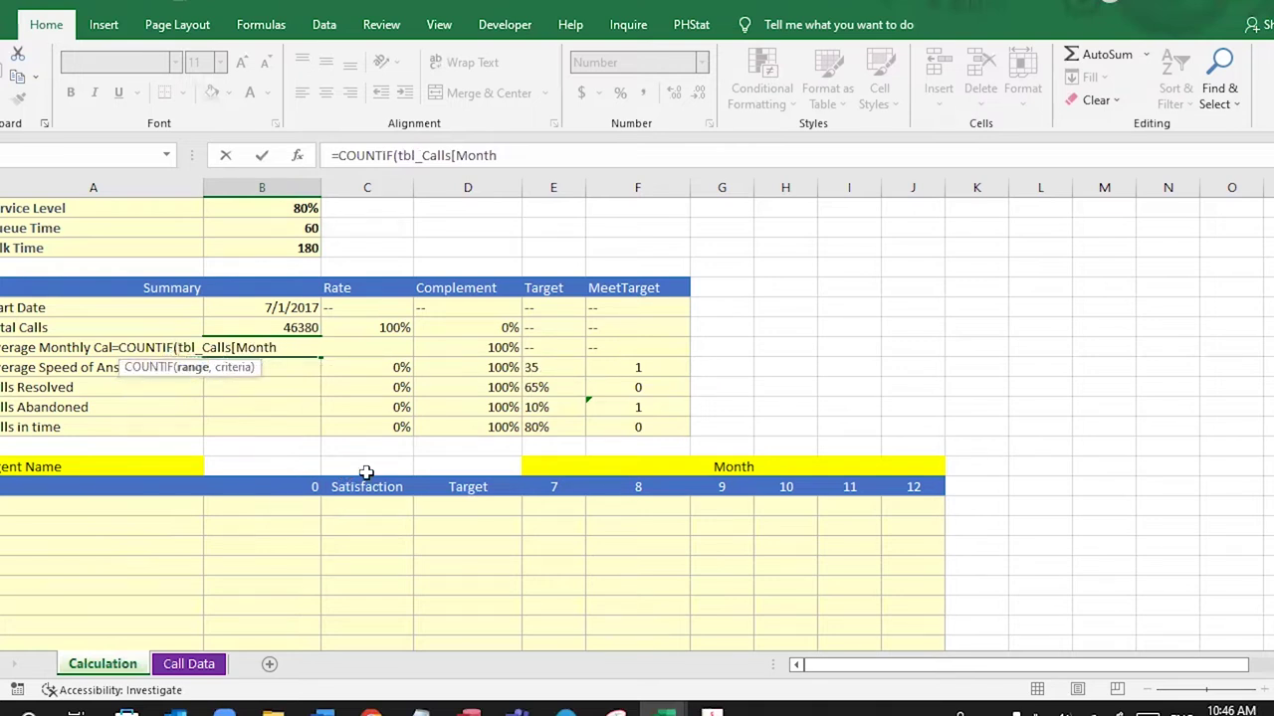
- Complete the Average Monthly Calls formula as =COUNTIF(tbl_Calls[Month],MONTH(B12)) and enter it
text(,)
key(BackSpace)
text(],mont)
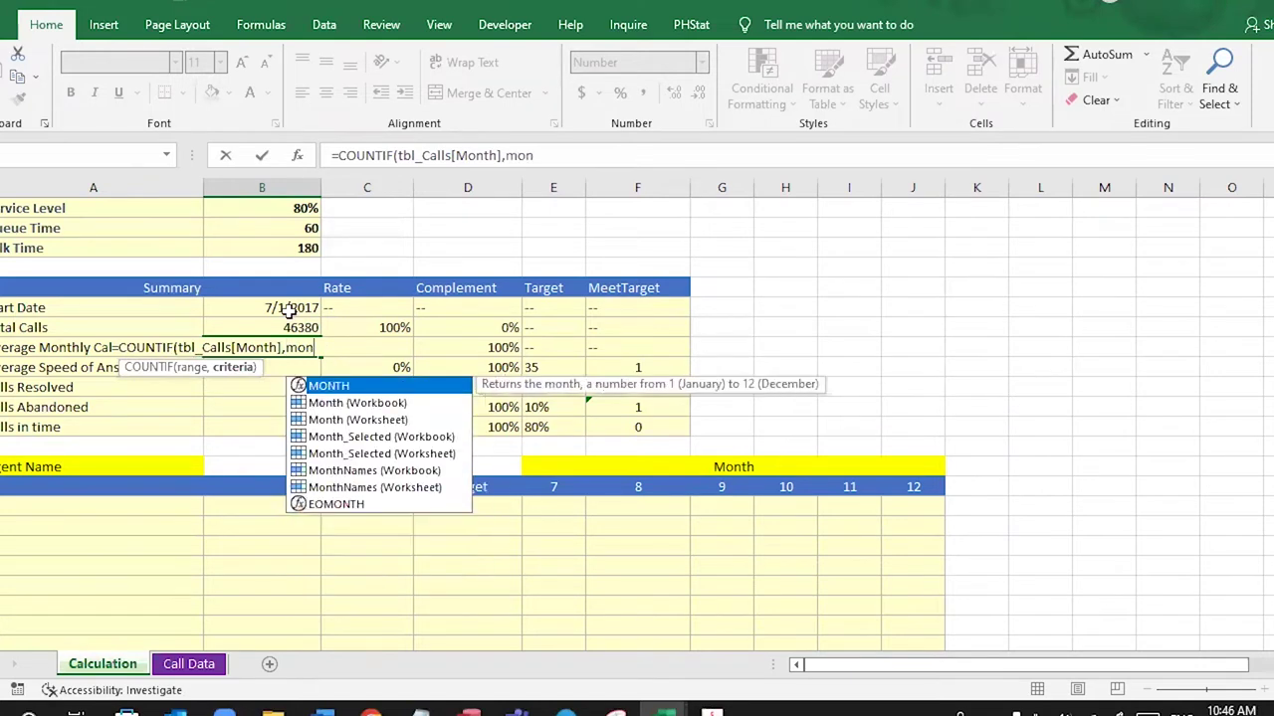
key(Tab)
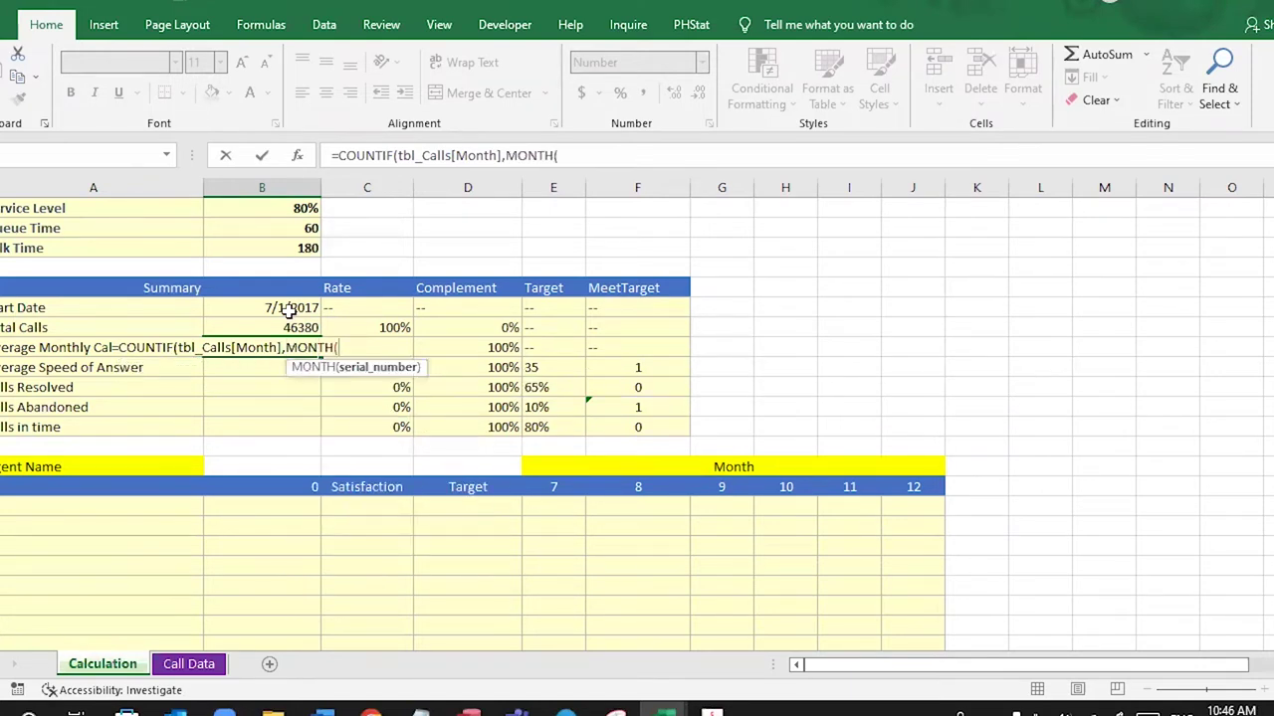
click(287, 309)
text()))
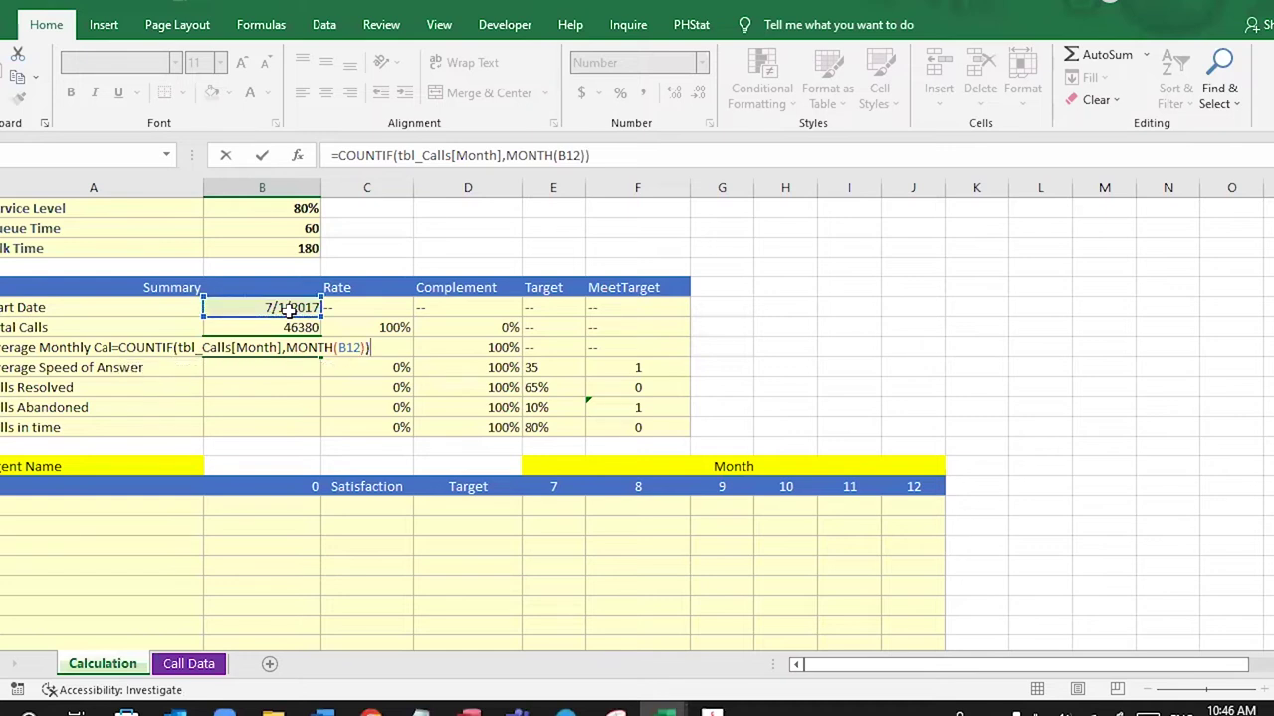
key(Return)
- Middle-align the Average Monthly Calls value vertically and remove its horizontal centering
click(290, 344)
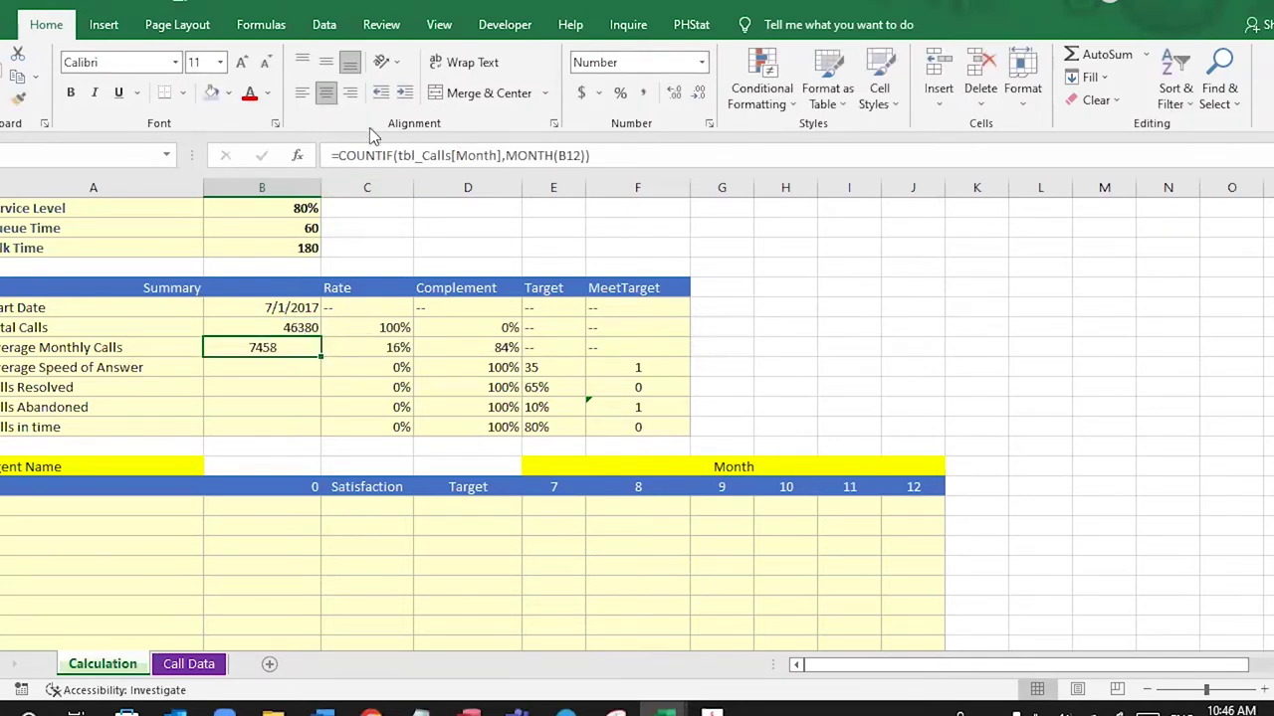
click(325, 62)
click(326, 92)
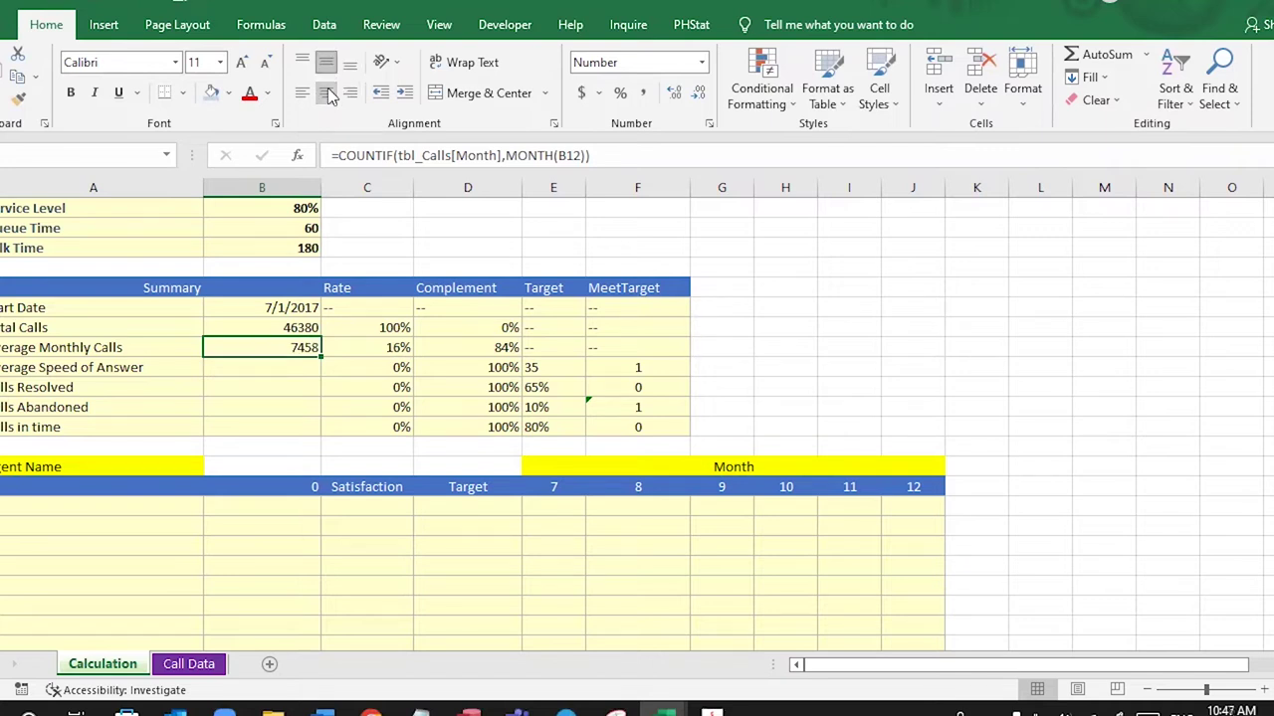
- Select the empty Average Speed of Answer cell, consult the PDF exercise instructions, and return to the Dynamic Chart and Dashboard workbook in Excel
click(258, 364)
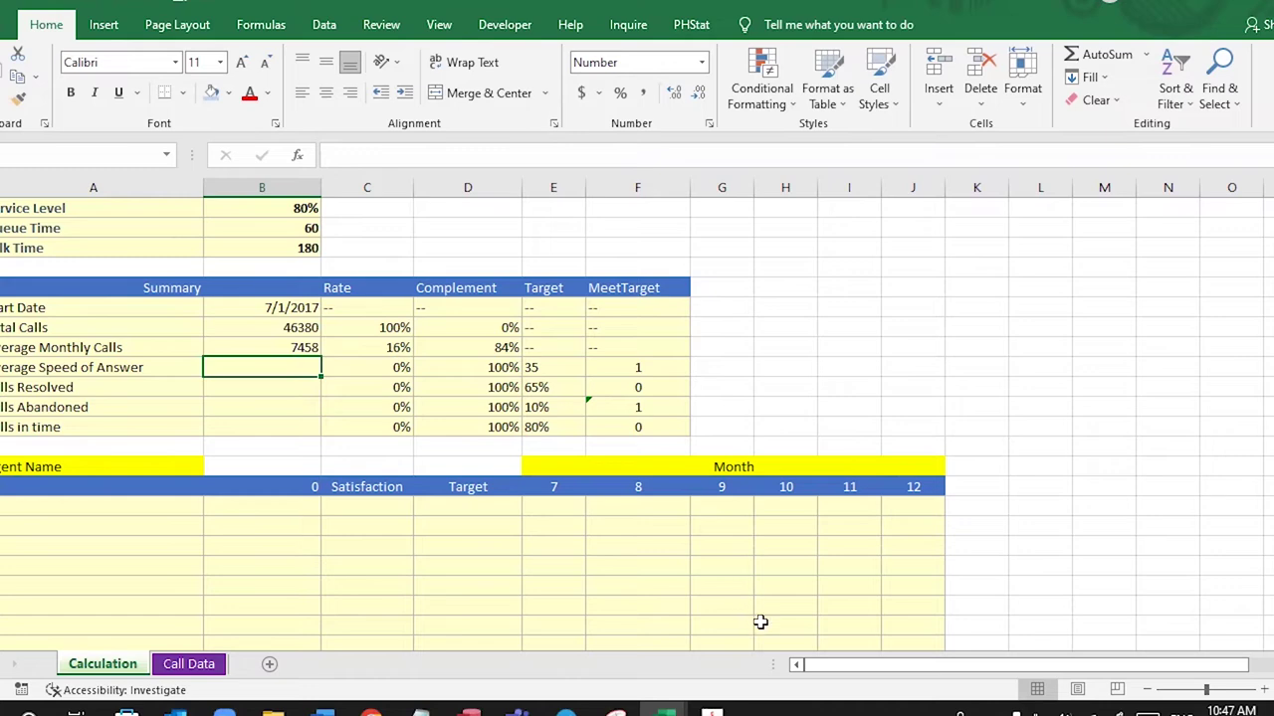
click(719, 712)
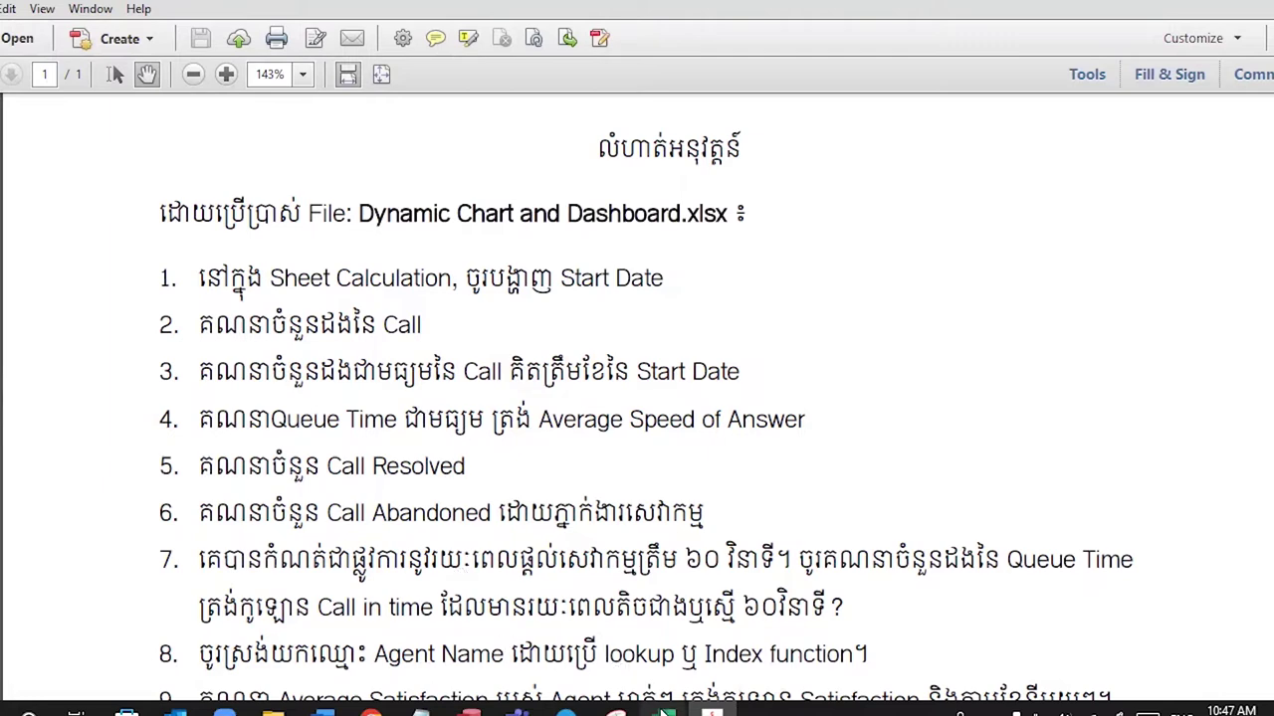
mouse_move(664, 711)
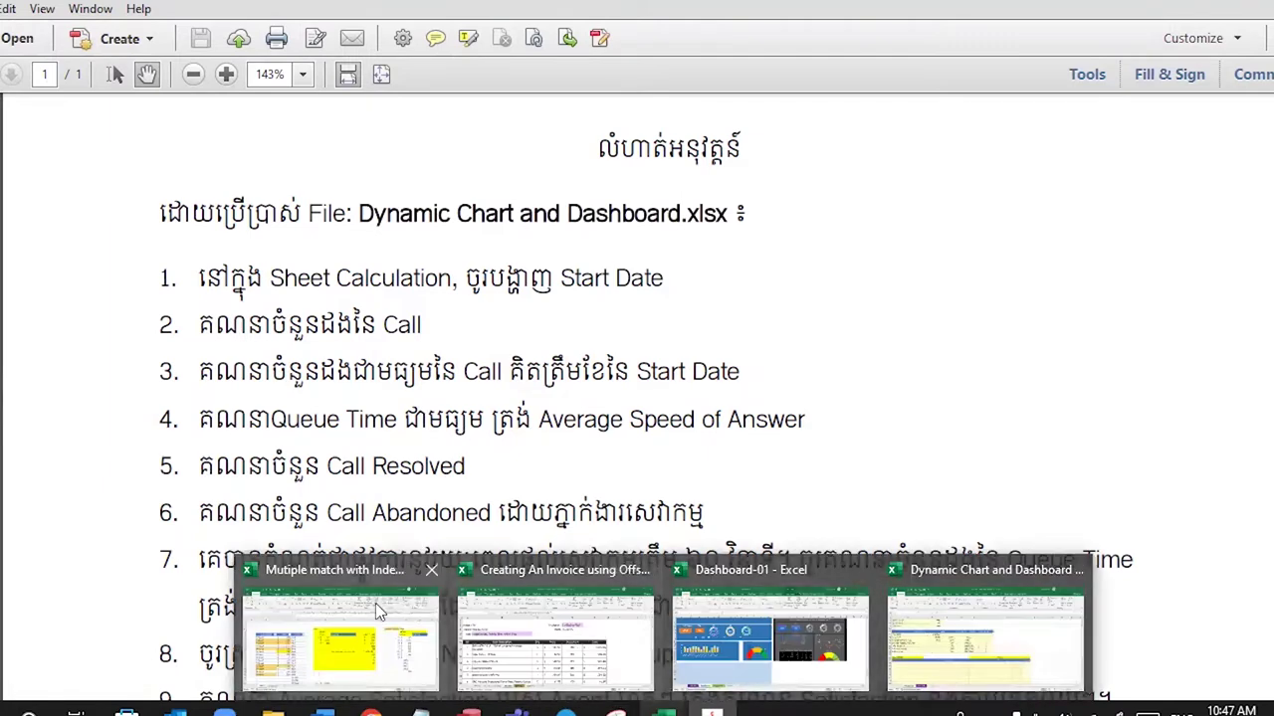
click(978, 640)
- Examine the Queue time column on the Call Data sheet, comparing its zero and nonzero entries
key(ctrl+Page_Down)
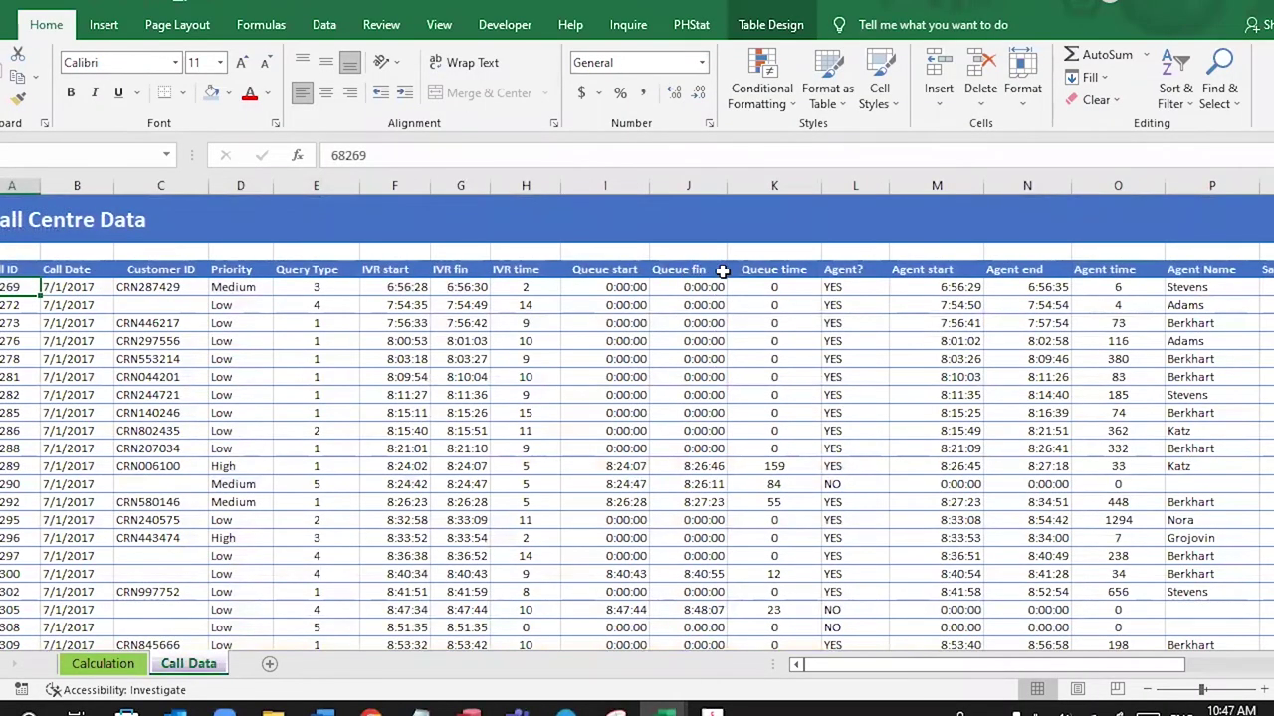
click(774, 270)
click(775, 262)
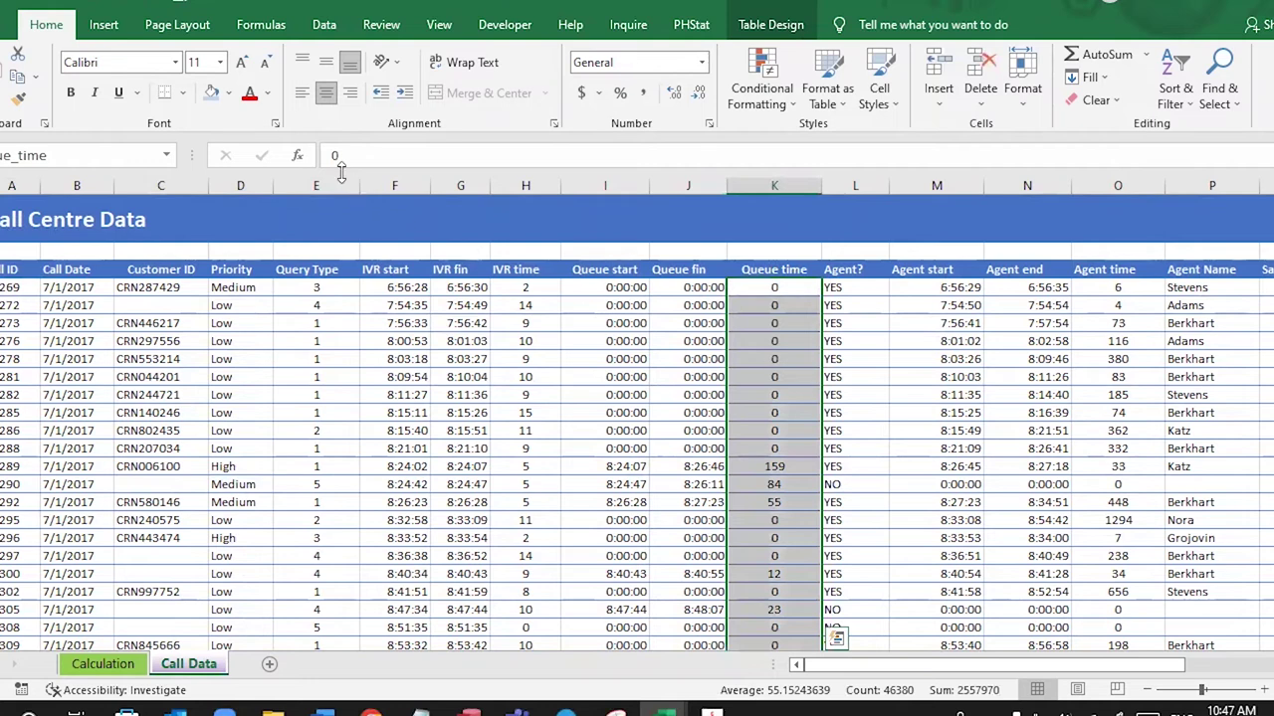
drag(774, 484, 777, 320)
click(777, 320)
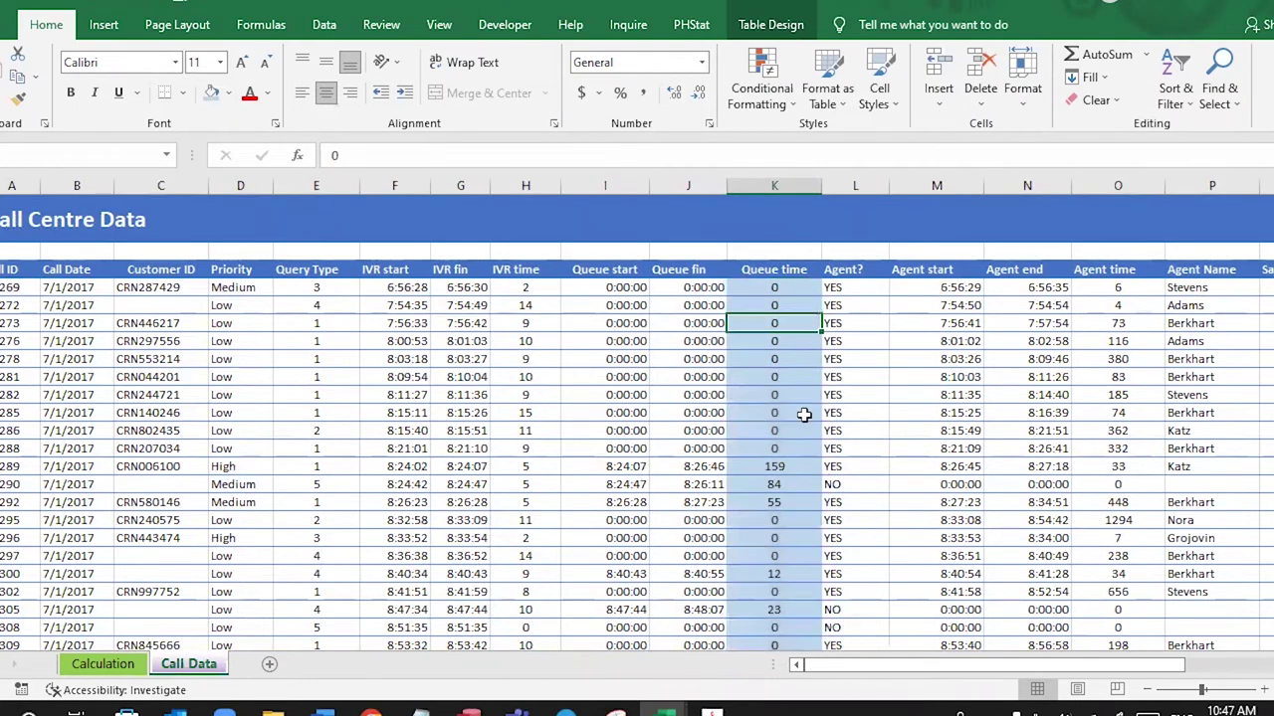
click(793, 468)
click(791, 482)
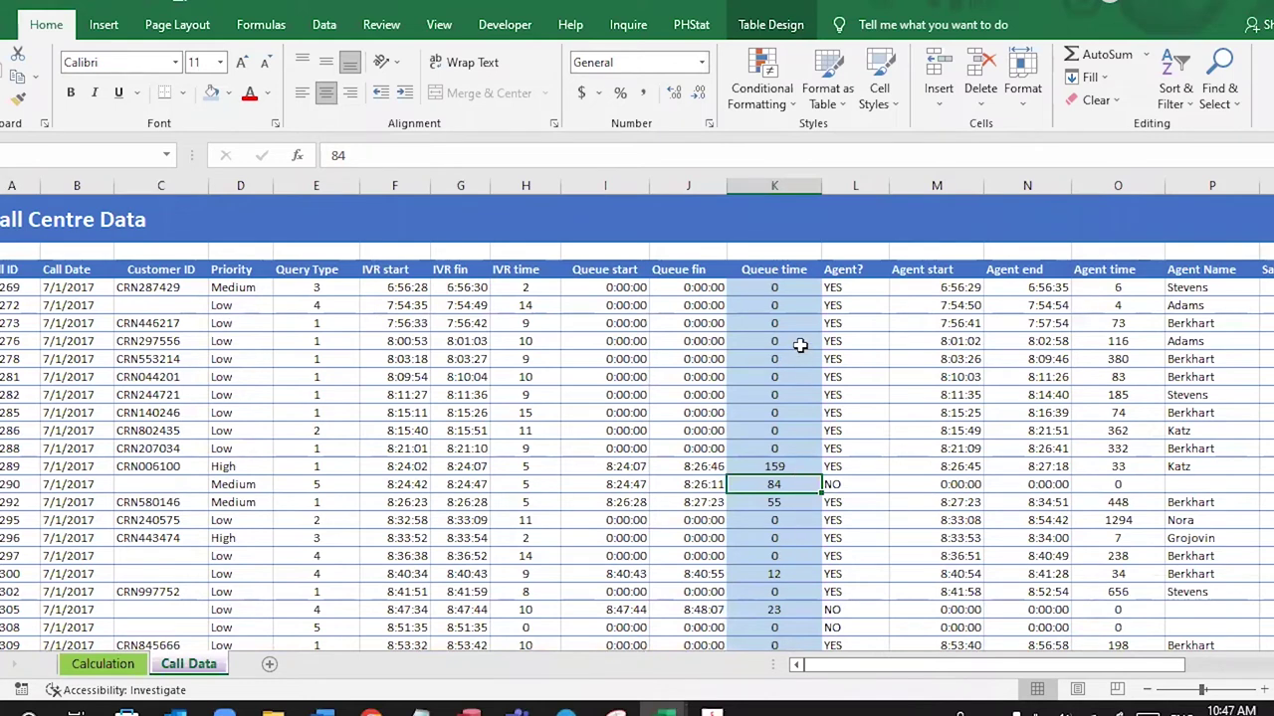
click(791, 466)
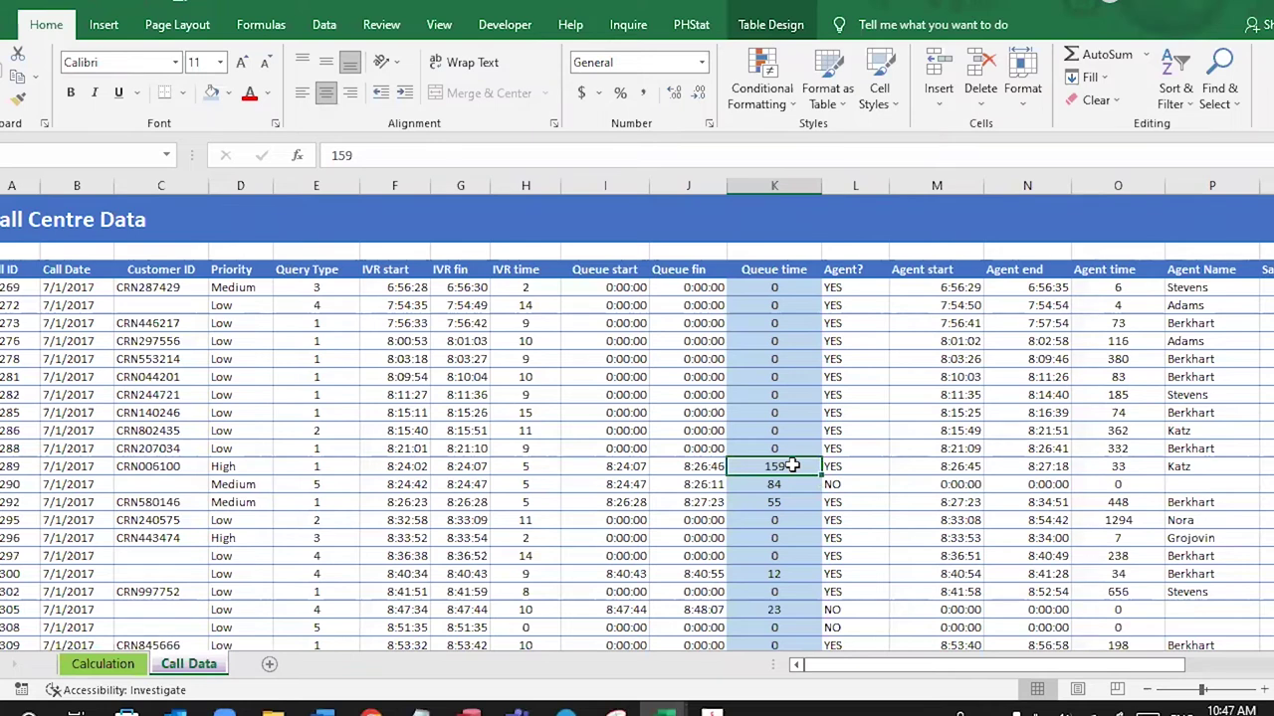
ctrl+click(784, 289)
drag(784, 305, 784, 430)
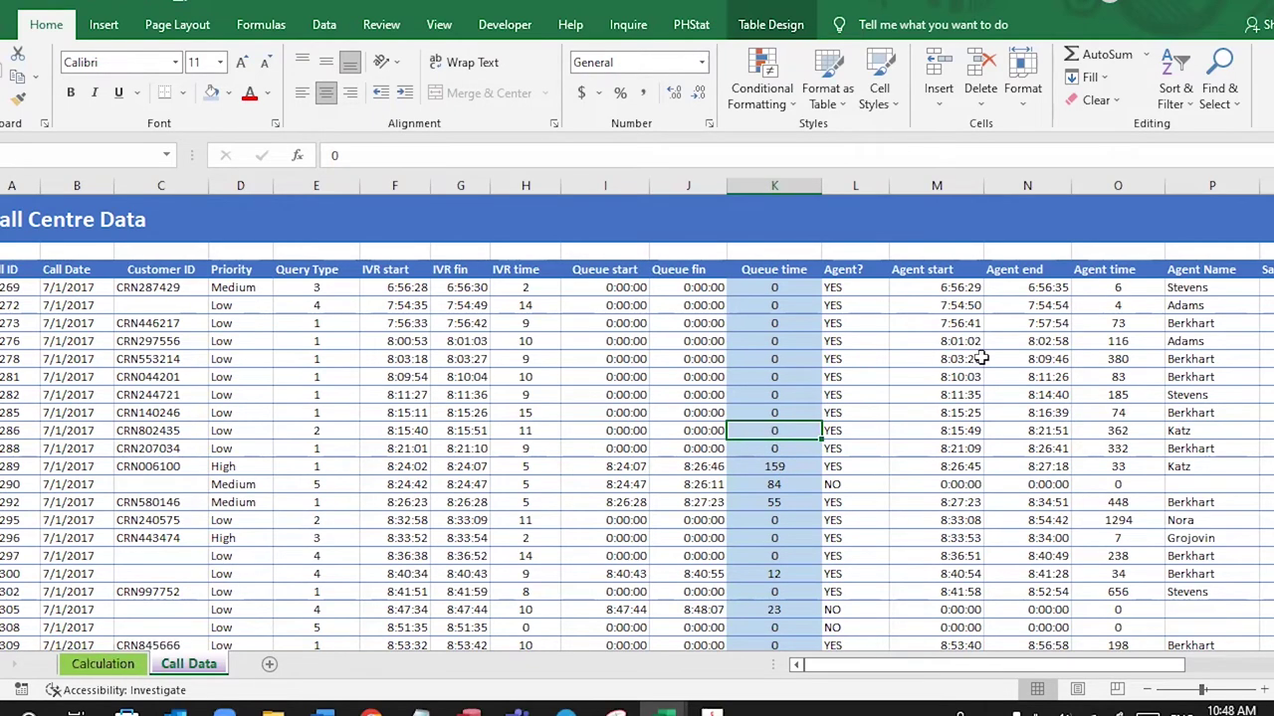
- Start an AVERAGE formula in the Average Speed of Answer cell of the Calculation sheet's Summary table
click(102, 664)
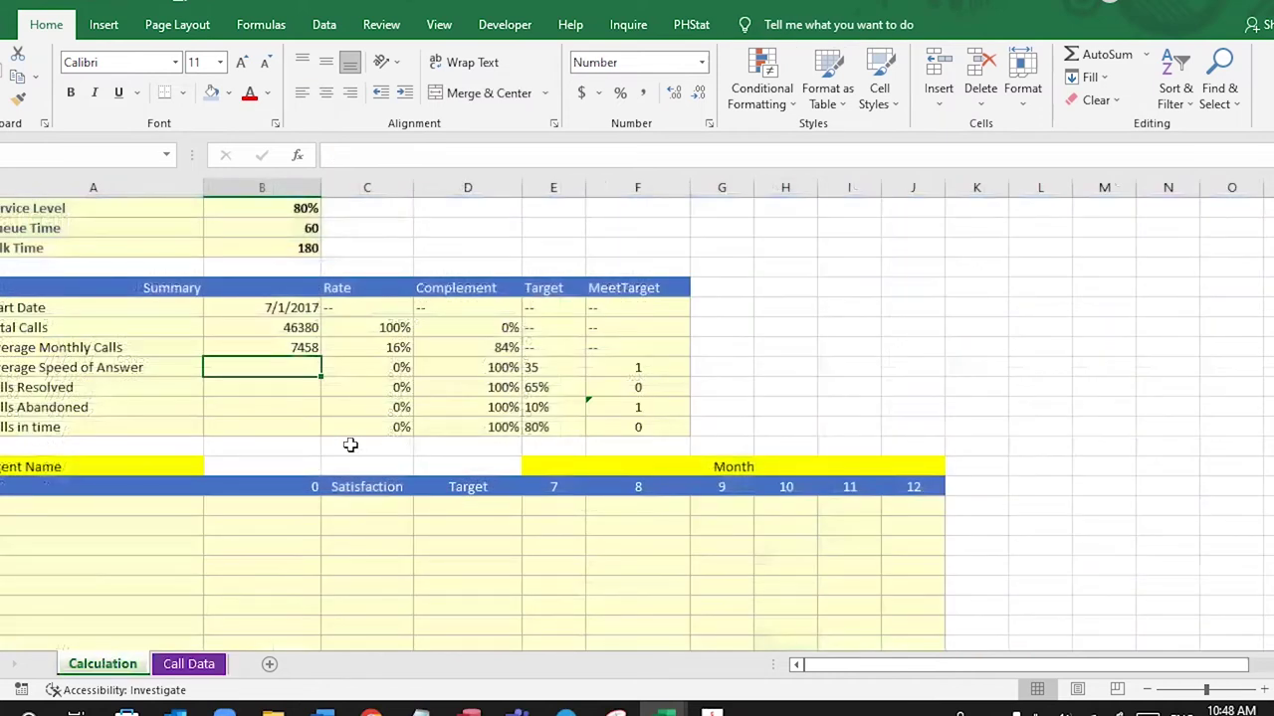
text(=)
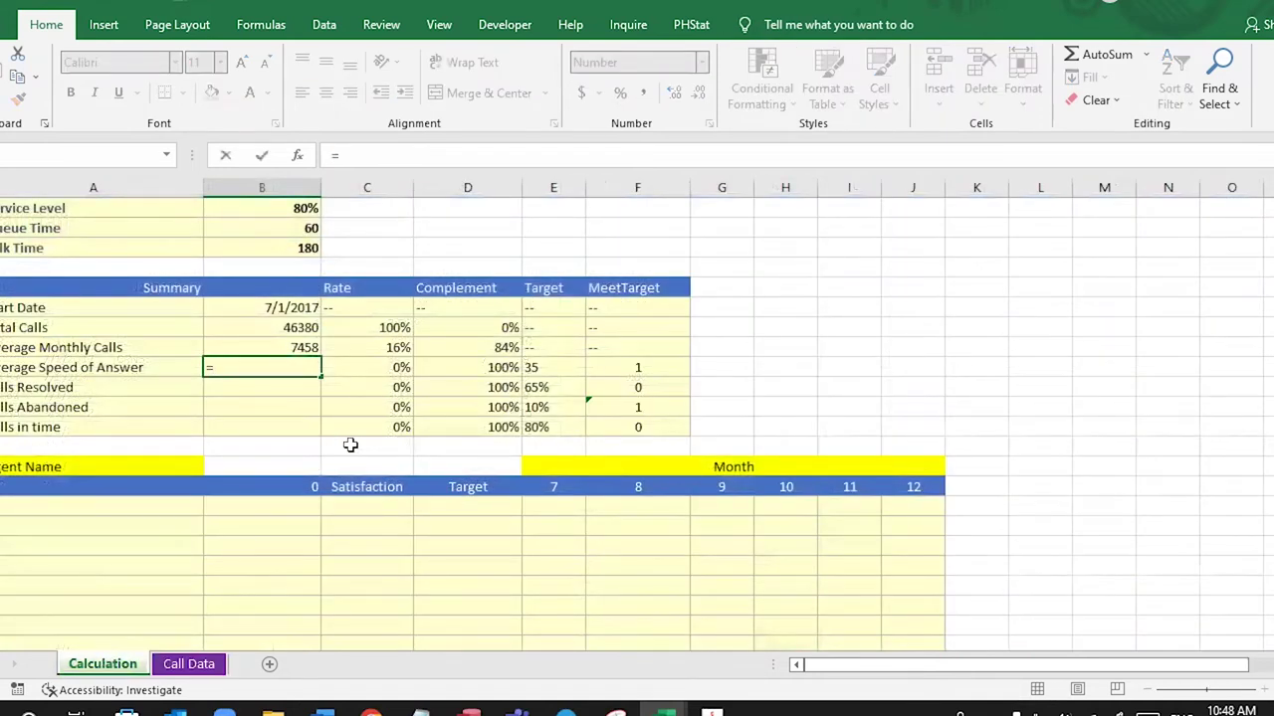
text(avera)
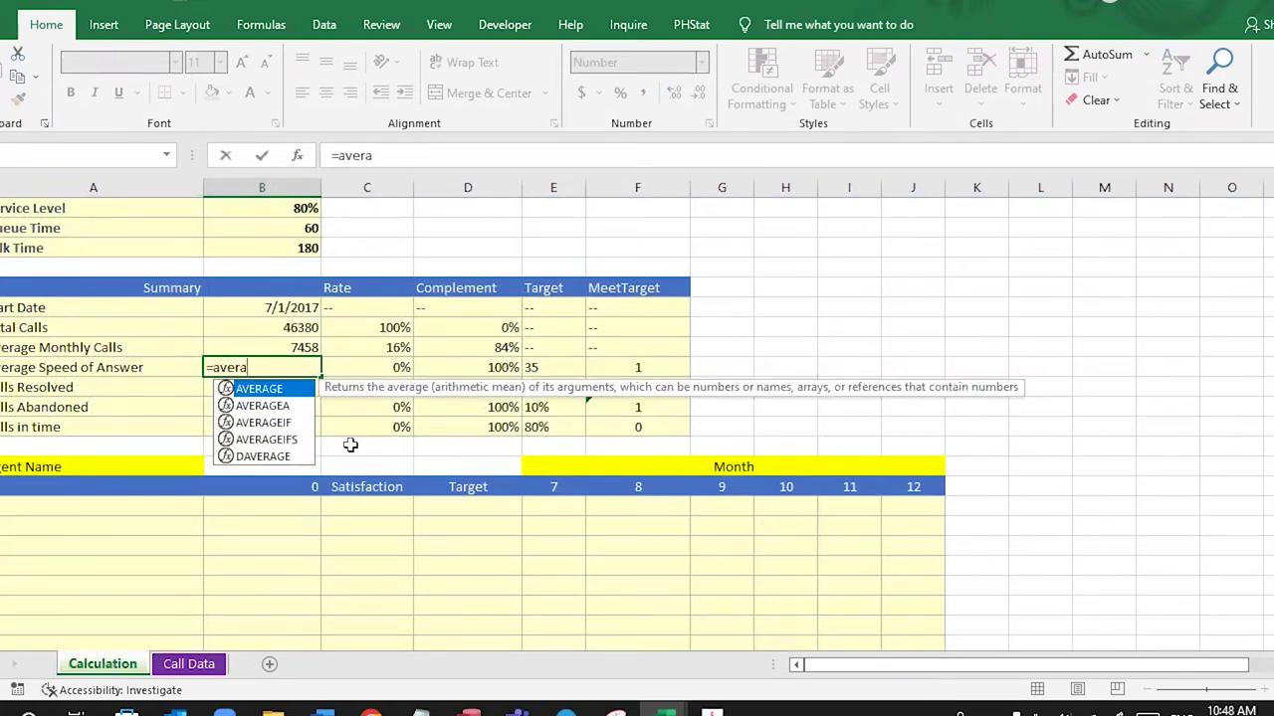
key(Tab)
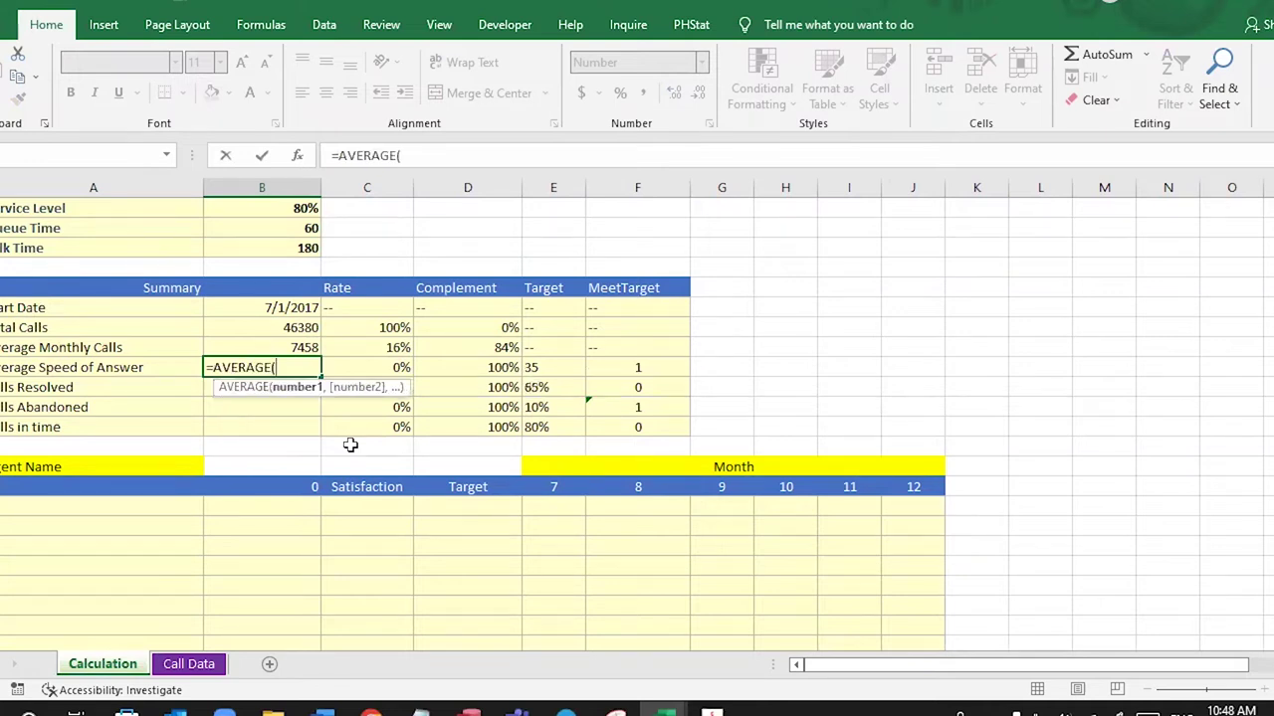
text(q)
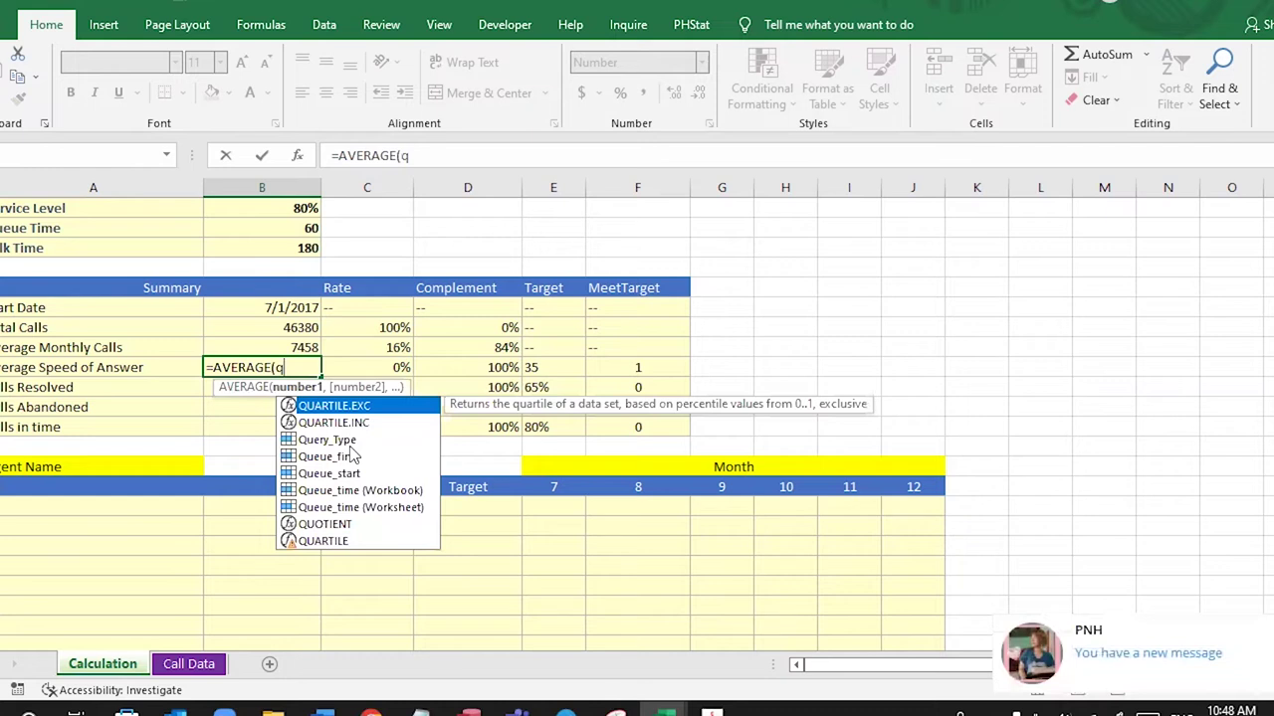
text(u)
key(BackSpace)
key(BackSpace)
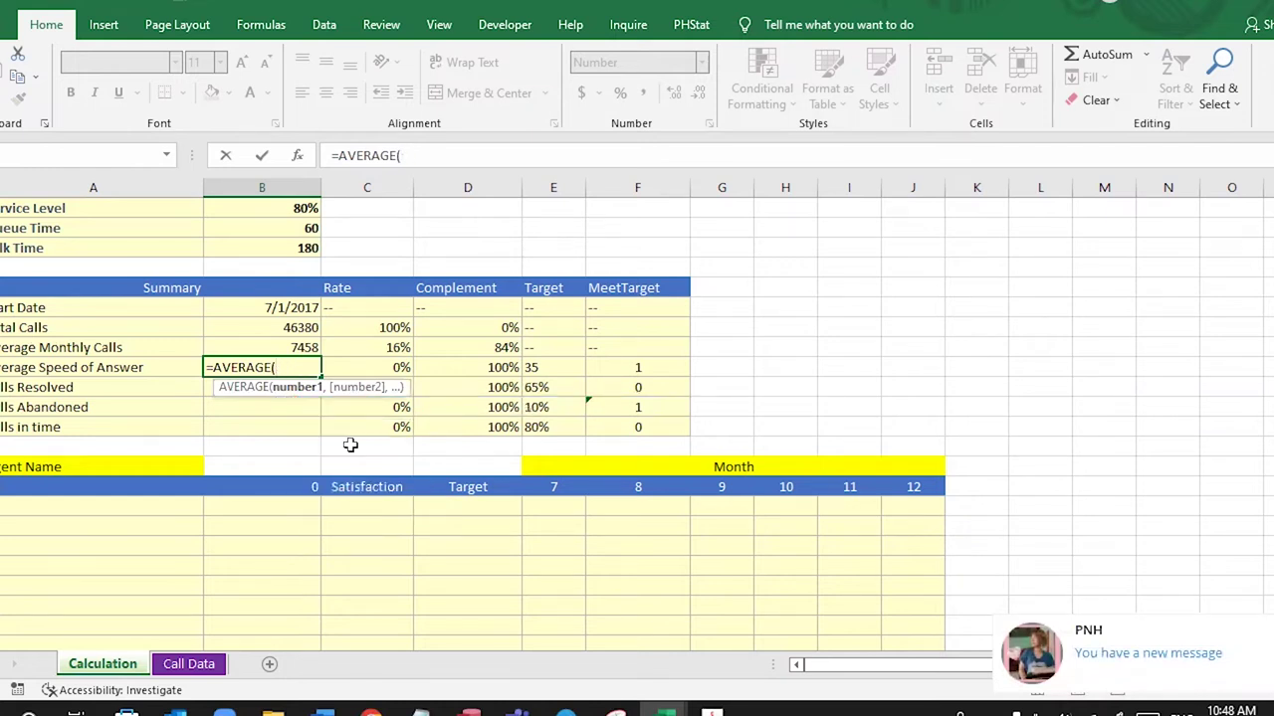
- Complete the Average Speed of Answer formula as =AVERAGE(tbl_Calls[Queue time]), enter it and reselect its cell
text(tbl)
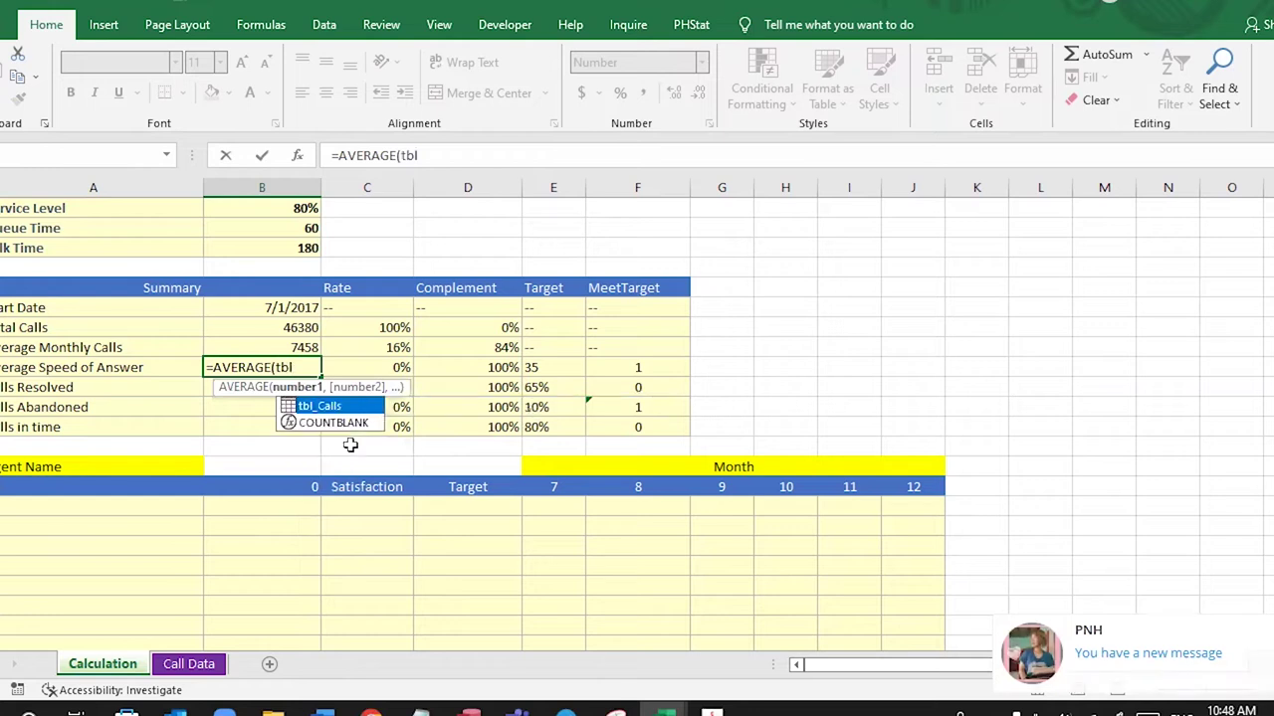
key(Tab)
text([)
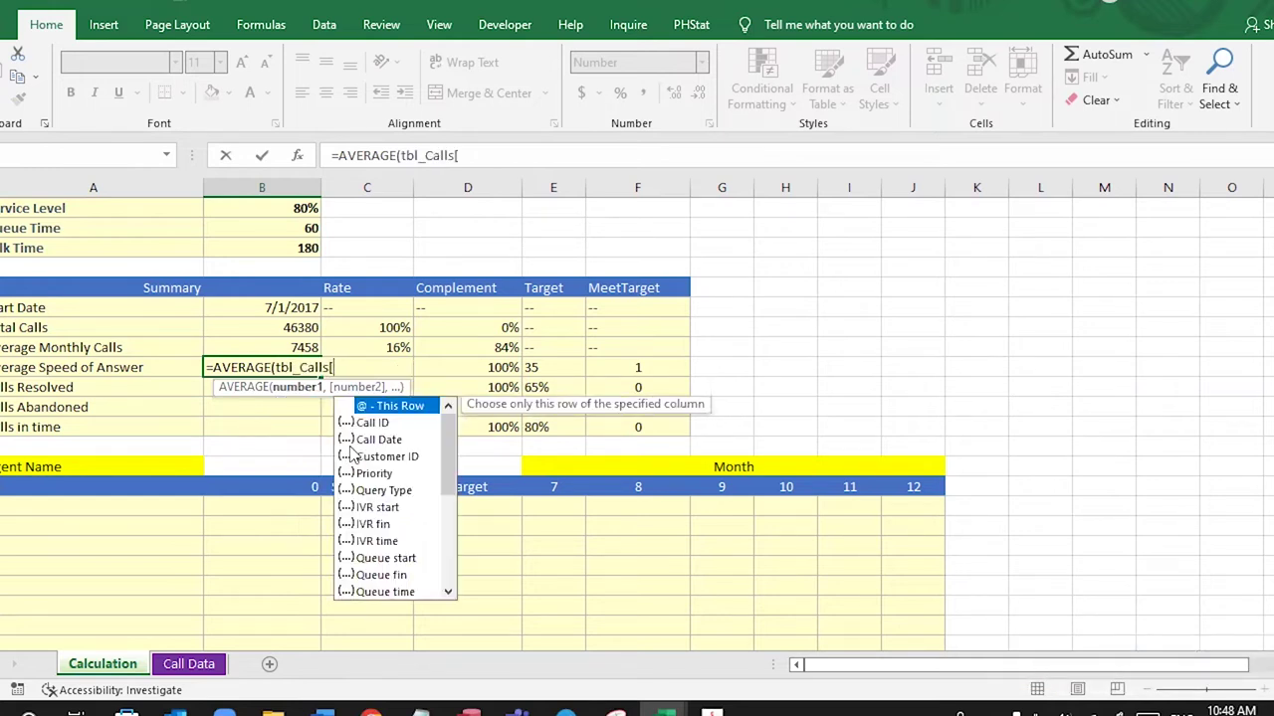
text(qu)
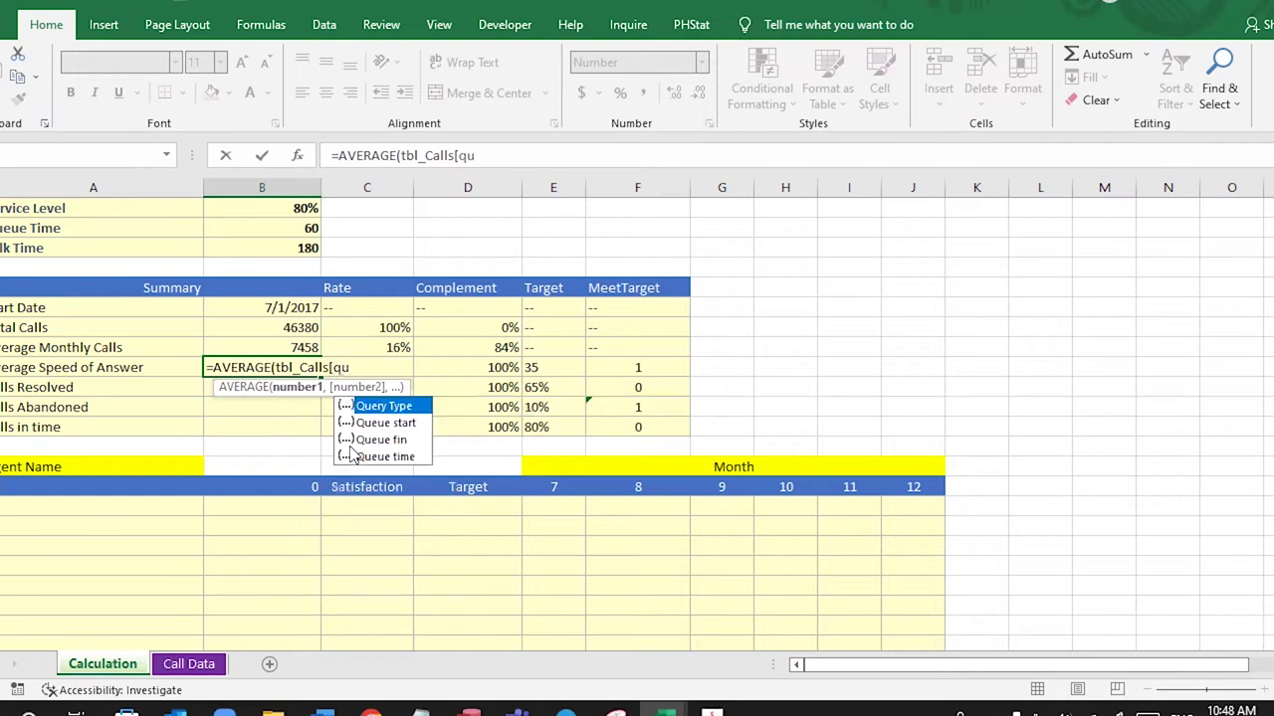
key(Down)
key(Down)
key(Down)
key(Tab)
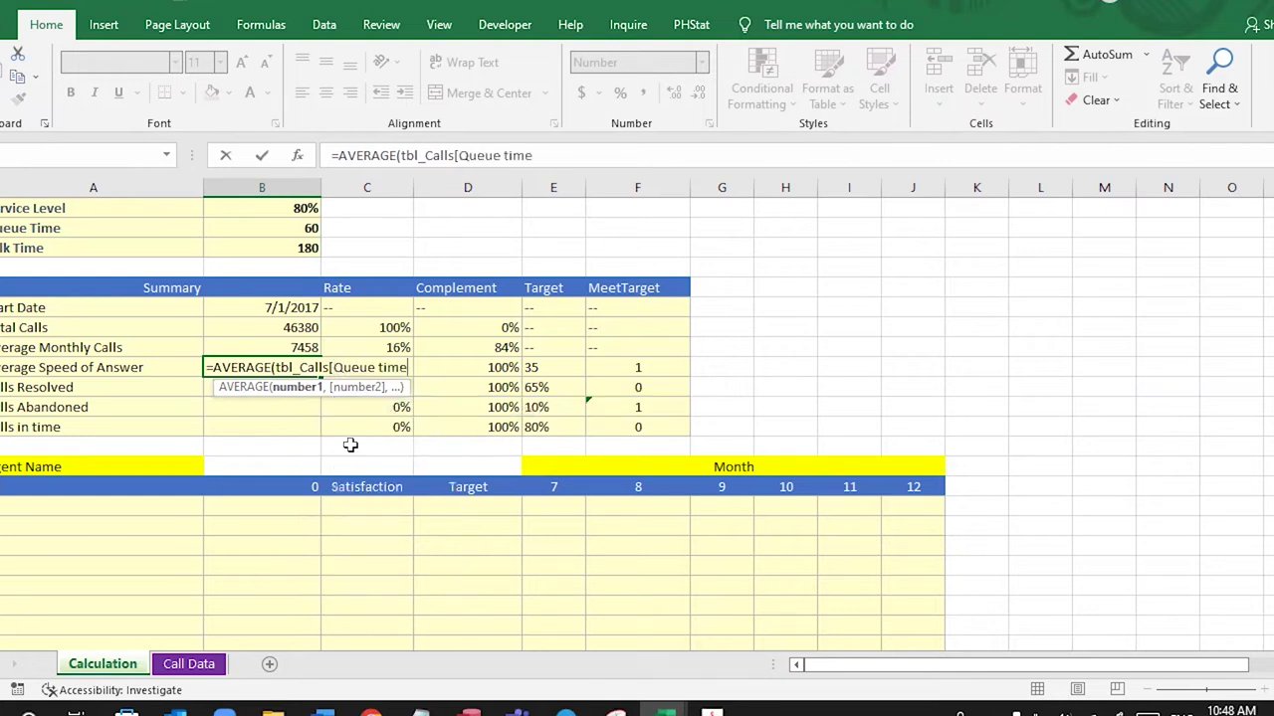
text(]))
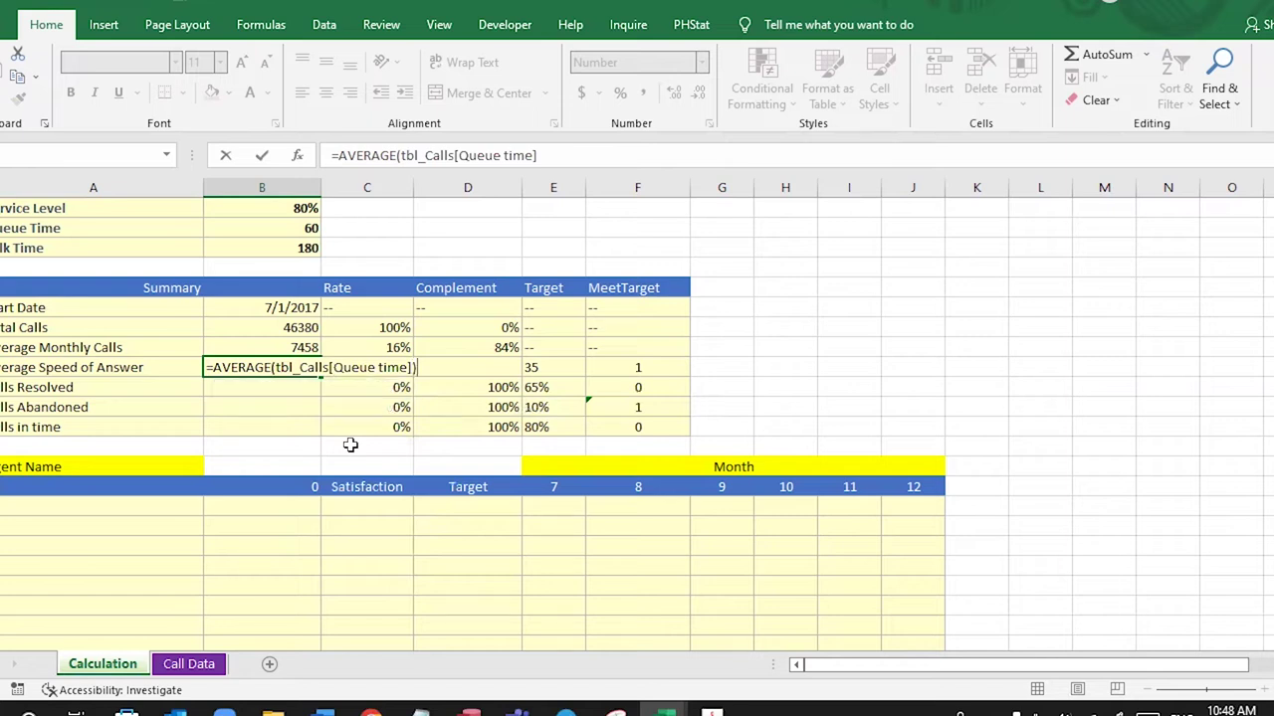
key(Return)
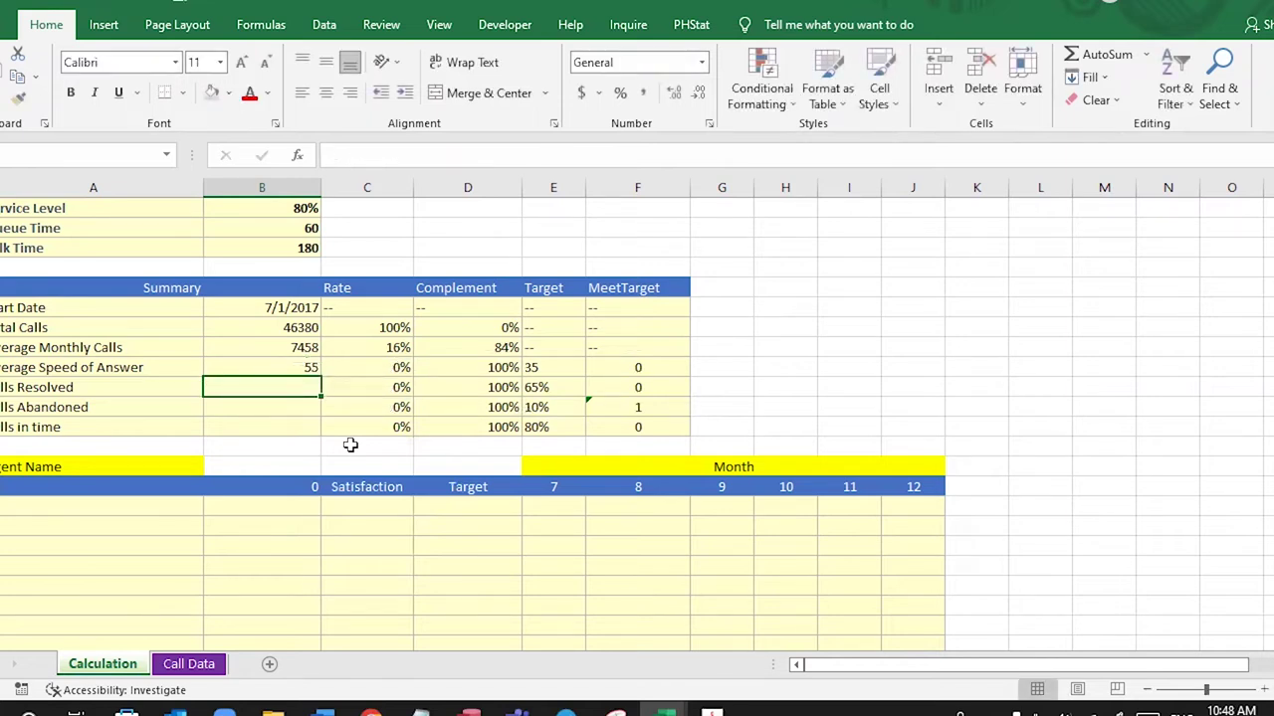
click(313, 367)
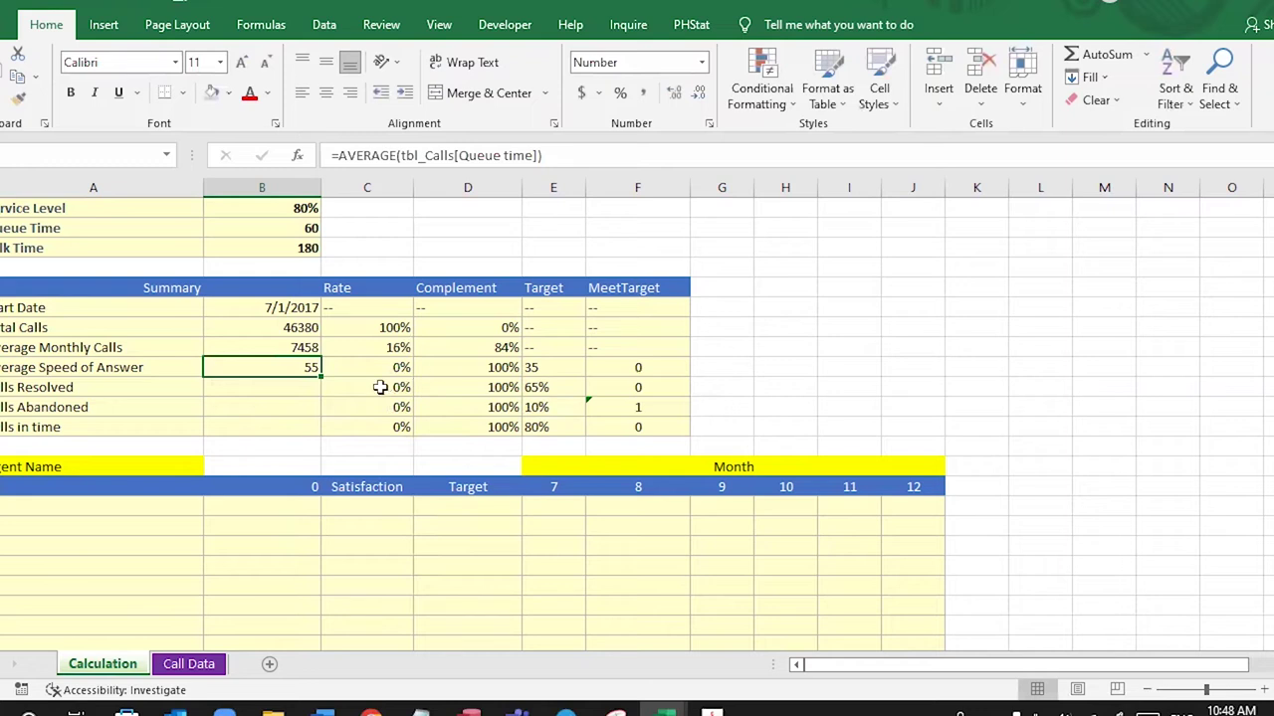
- Select the empty Calls Resolved cell, and give the Call Data table's Resolved column the same light blue fill as Queue time
click(268, 390)
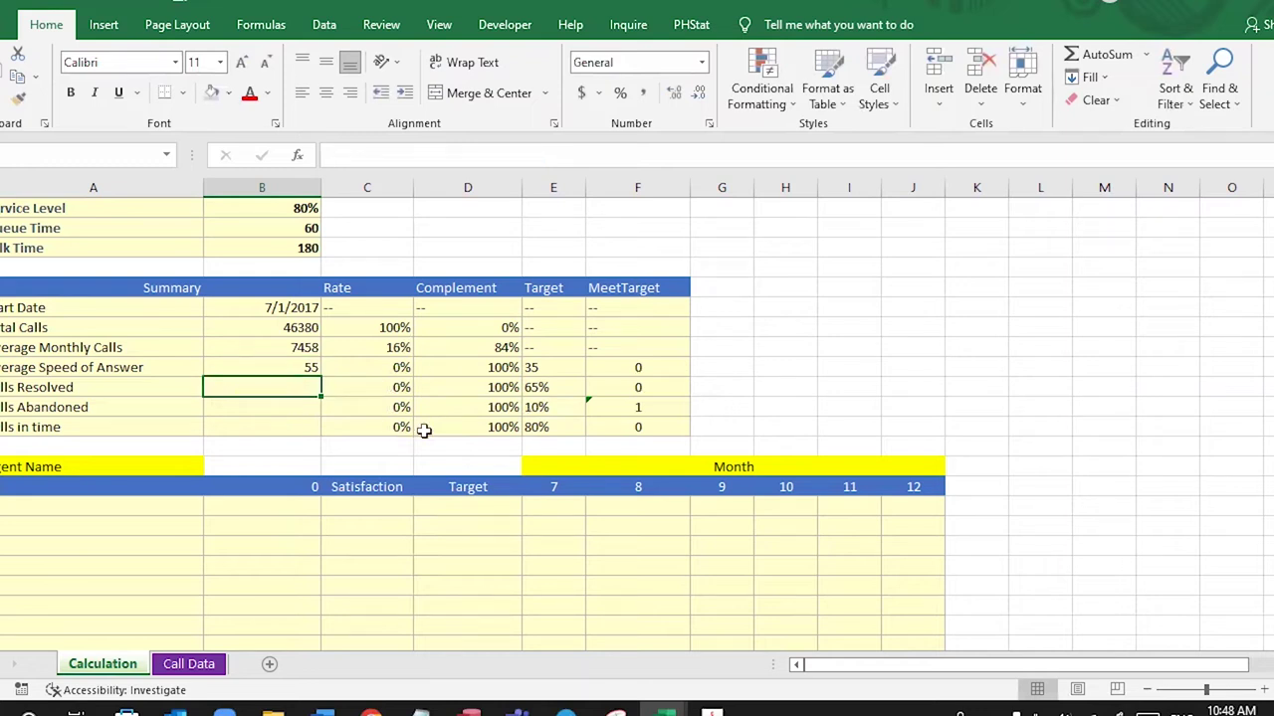
click(189, 664)
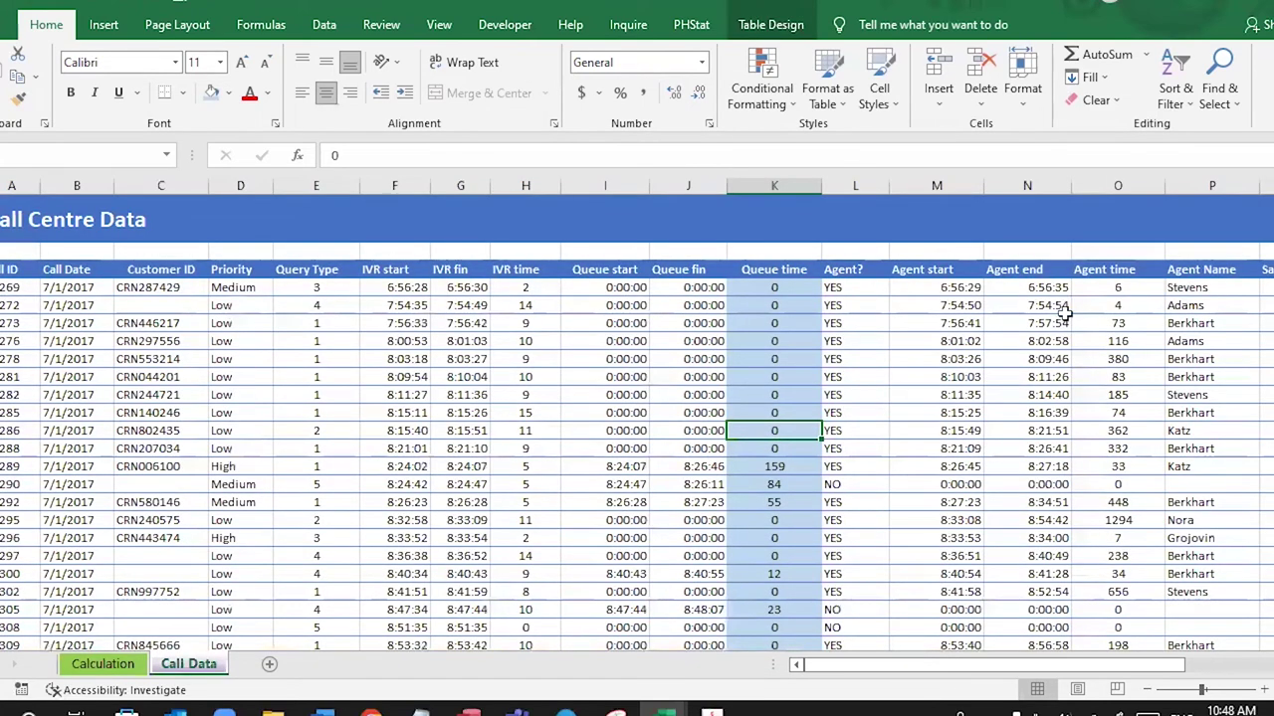
drag(1035, 669, 1129, 673)
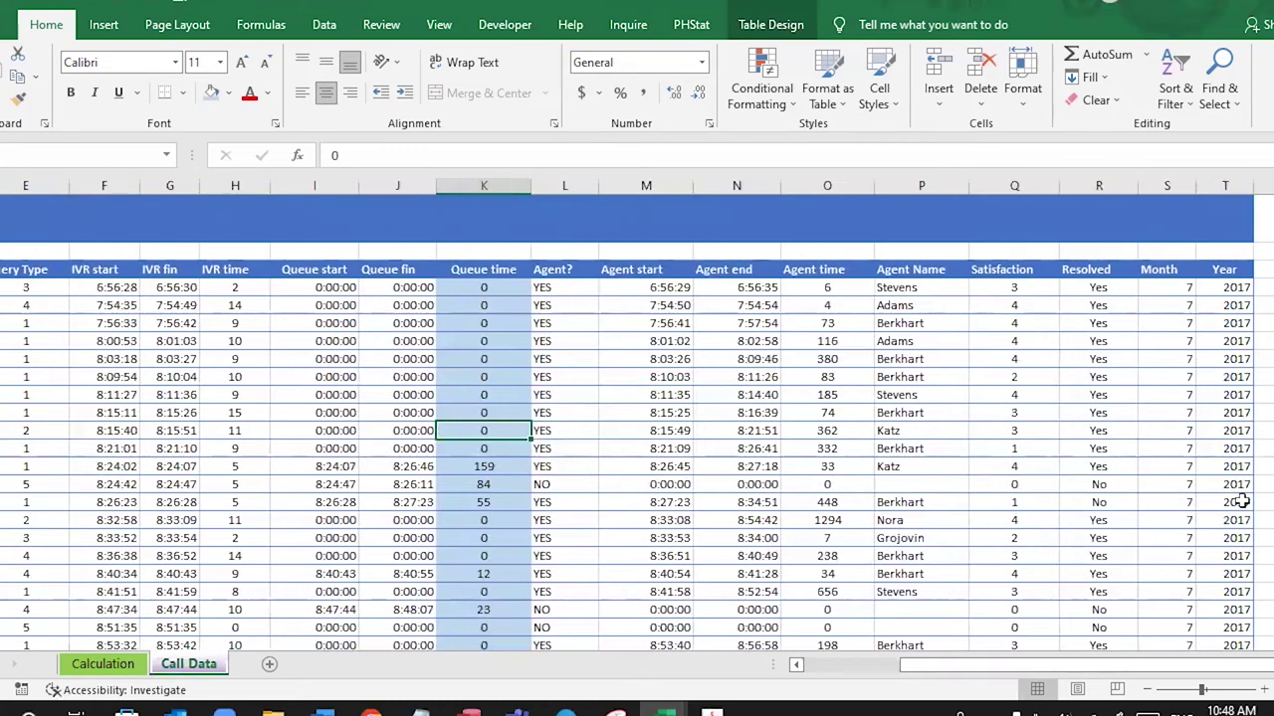
click(1095, 266)
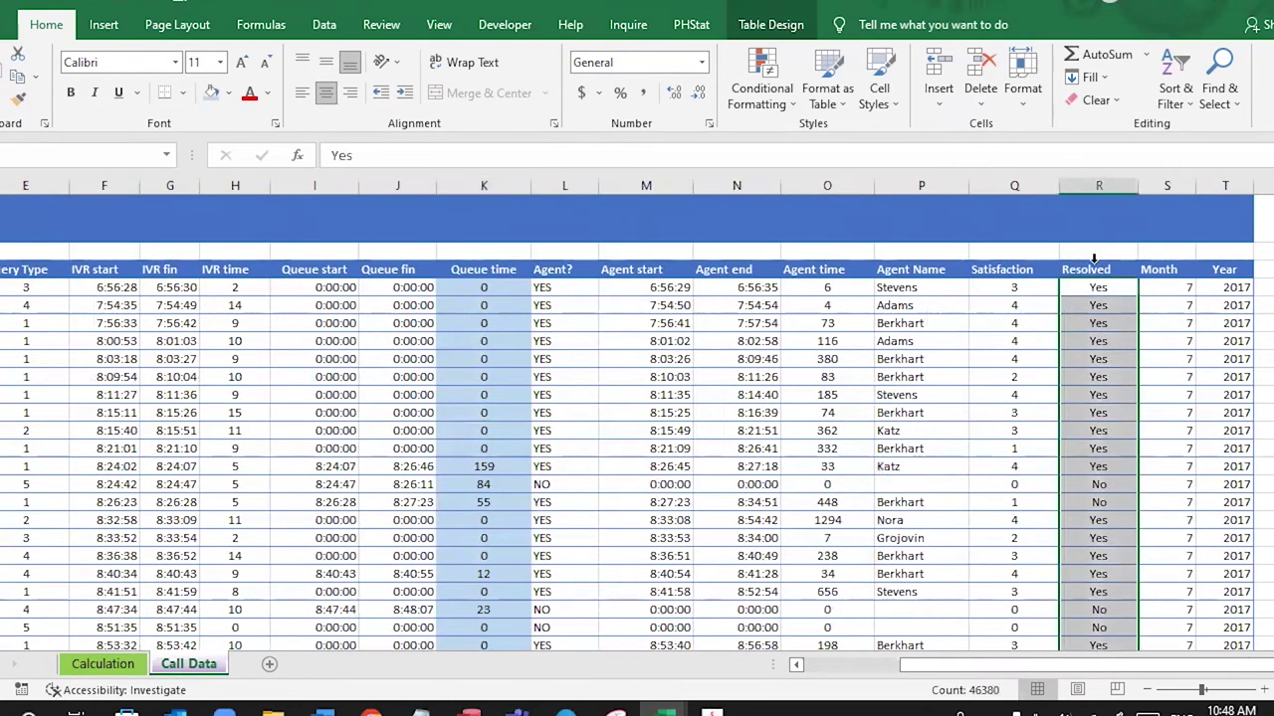
click(215, 93)
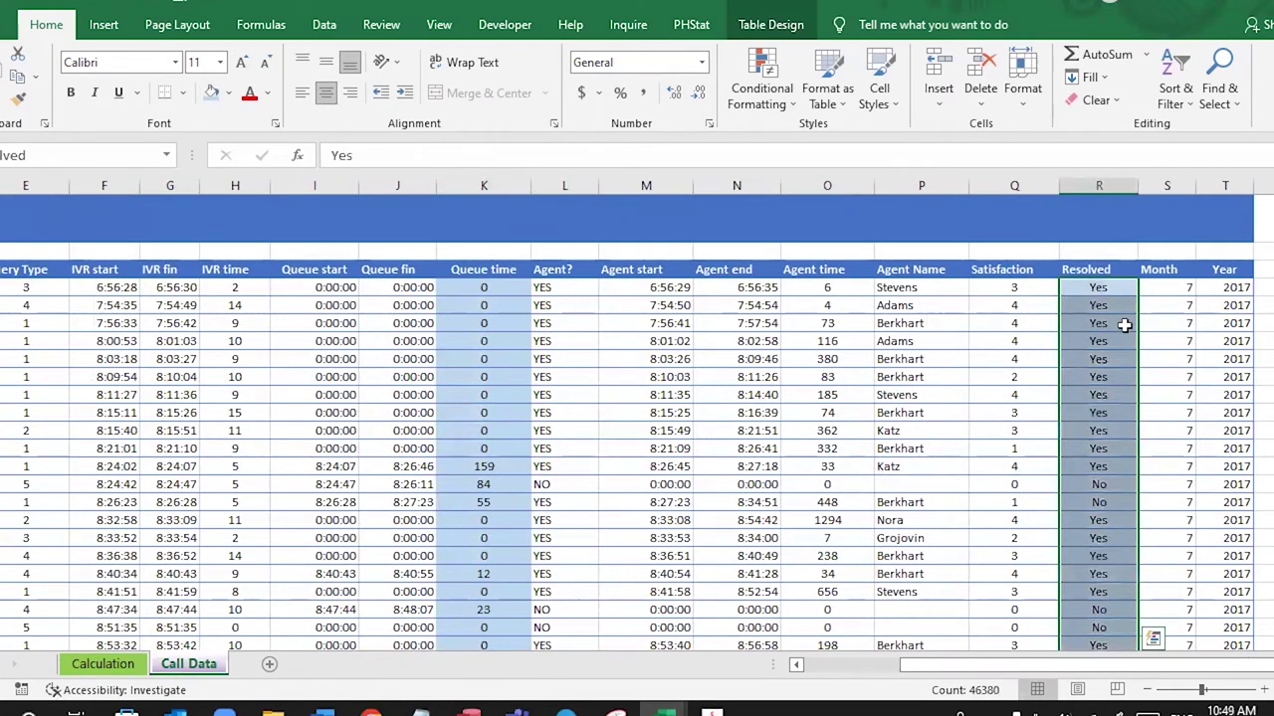
- Examine the Resolved column on the Call Data sheet, comparing its Yes and No entries
click(1114, 448)
click(1104, 486)
drag(1114, 511, 1118, 543)
click(1116, 480)
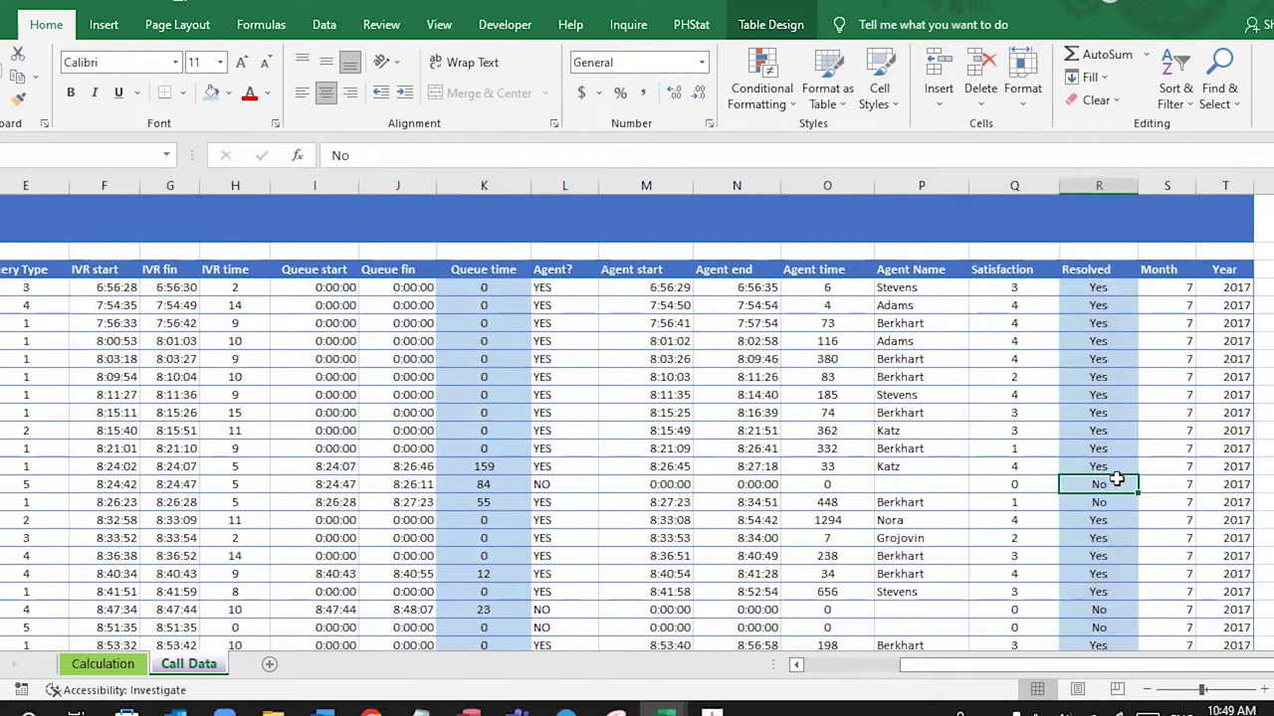
click(1116, 433)
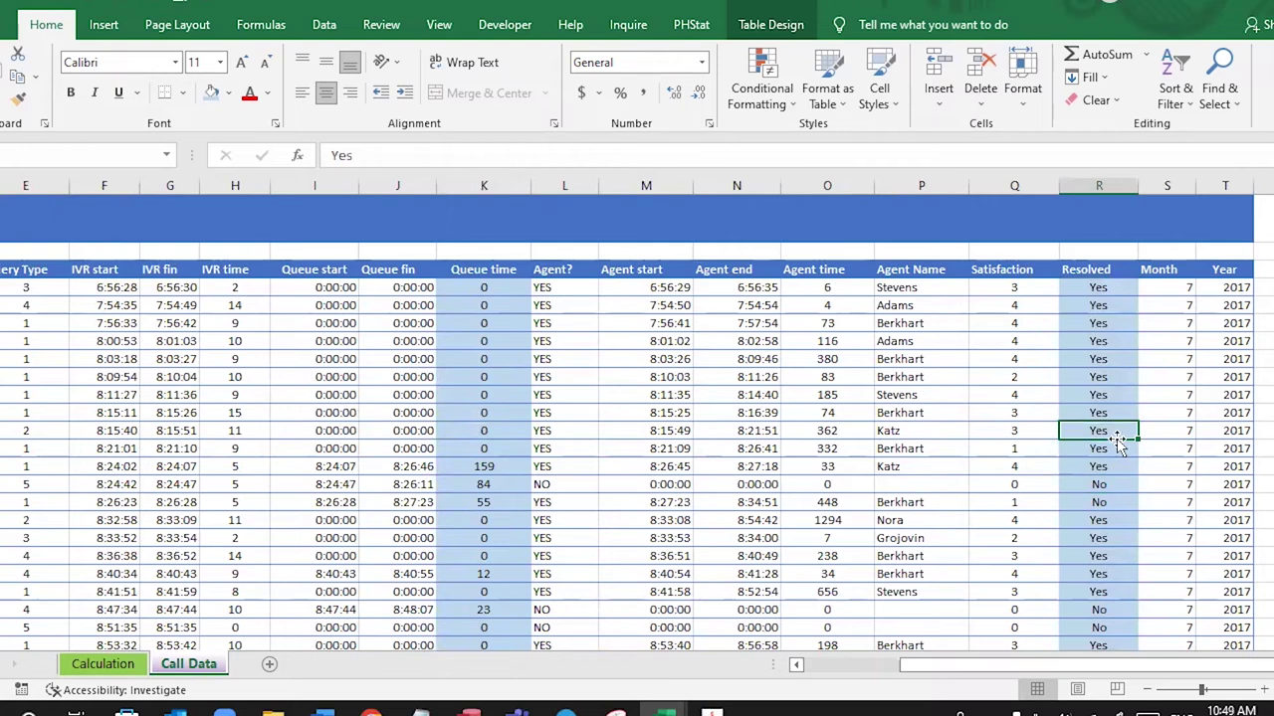
drag(1116, 486, 1114, 503)
click(1115, 503)
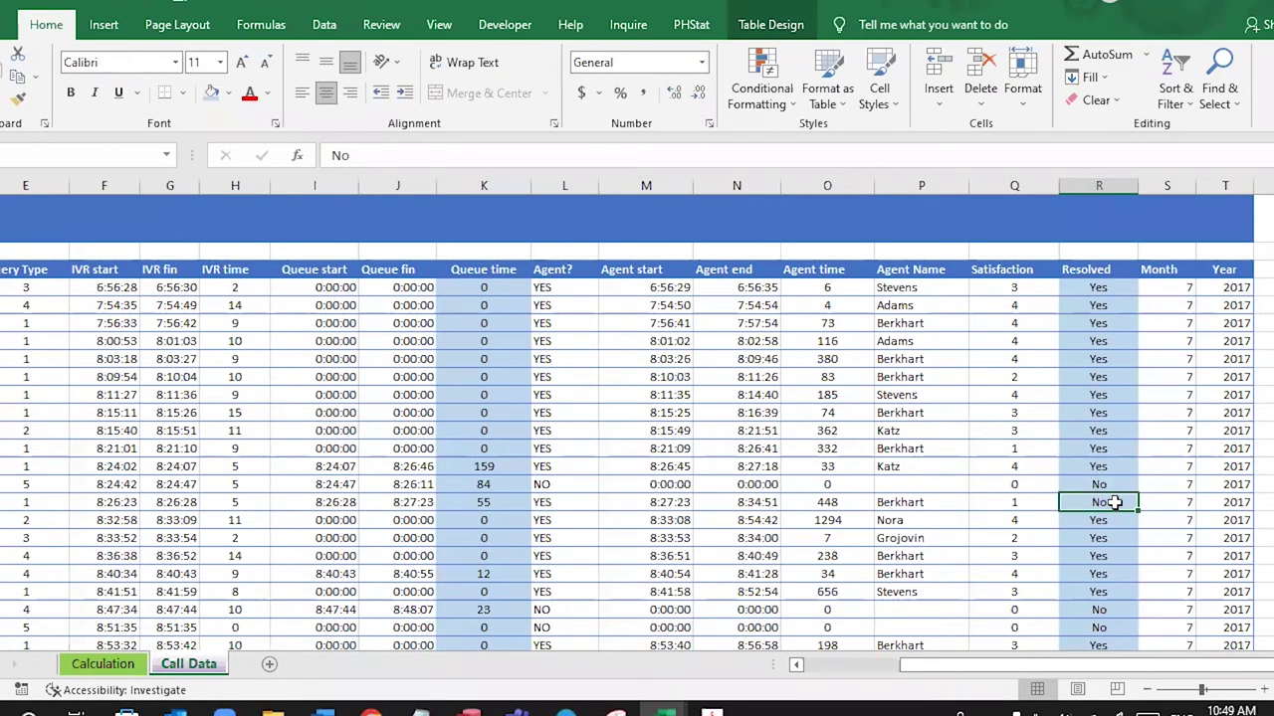
click(1103, 286)
drag(1102, 286, 1102, 478)
click(1102, 393)
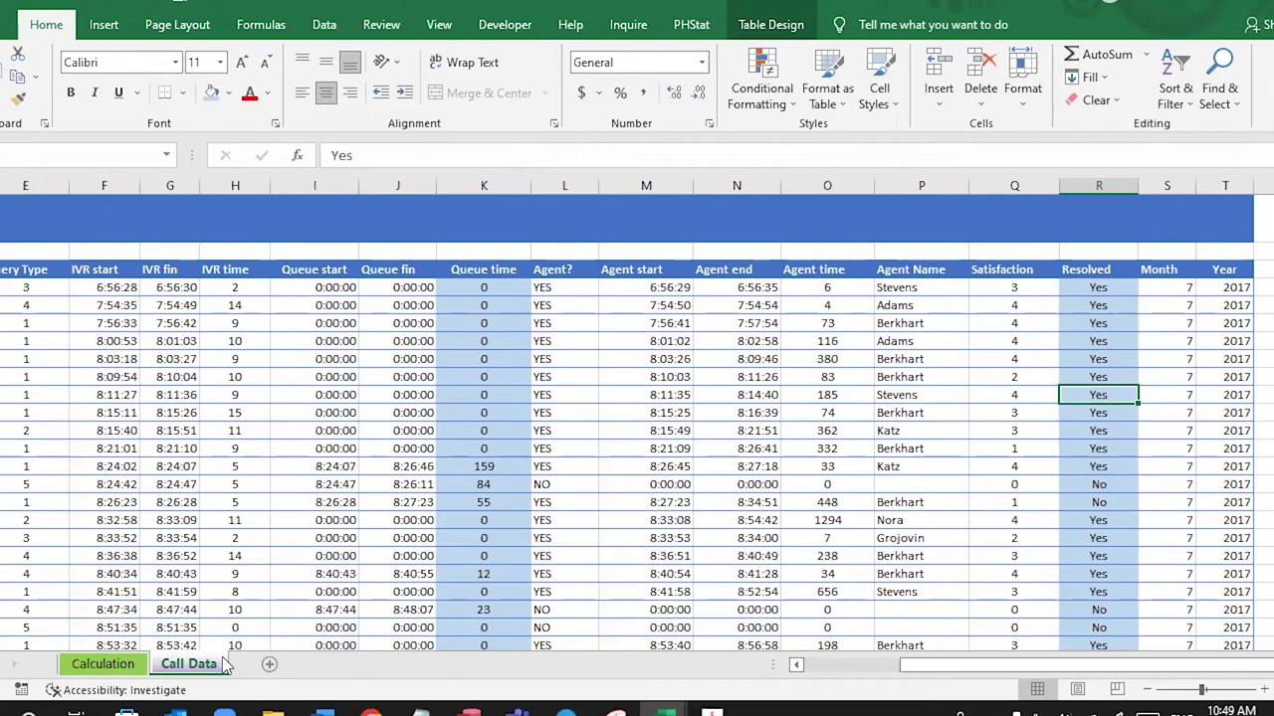
- Start the Calls Resolved formula on the Calculation sheet with COUNTIFS, using the Resolved column of tbl_Calls as its criteria range
click(102, 663)
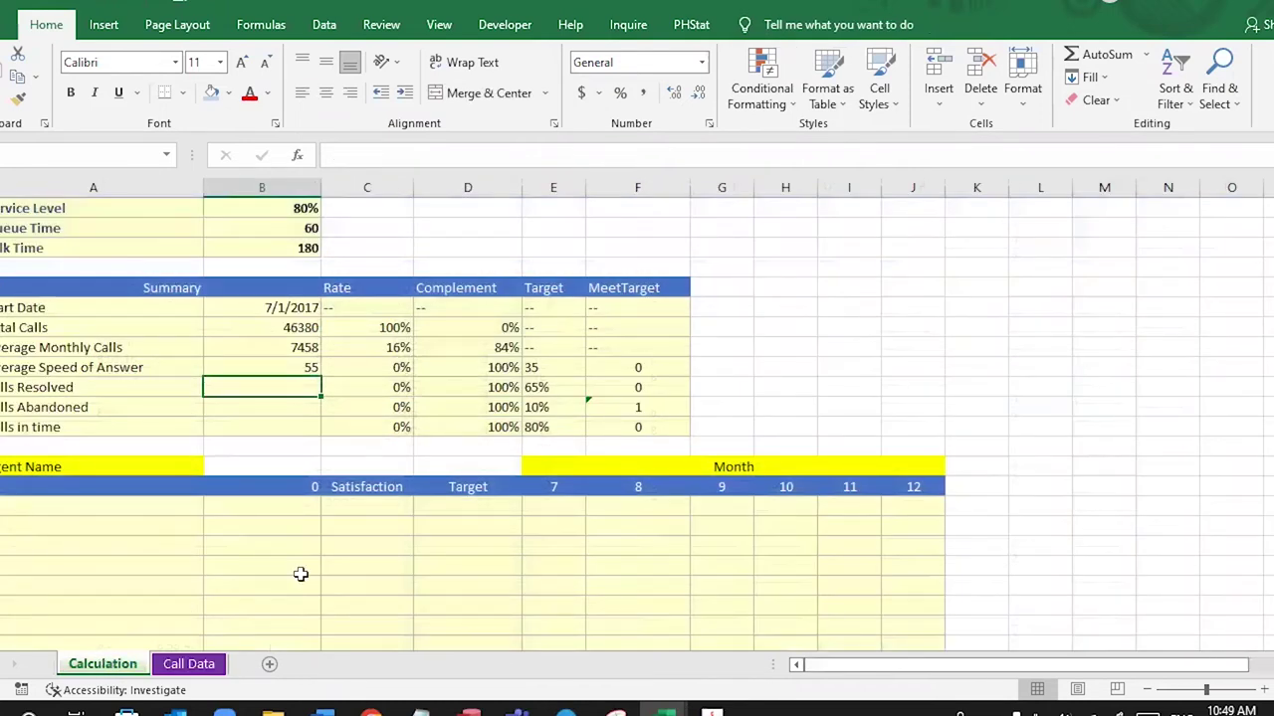
text(=co)
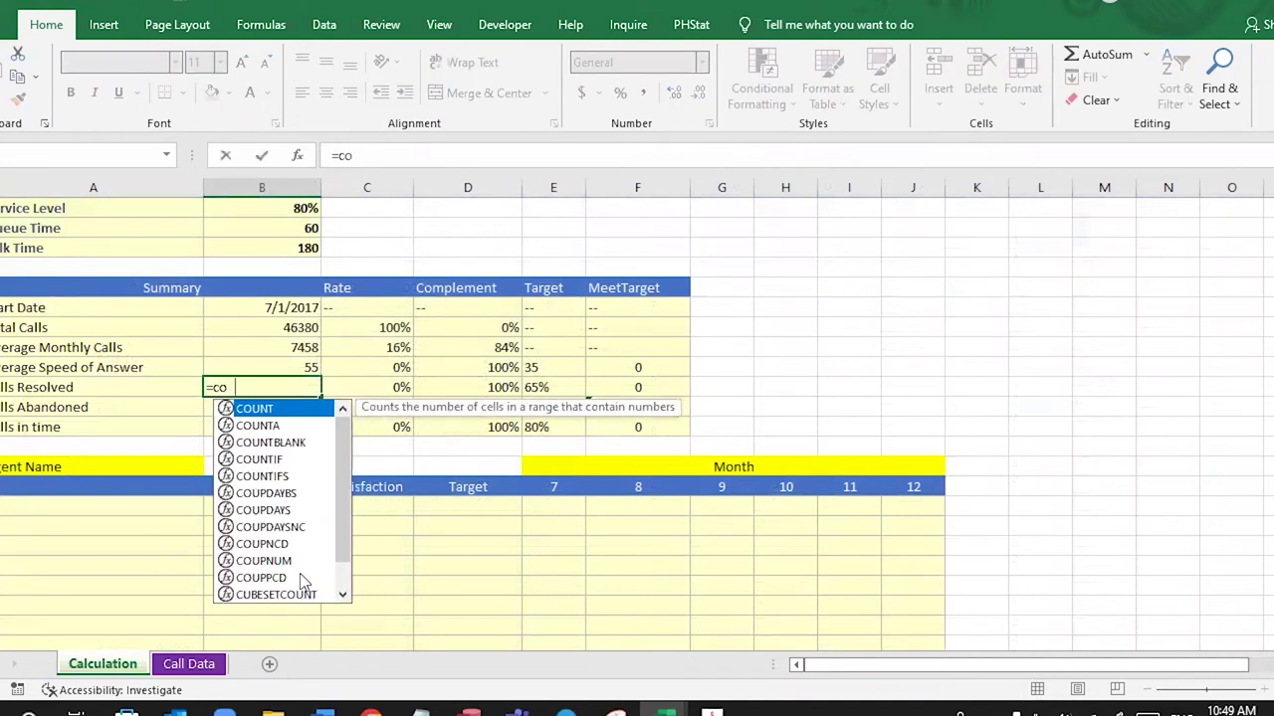
text(untifs)
key(Tab)
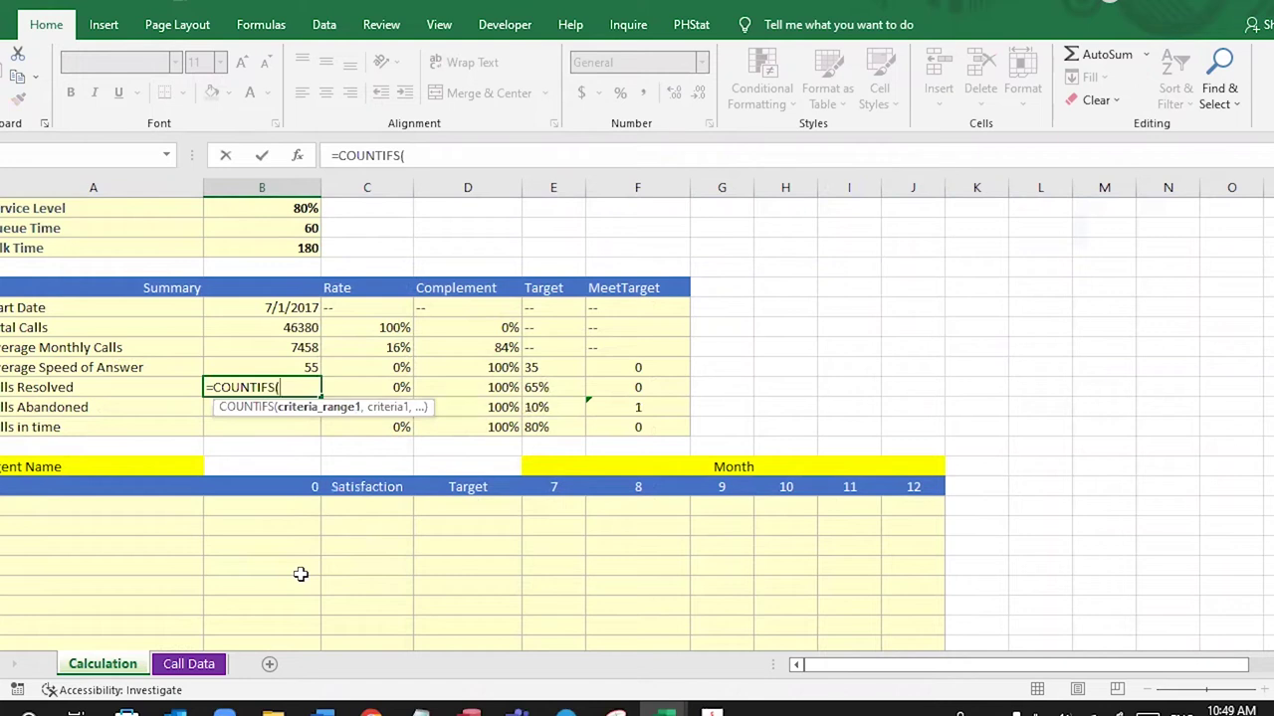
text(tb)
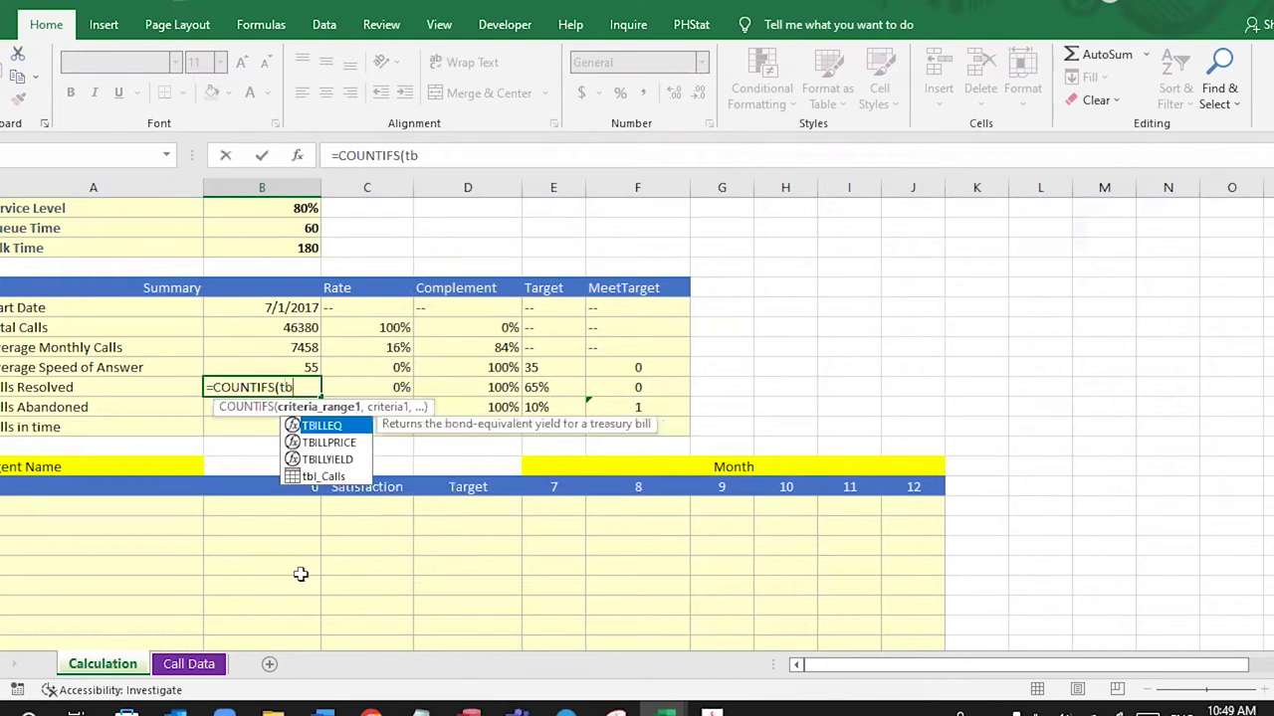
text(l_)
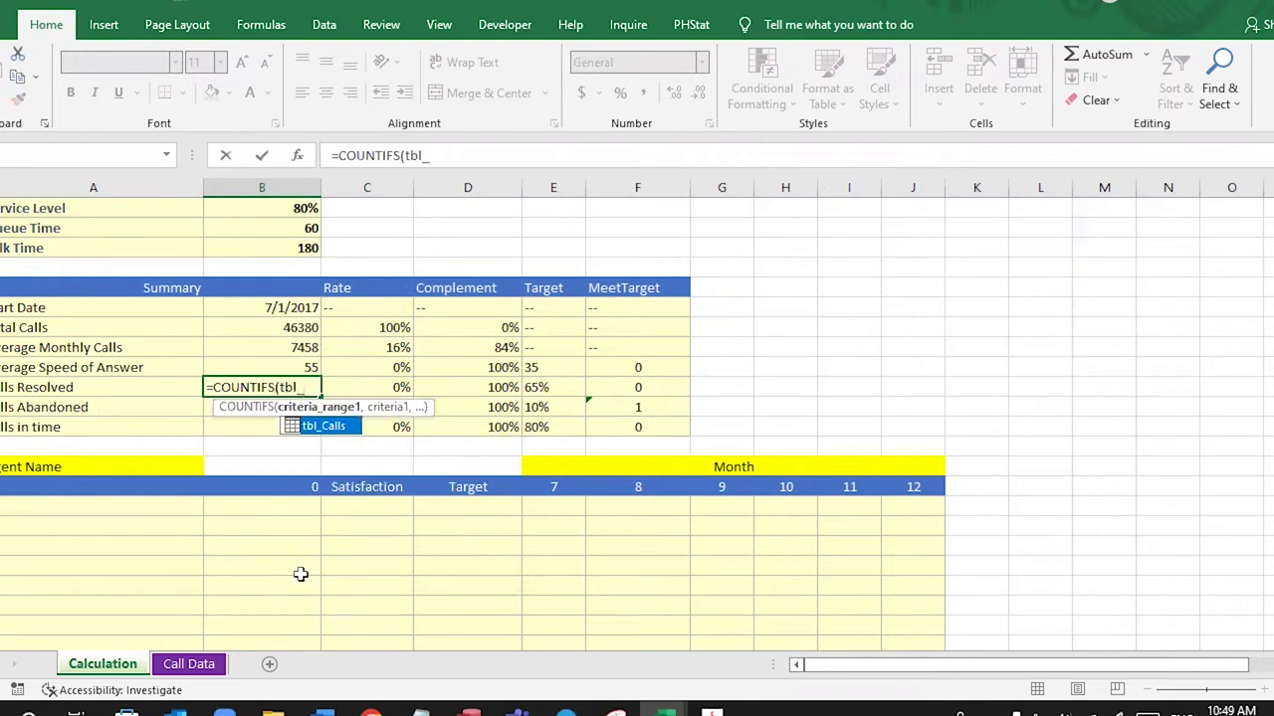
key(Tab)
text([)
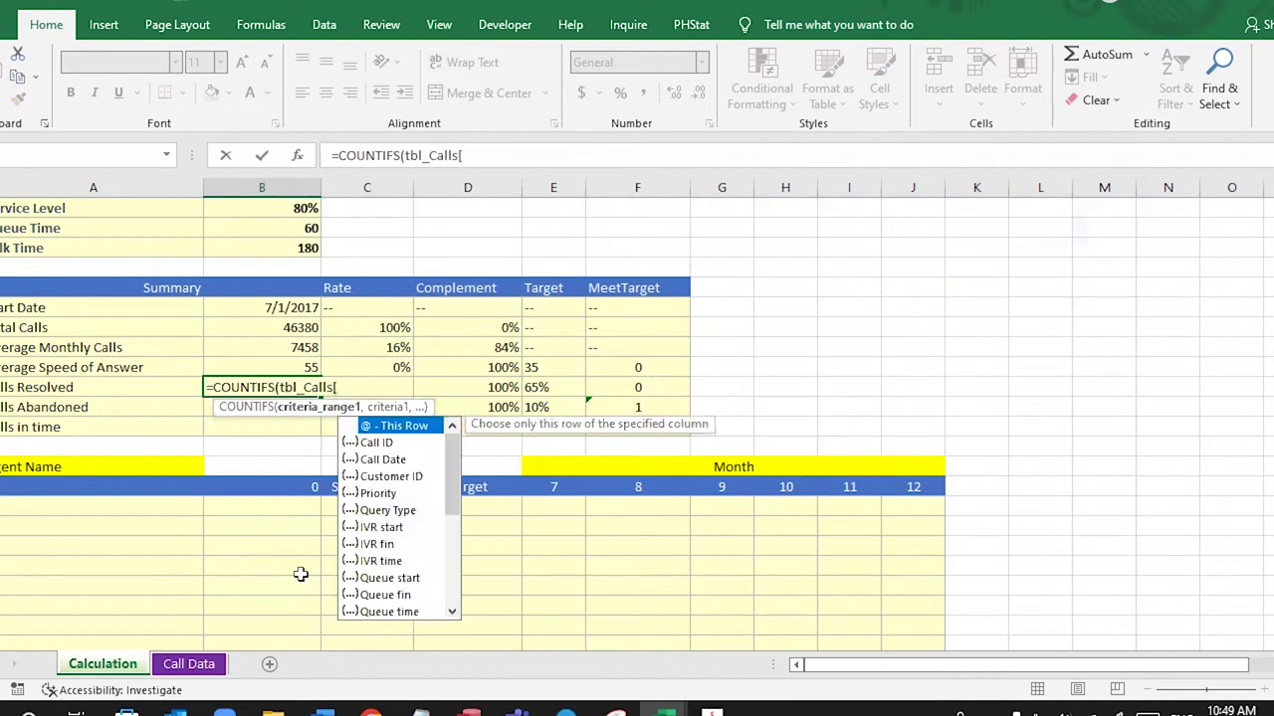
text(re)
key(Tab)
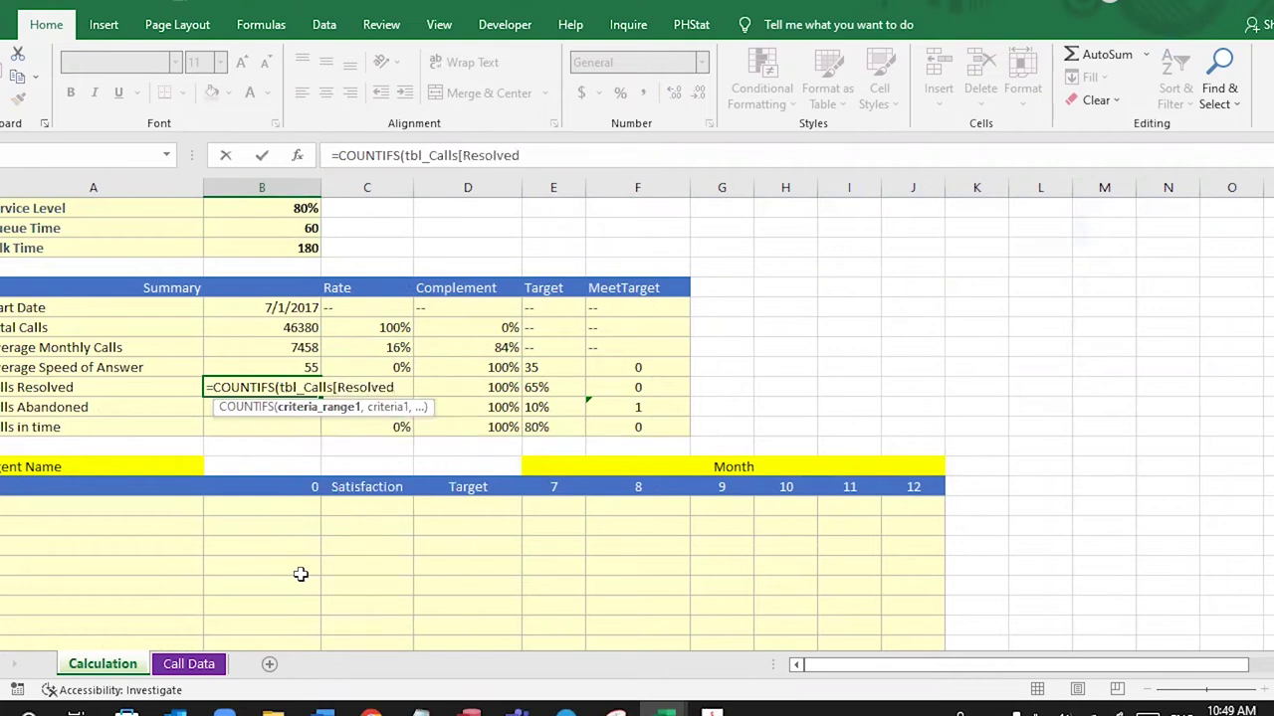
- Complete the Calls Resolved formula as =COUNTIFS(tbl_Calls[Resolved],"yes"), enter it and reselect its cell
text(],"yes)
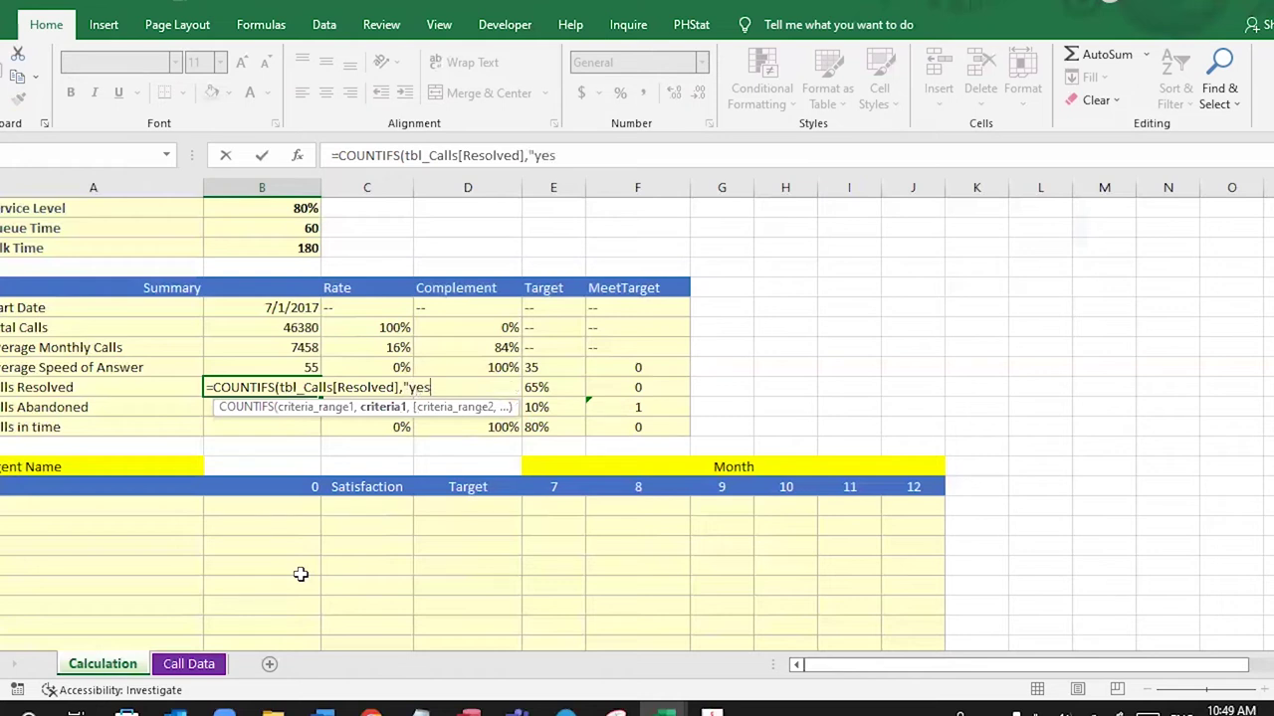
text("))
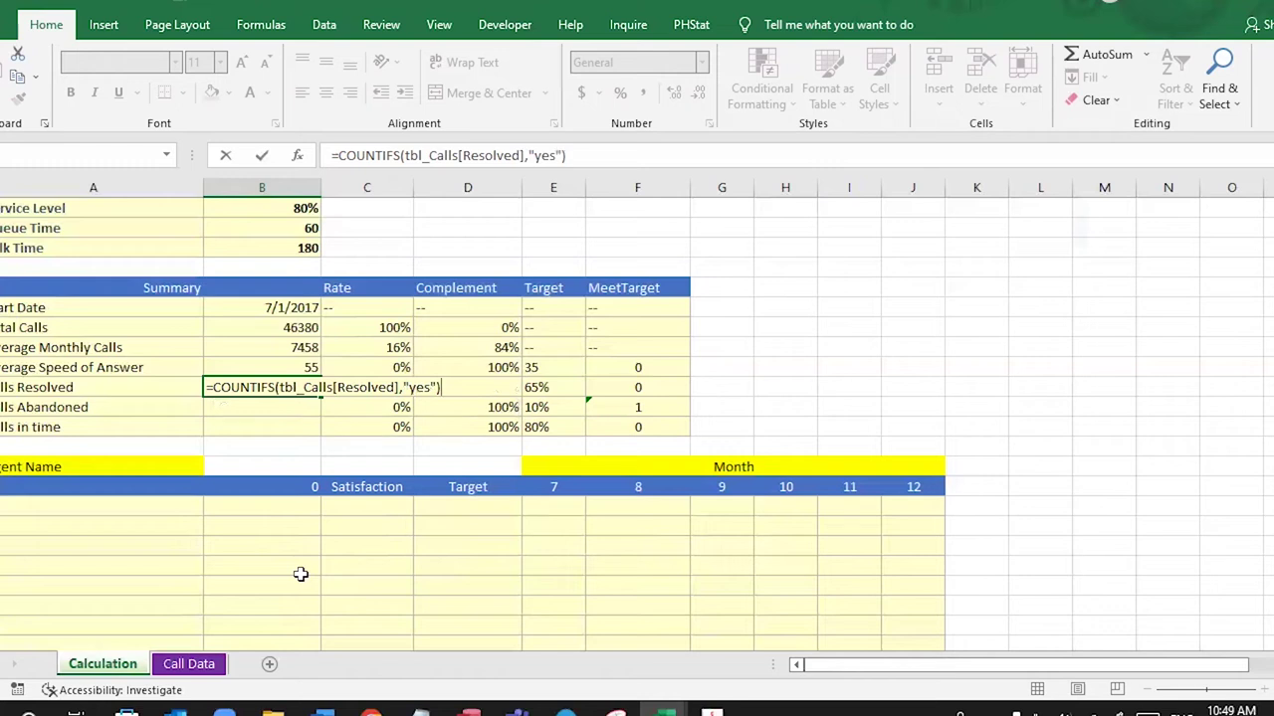
key(Return)
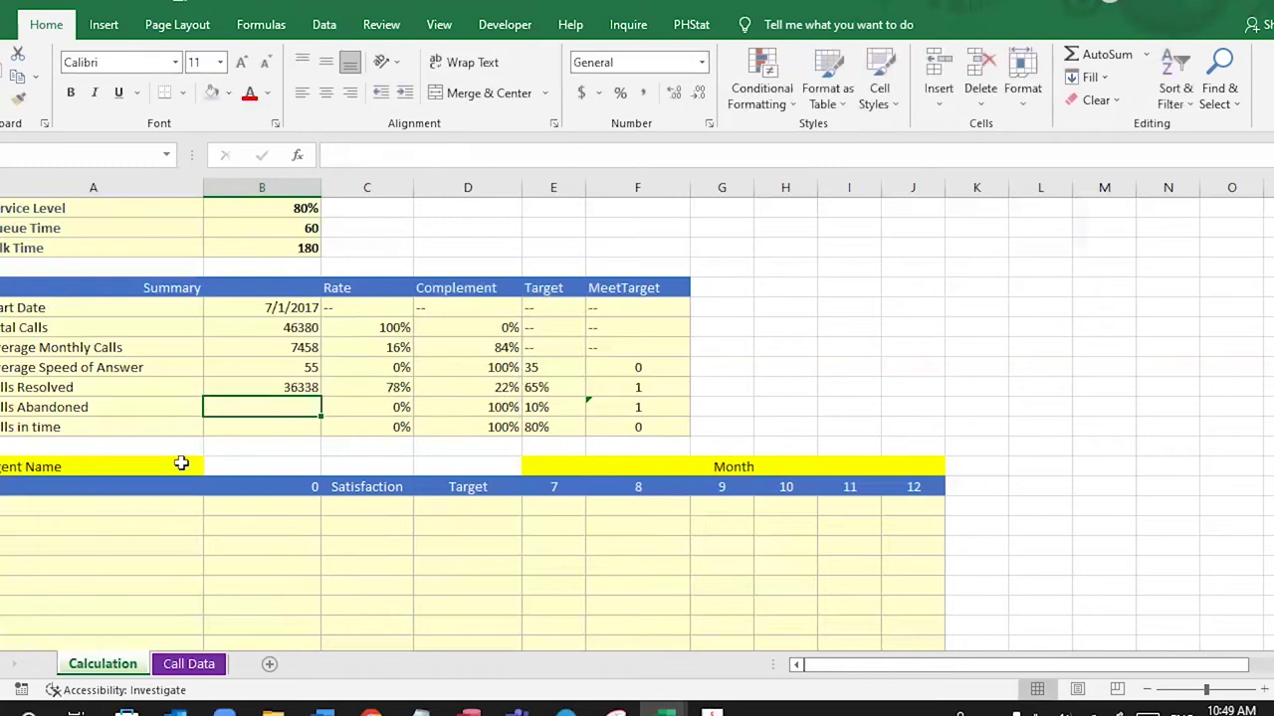
click(282, 384)
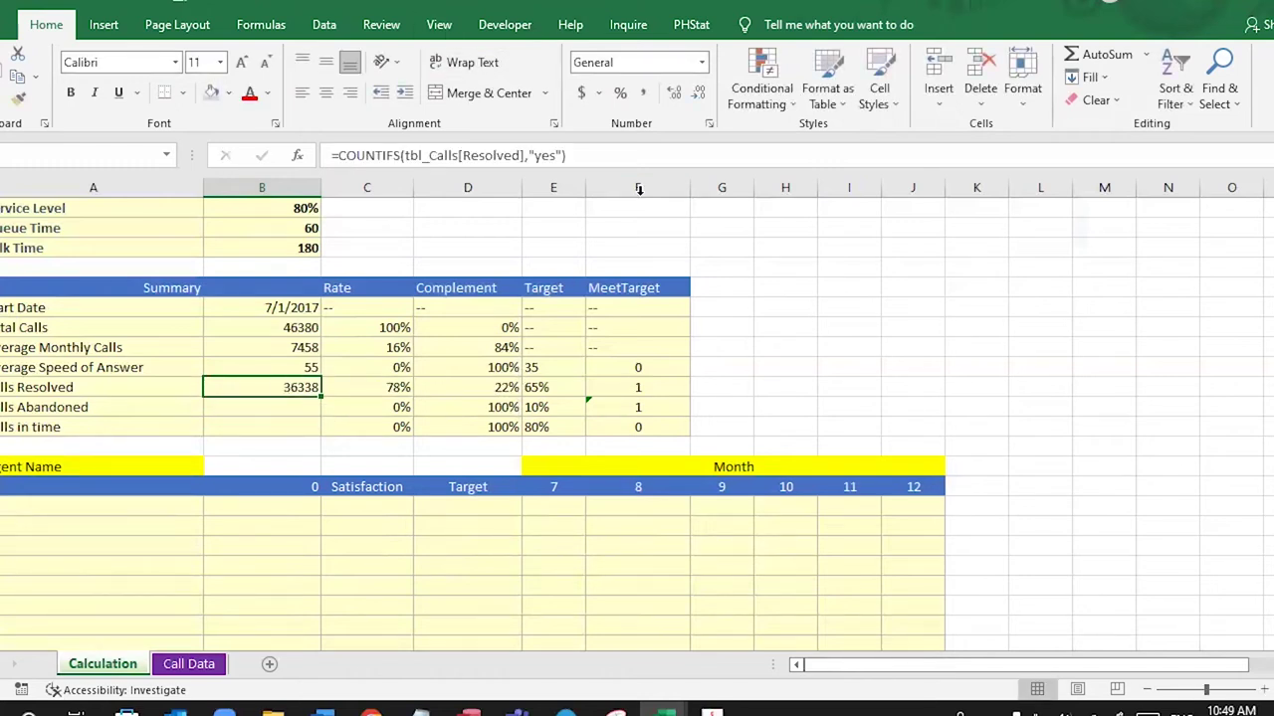
click(637, 188)
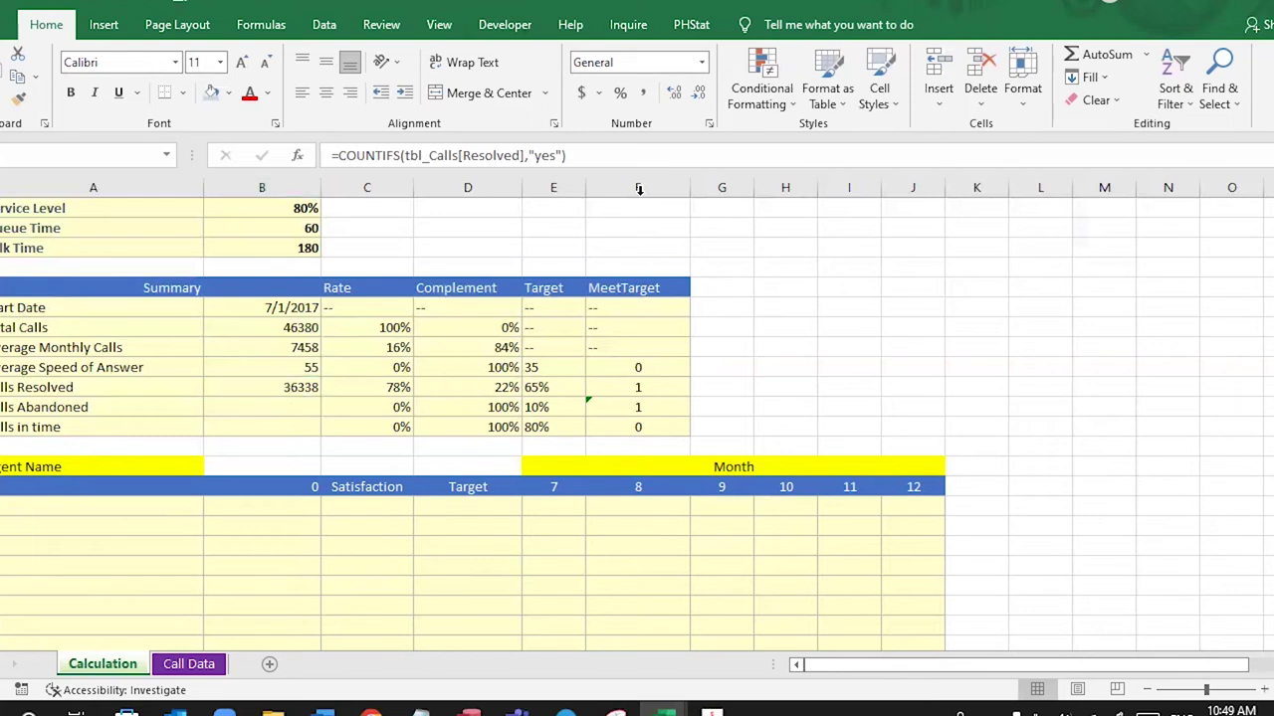
click(315, 391)
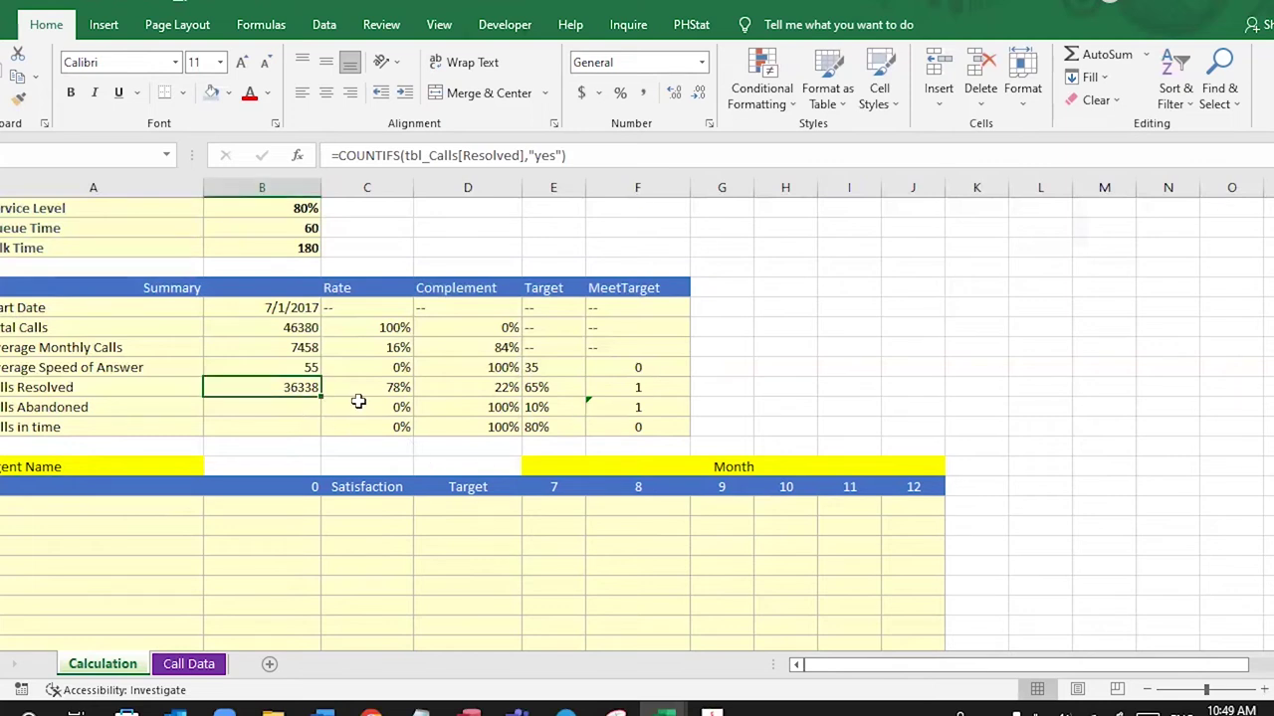
- Select the empty Calls Abandoned cell, then compare the blank Agent Name entries with their Agent time values on the Call Data sheet
click(313, 405)
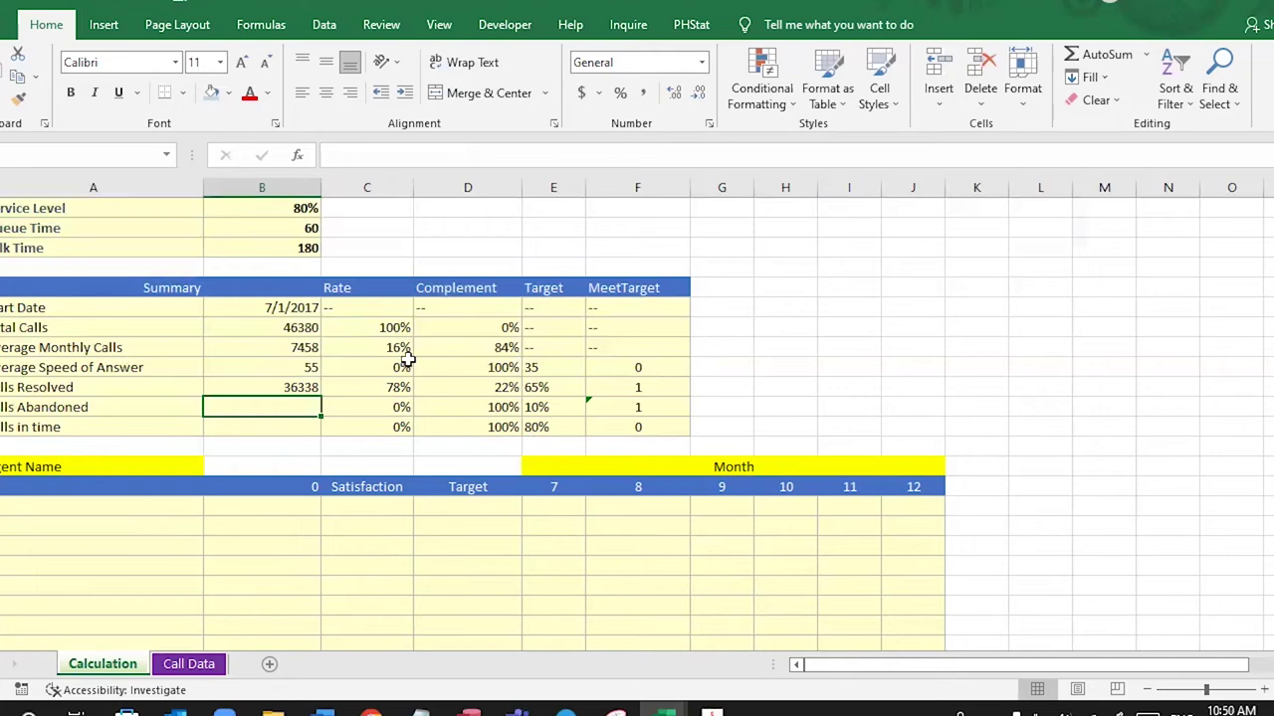
click(189, 664)
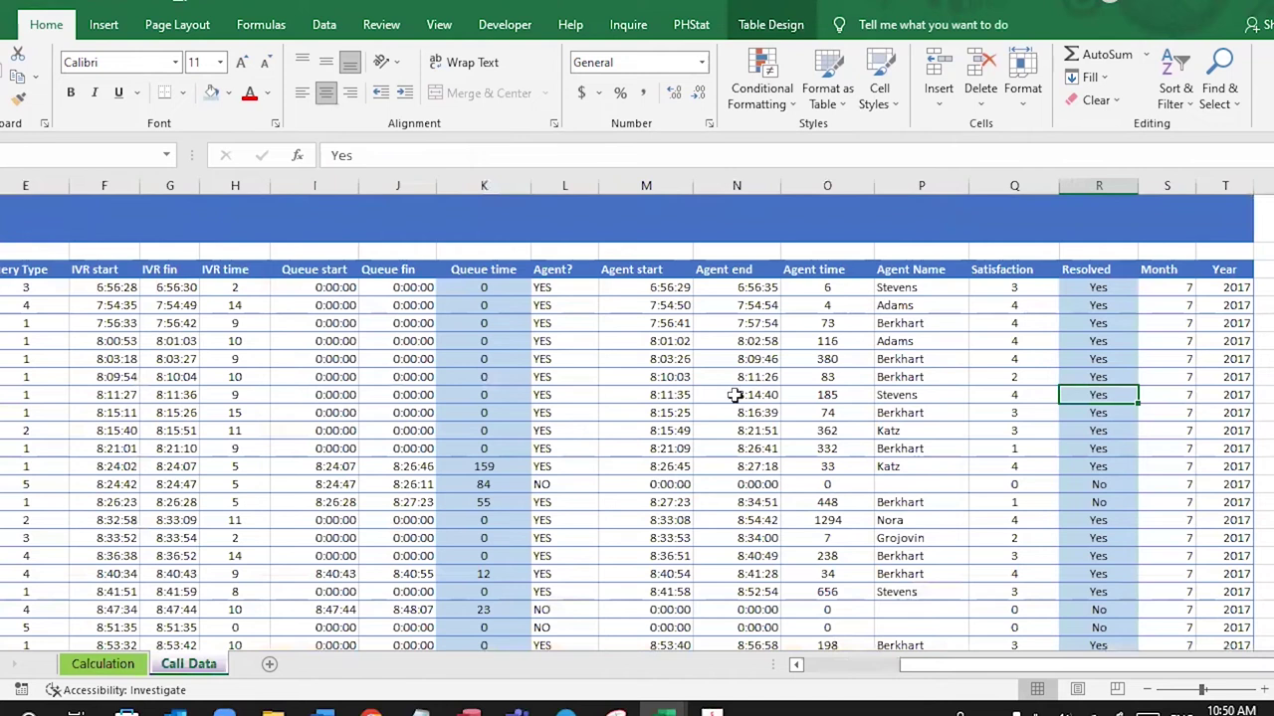
click(908, 482)
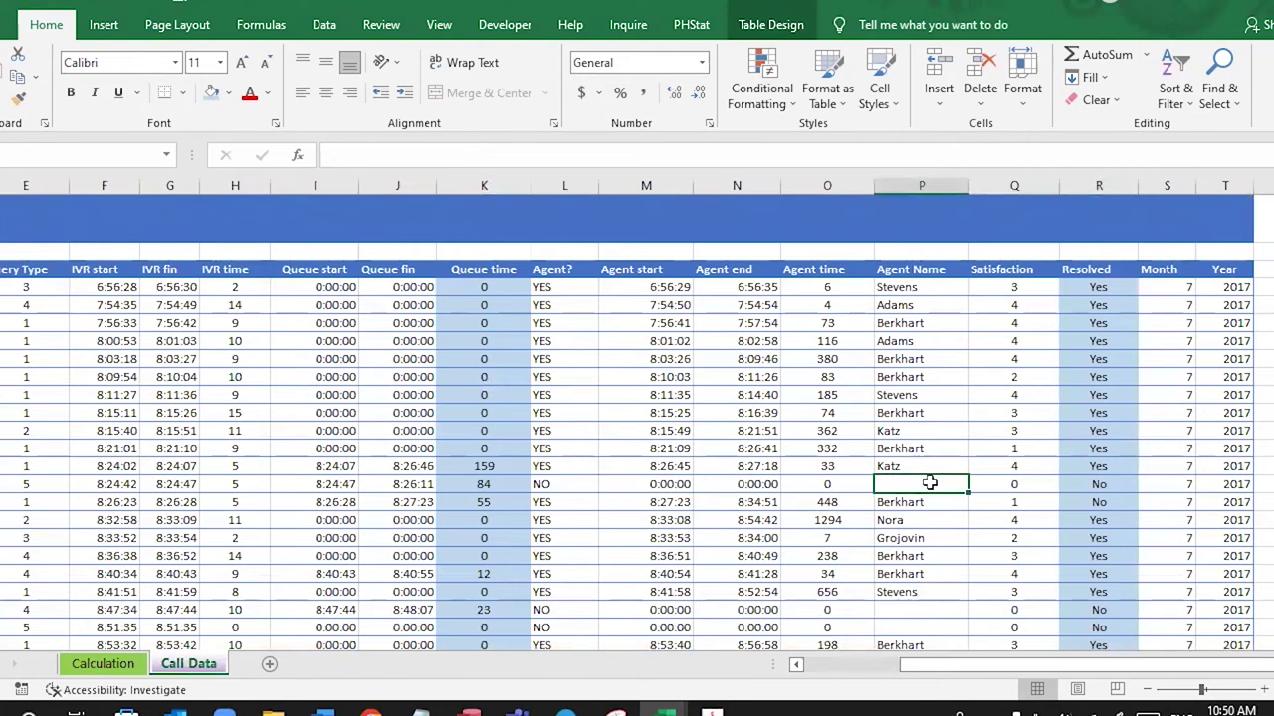
drag(841, 287, 831, 537)
click(842, 484)
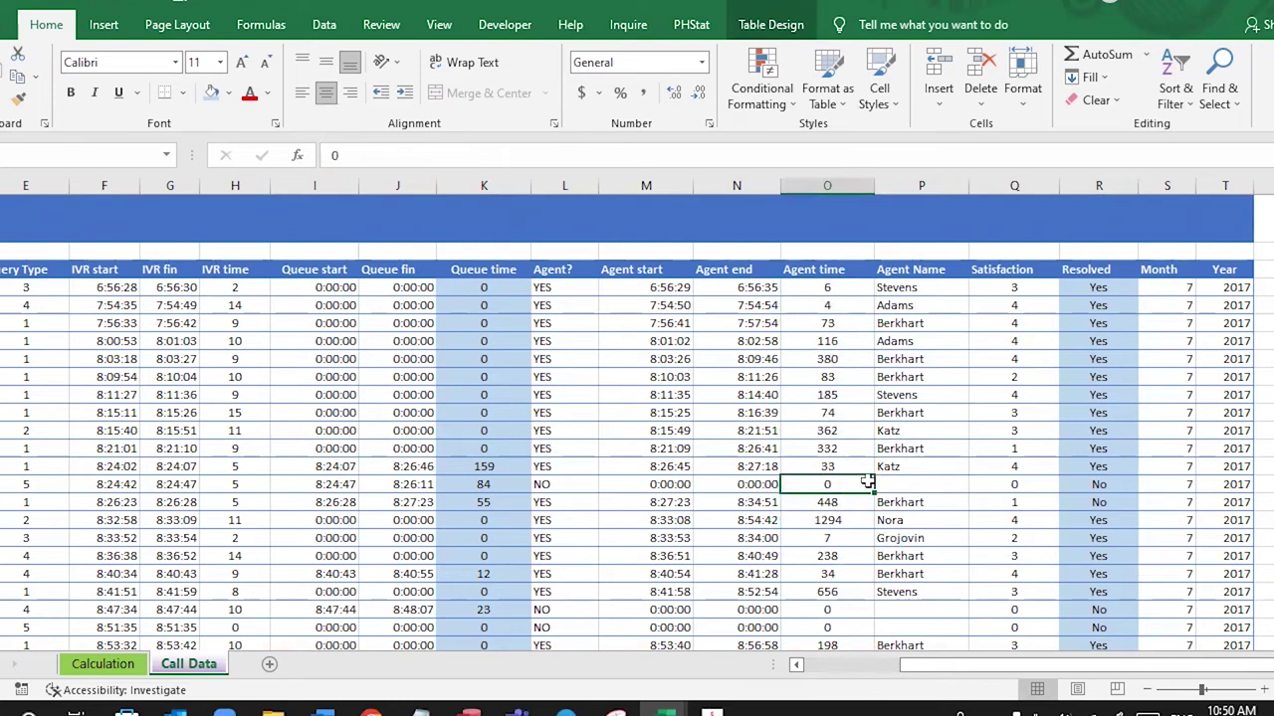
key(Right)
key(Up)
click(834, 484)
key(Right)
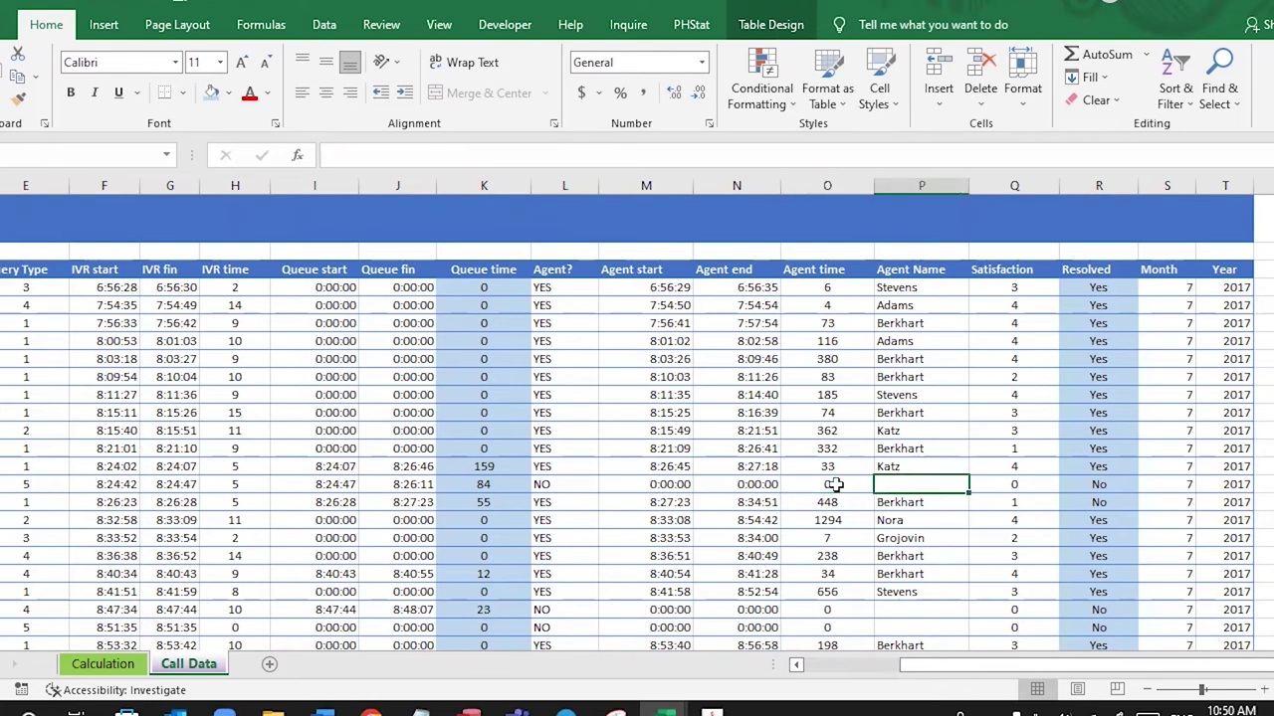
click(834, 485)
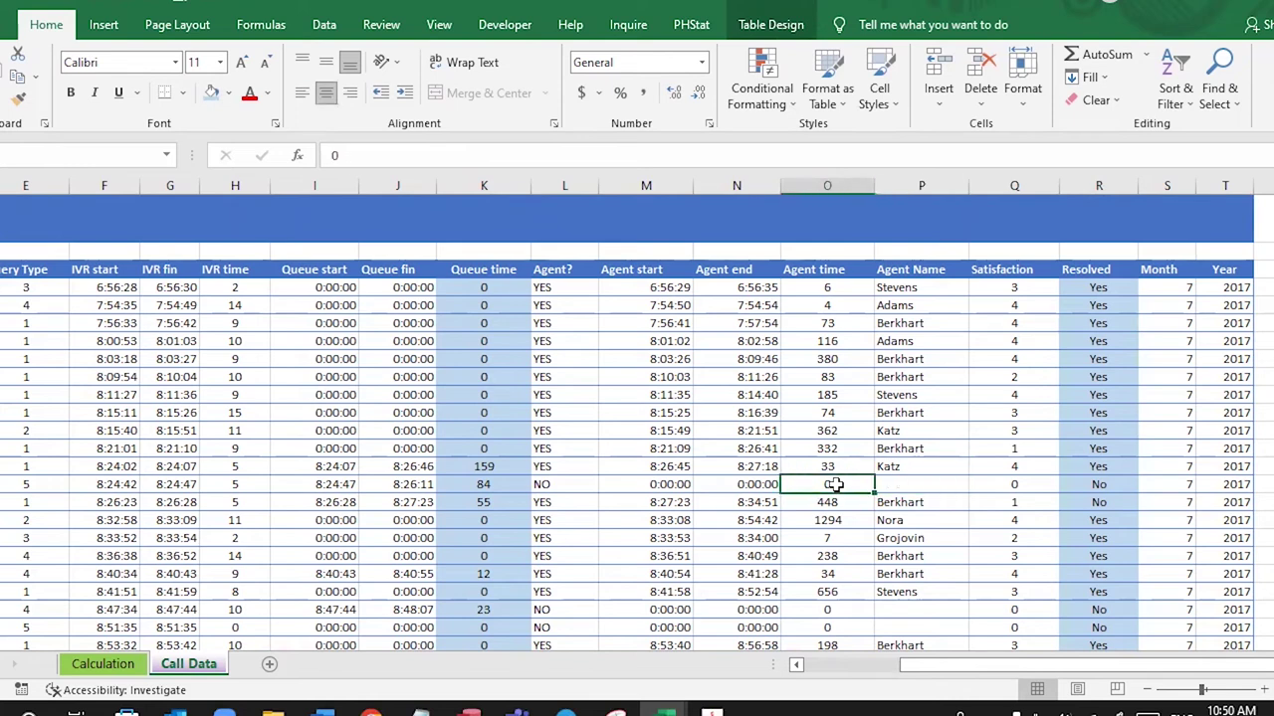
- Examine the zero entries in the Call Data table's Agent time column alongside their Agent?, Agent start and Agent end values
click(819, 263)
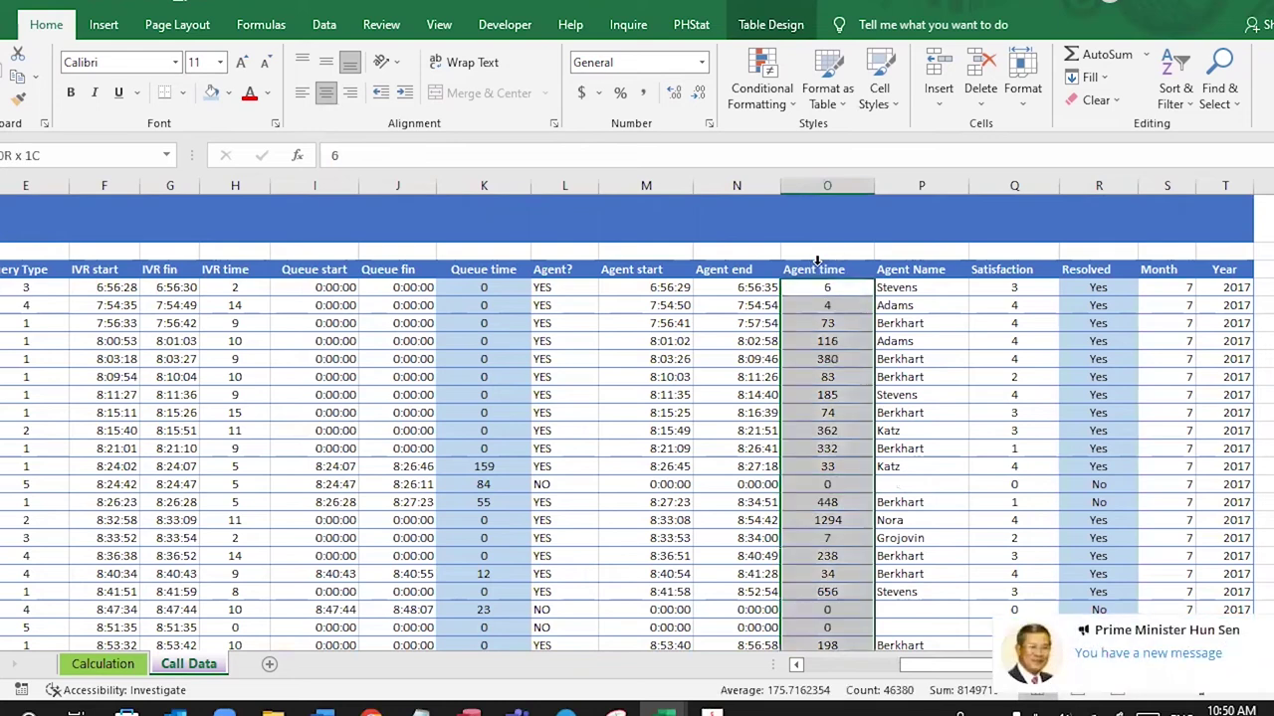
click(839, 489)
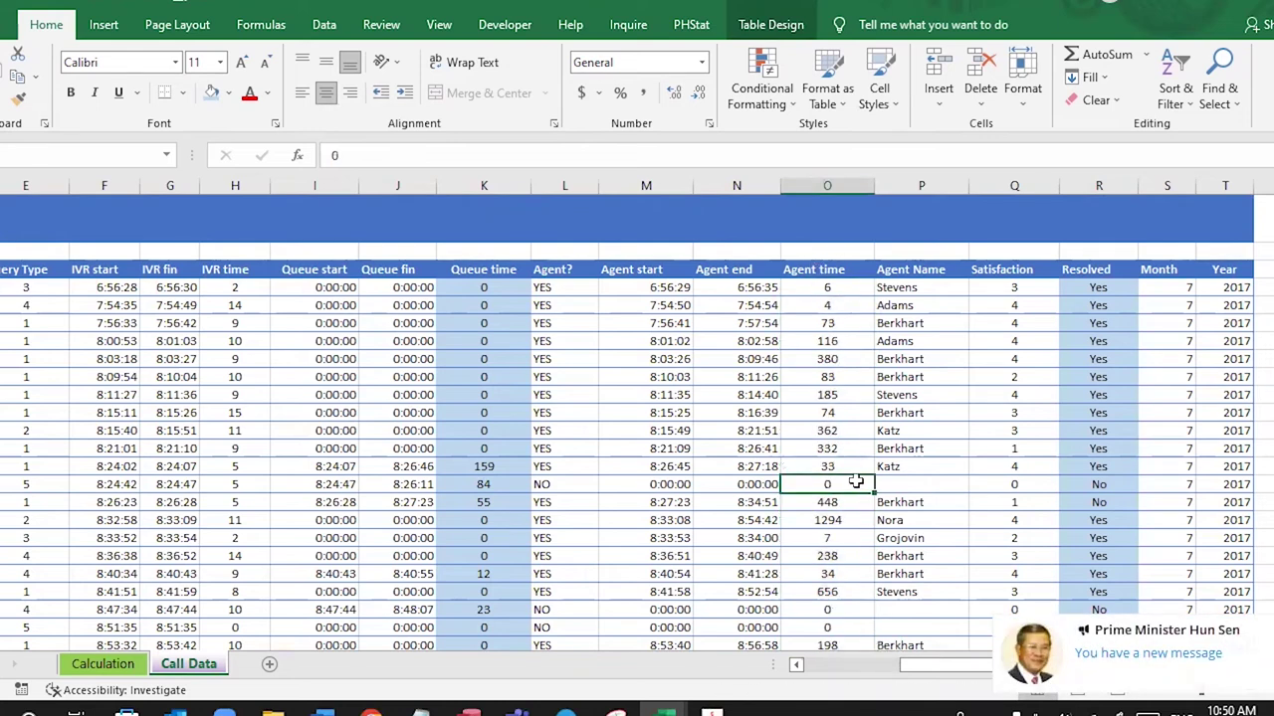
scroll(844, 438, down, 3)
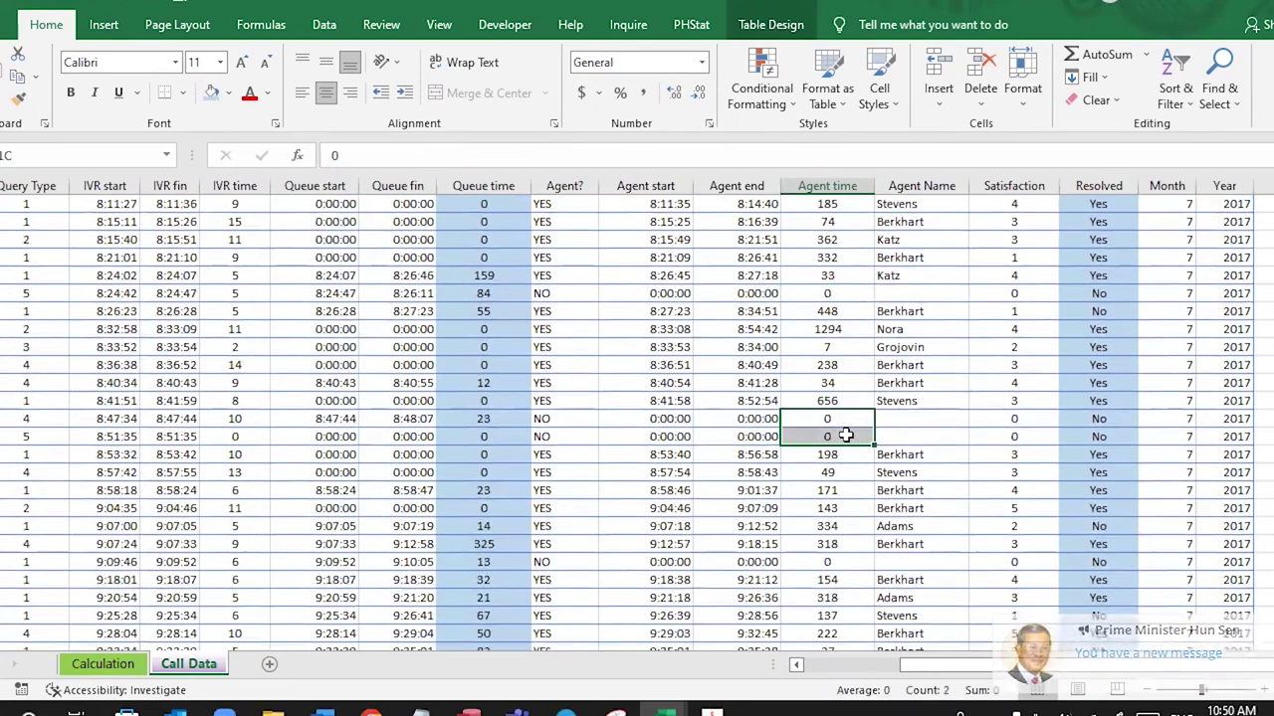
drag(845, 421, 879, 435)
click(844, 419)
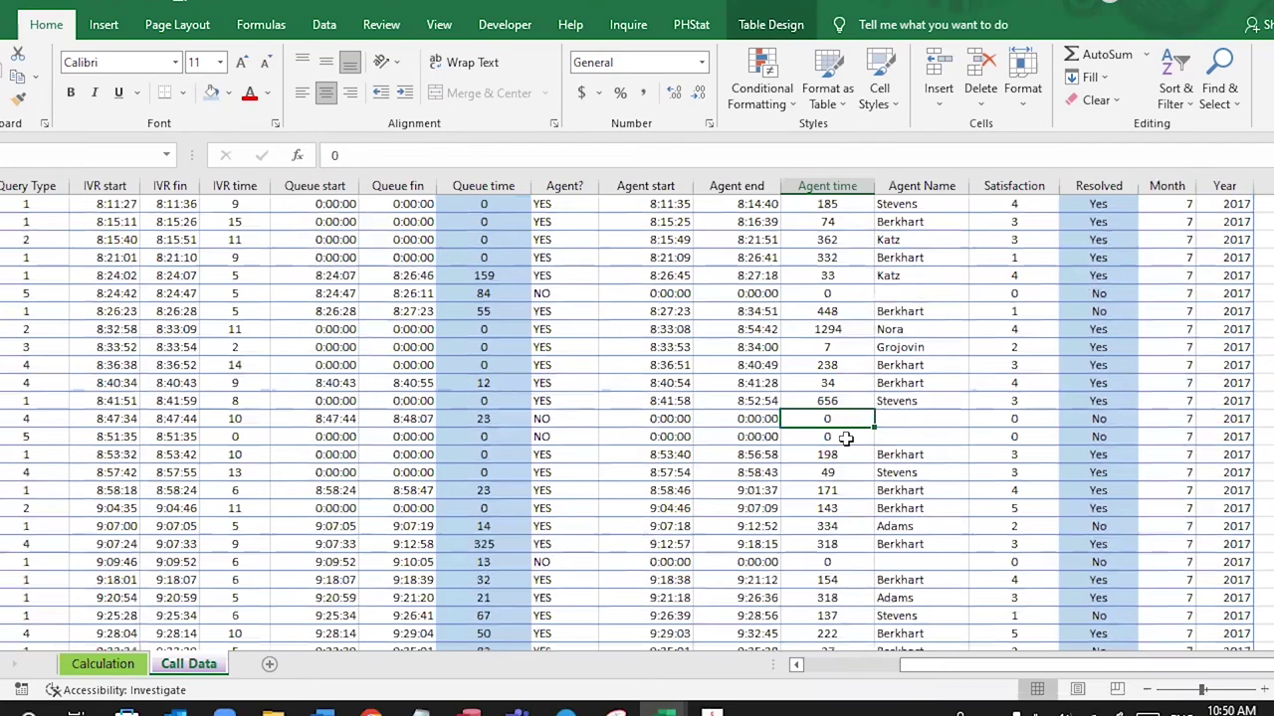
scroll(845, 439, up, 4)
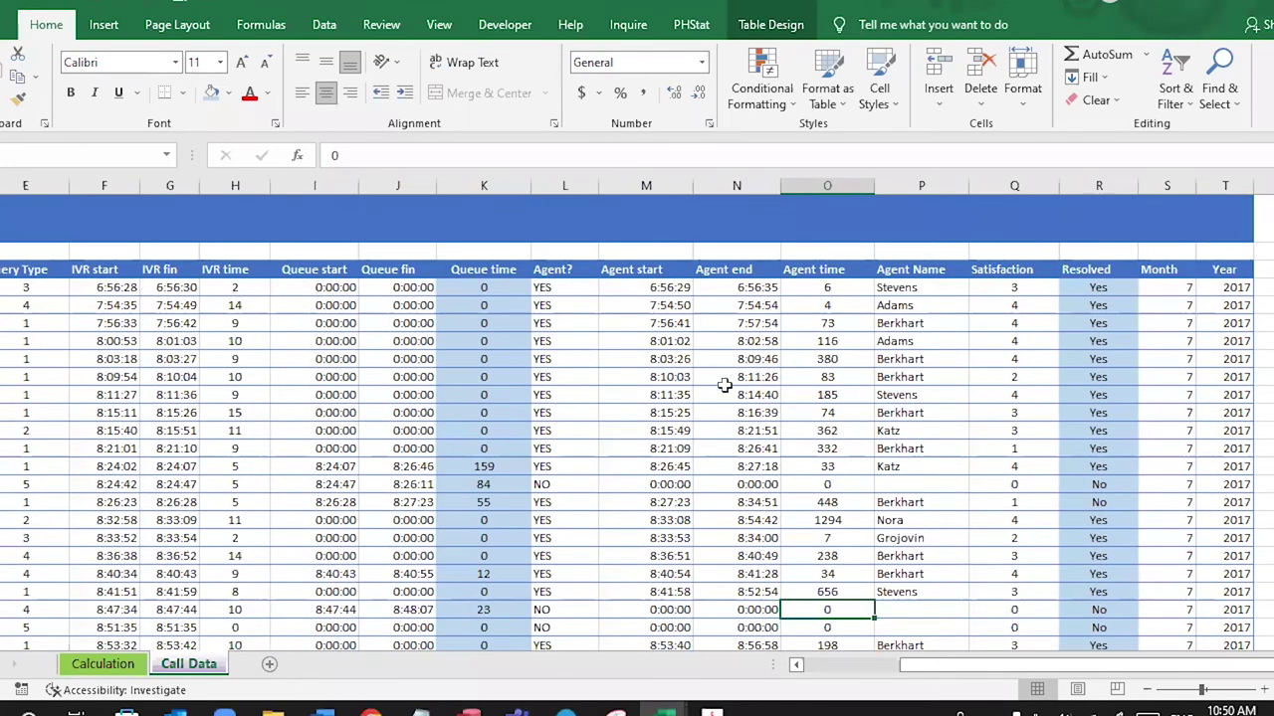
scroll(826, 576, down, 1)
drag(570, 528, 842, 540)
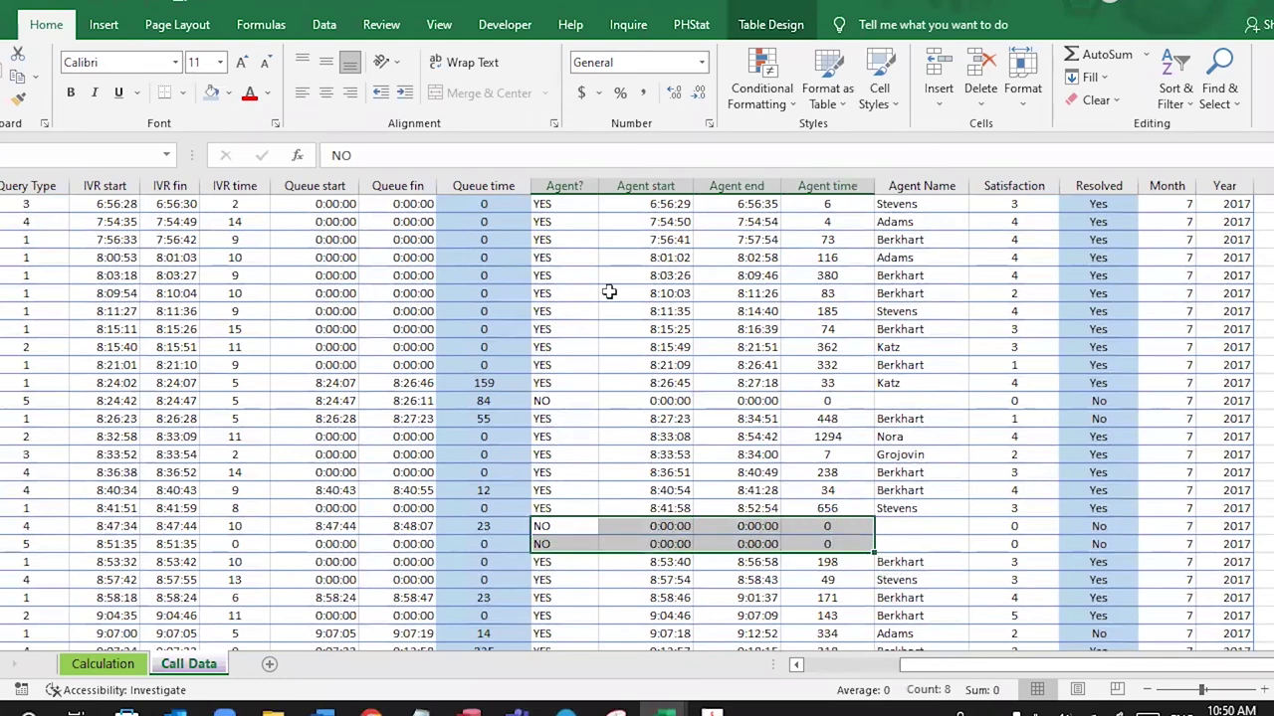
- Give the Call Data table's Agent? column a light gold fill
click(564, 184)
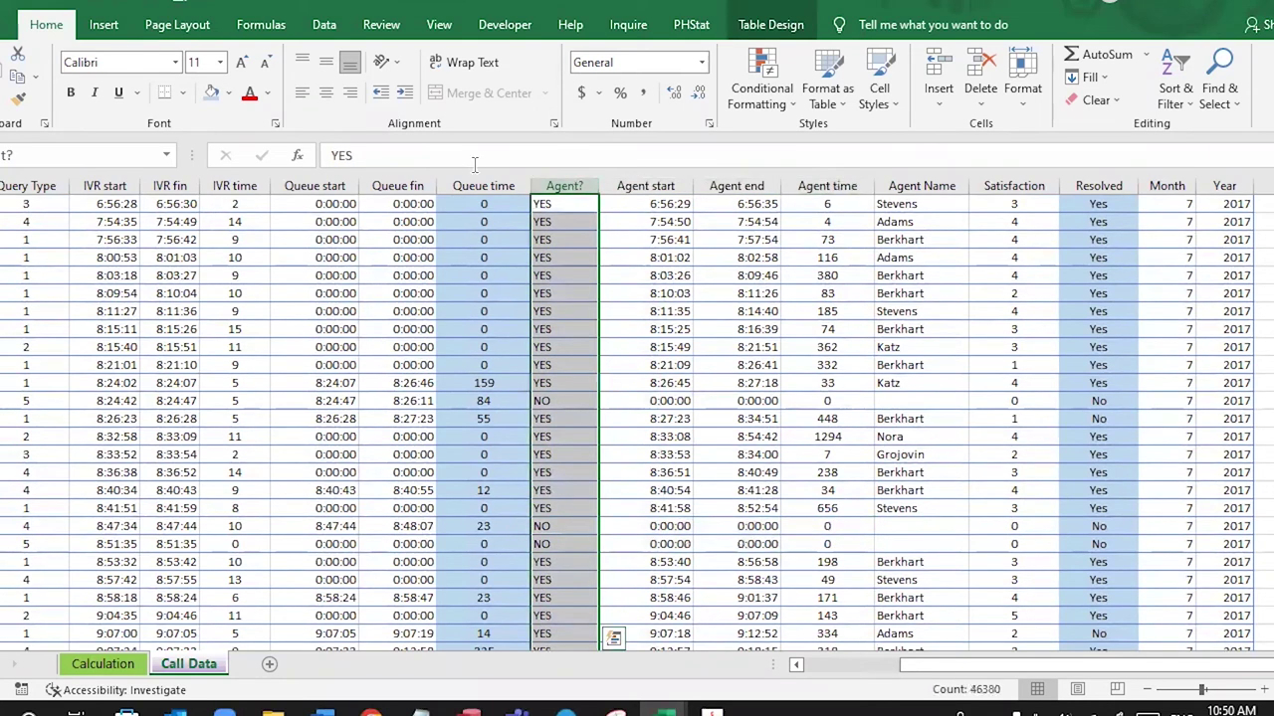
click(230, 92)
click(325, 169)
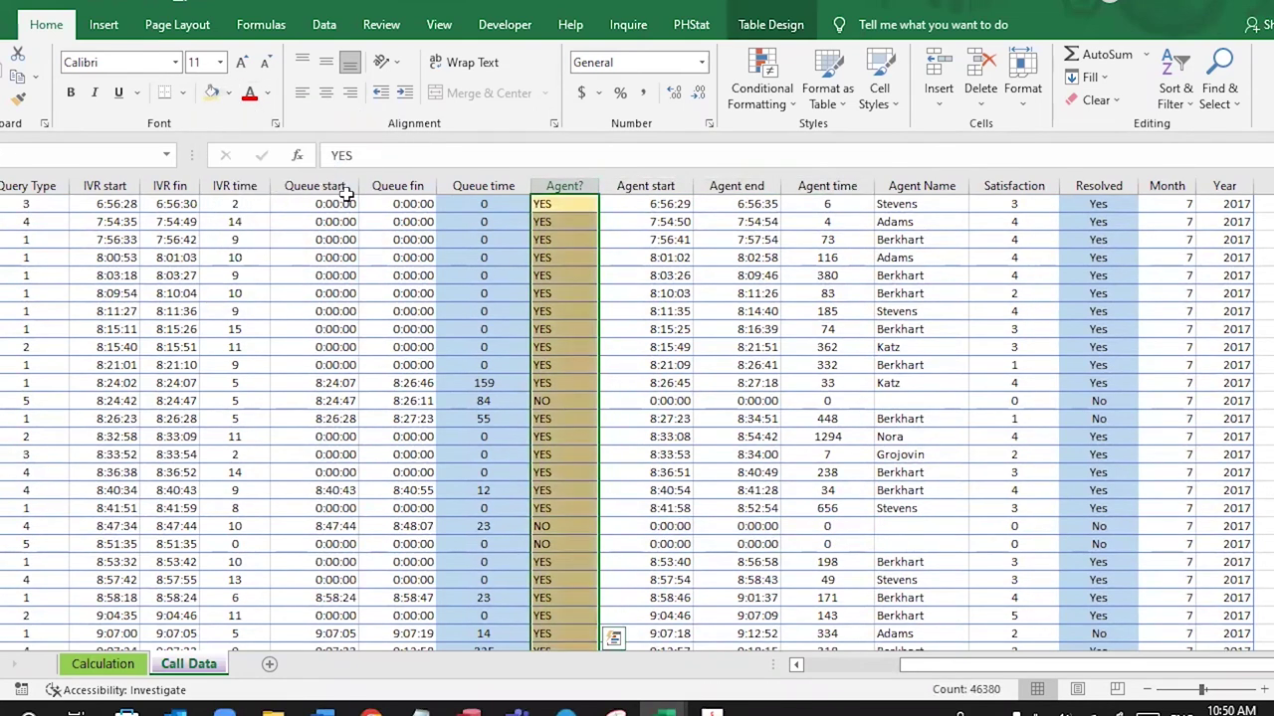
click(565, 417)
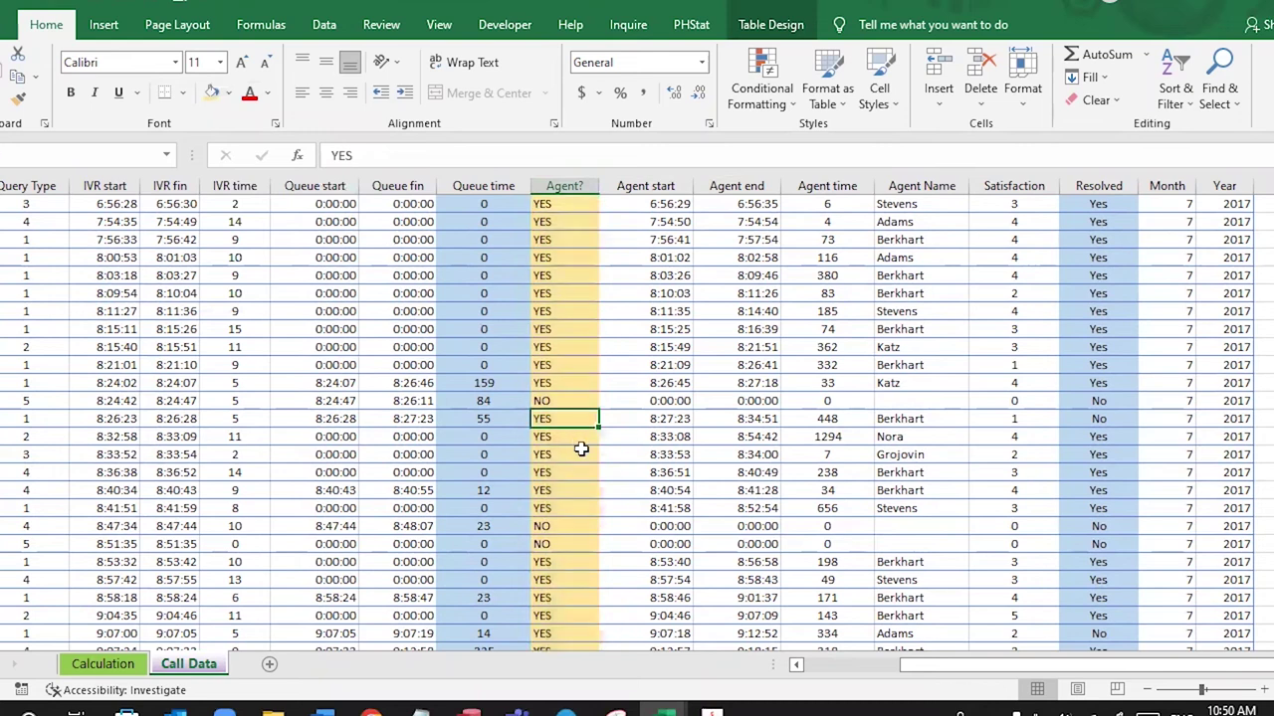
- Check the Agent time and Agent Name entries of a call whose Agent? value is NO
click(568, 400)
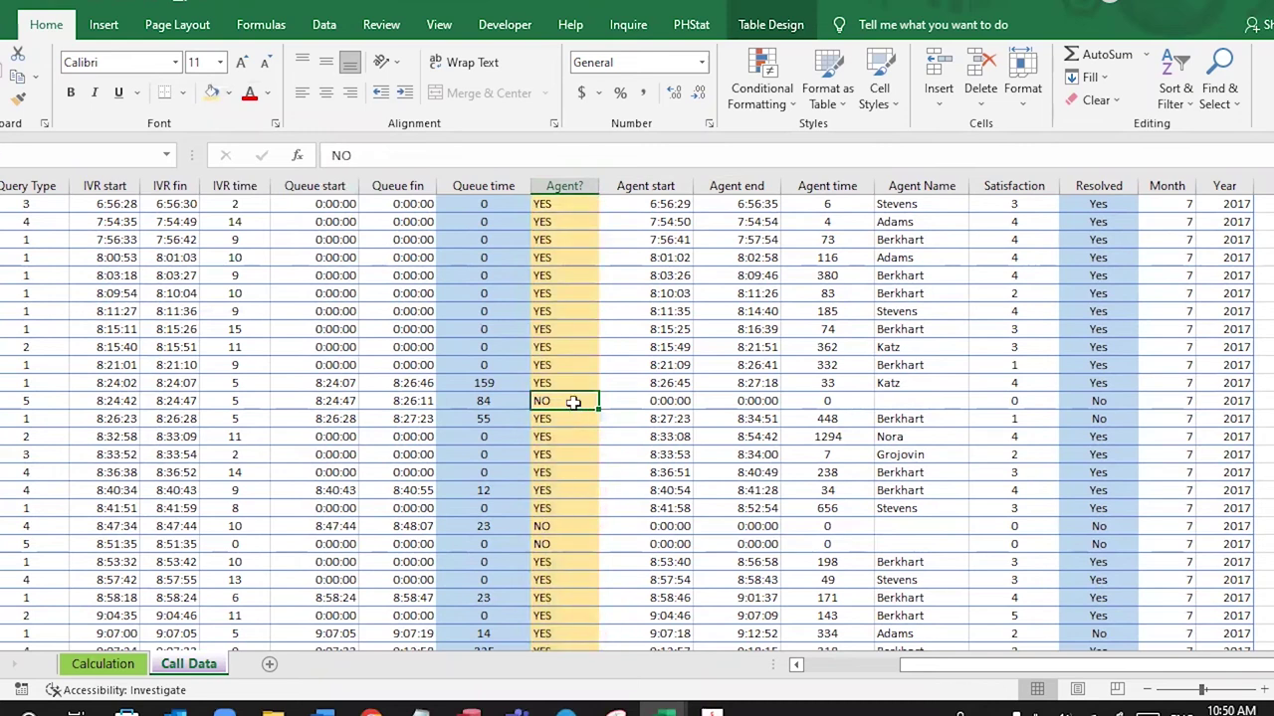
click(842, 400)
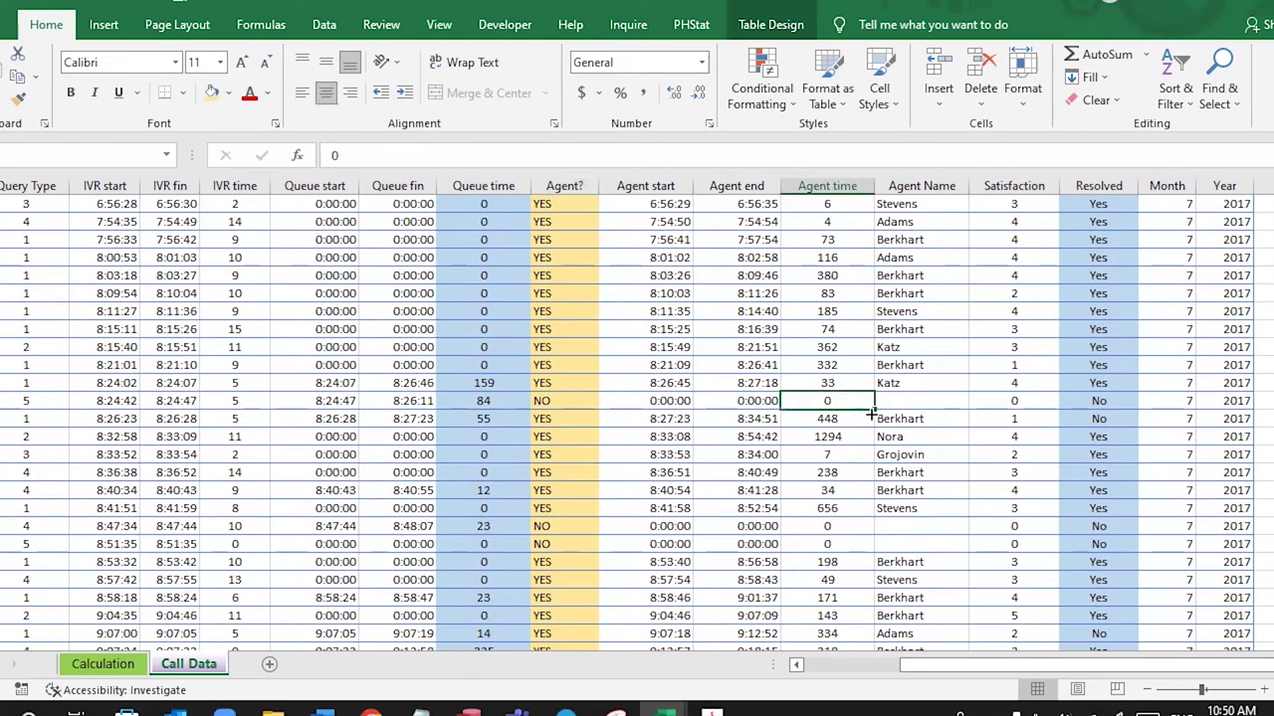
click(920, 401)
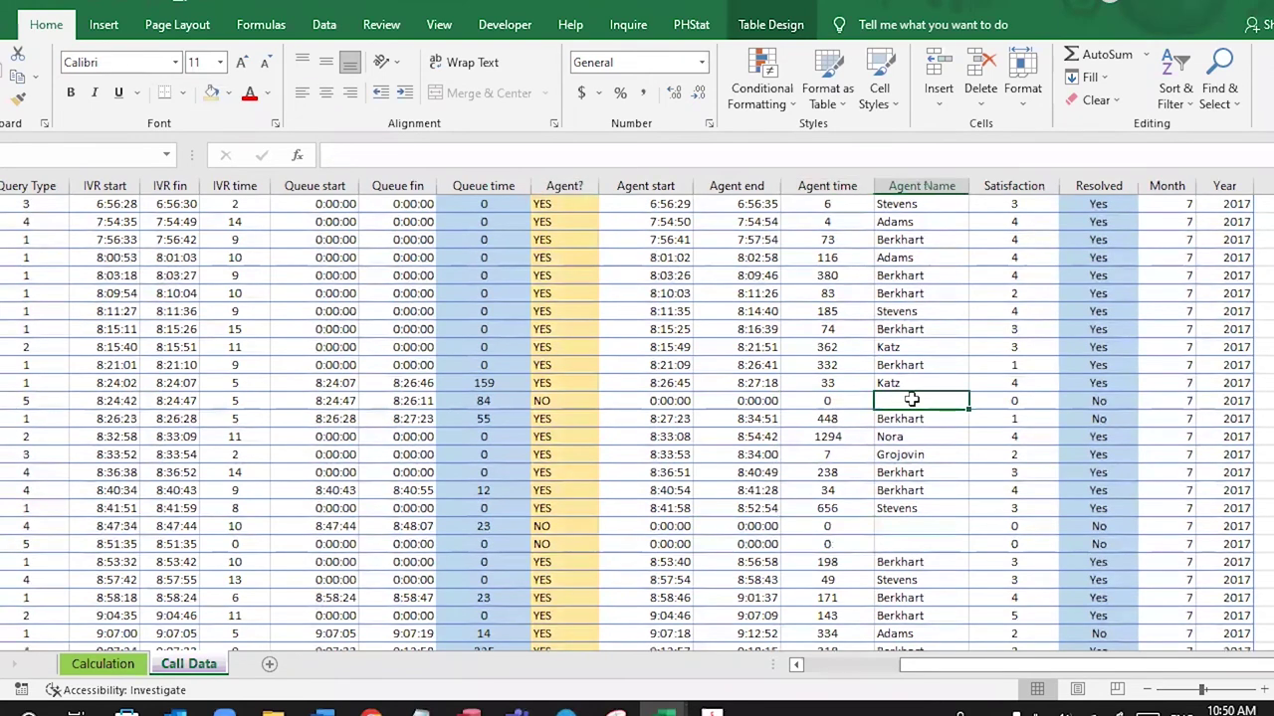
click(925, 186)
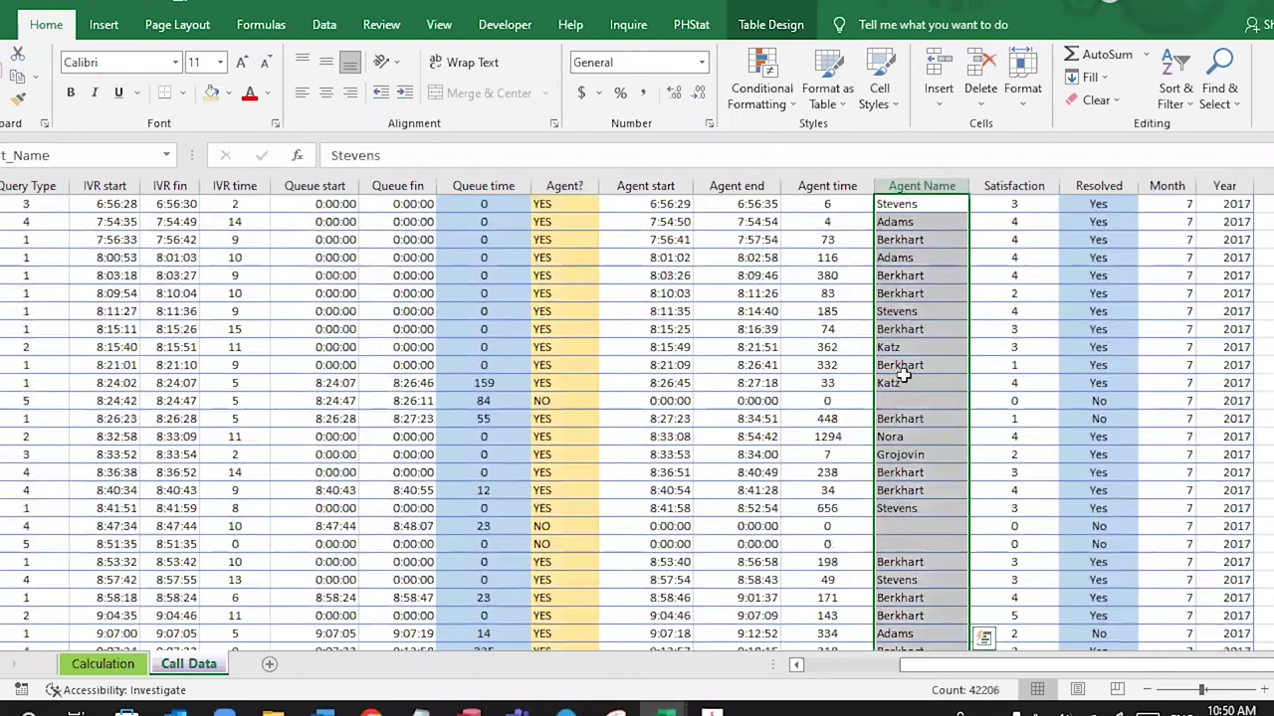
click(915, 403)
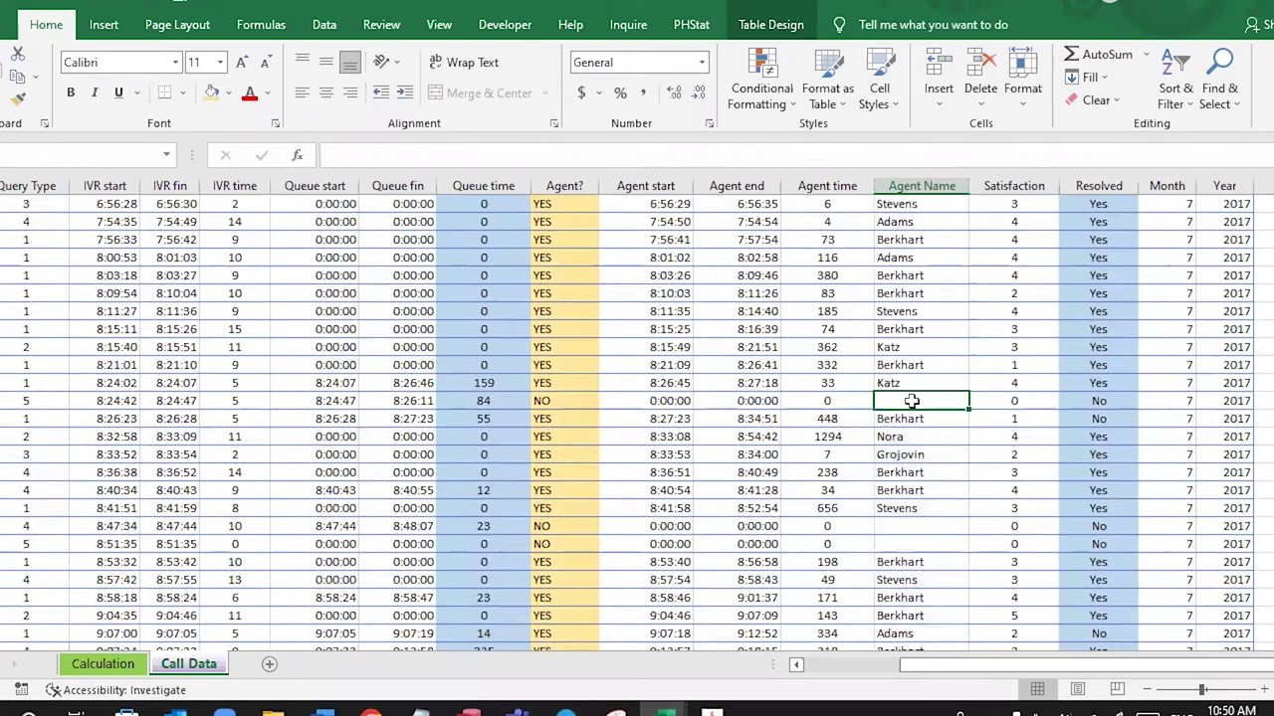
- Give the Agent time and Agent Name columns the same light gold fill as Agent?, and recheck their blank and zero entries
click(833, 400)
click(815, 189)
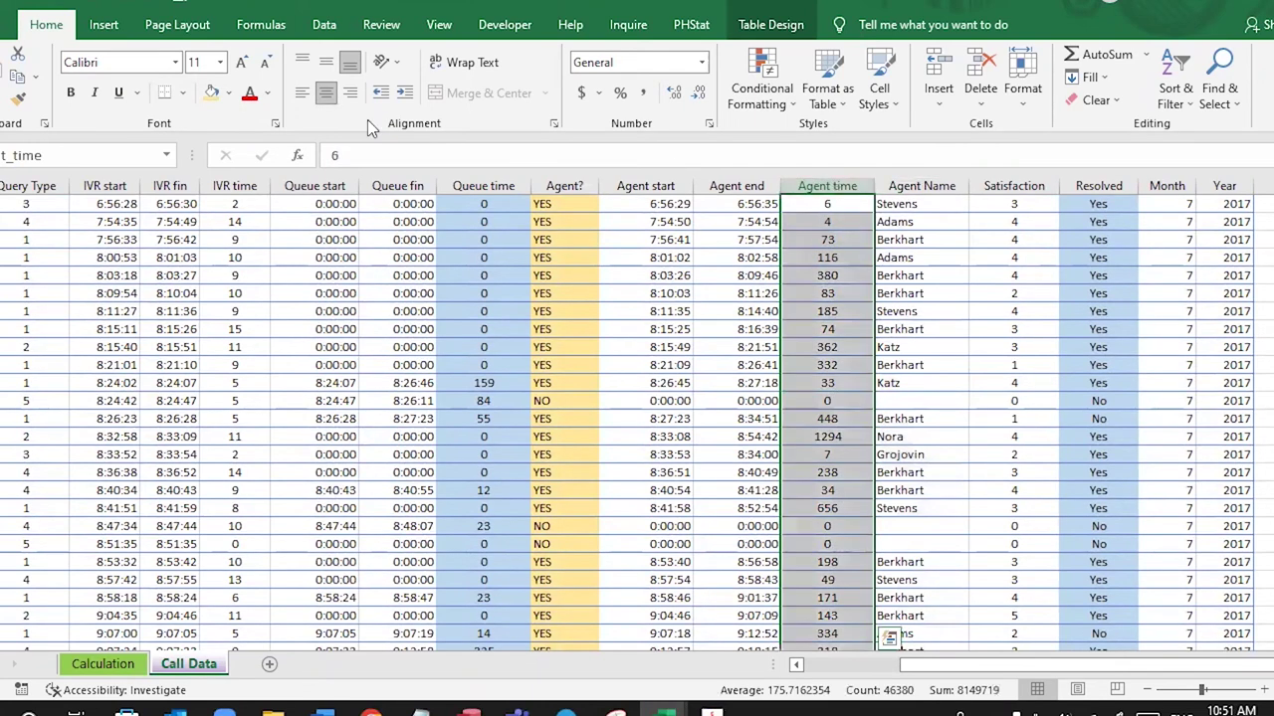
click(211, 91)
click(916, 186)
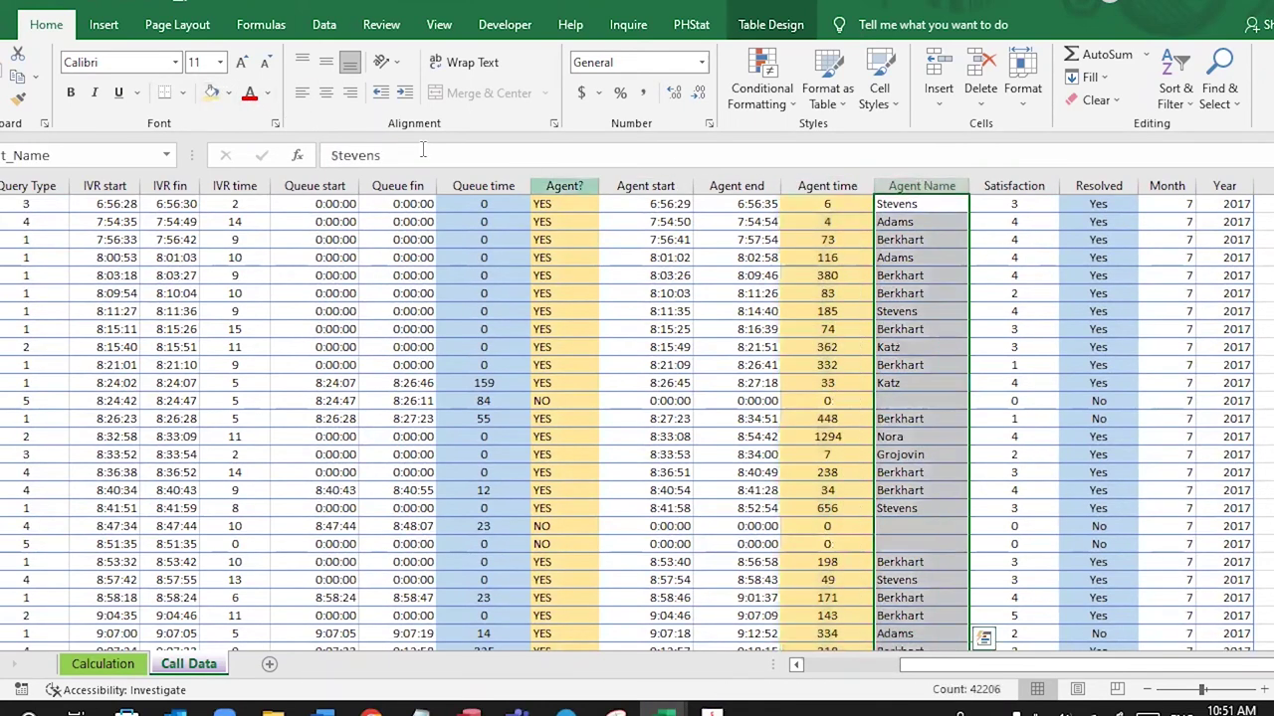
click(213, 93)
click(925, 527)
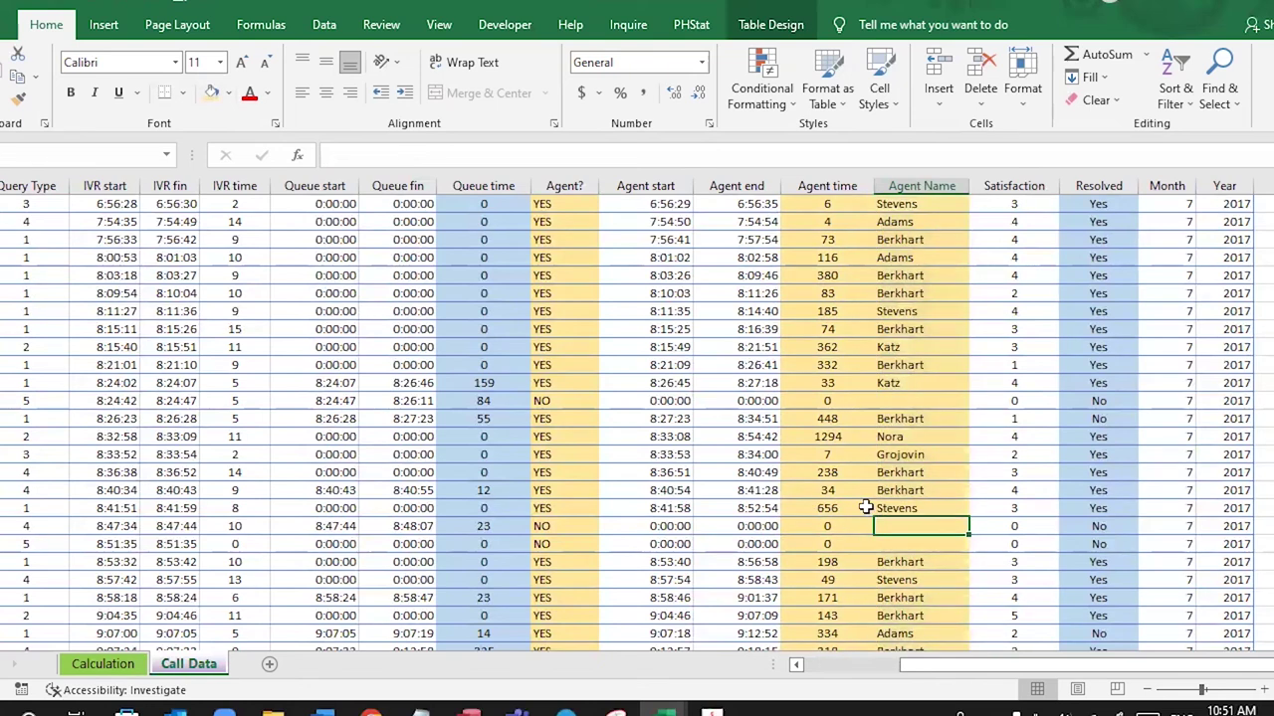
drag(827, 204, 827, 472)
click(849, 400)
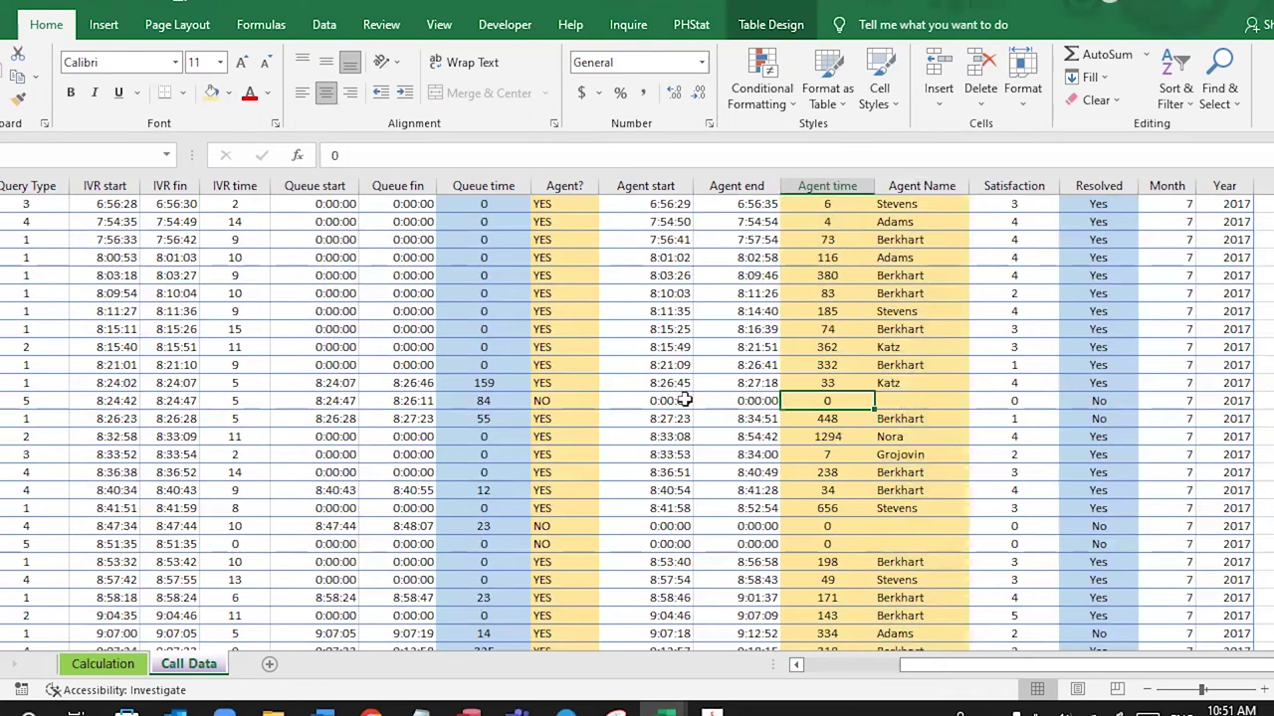
- Start a COUNTIF formula in the Calls Abandoned cell on the Calculation sheet
click(107, 664)
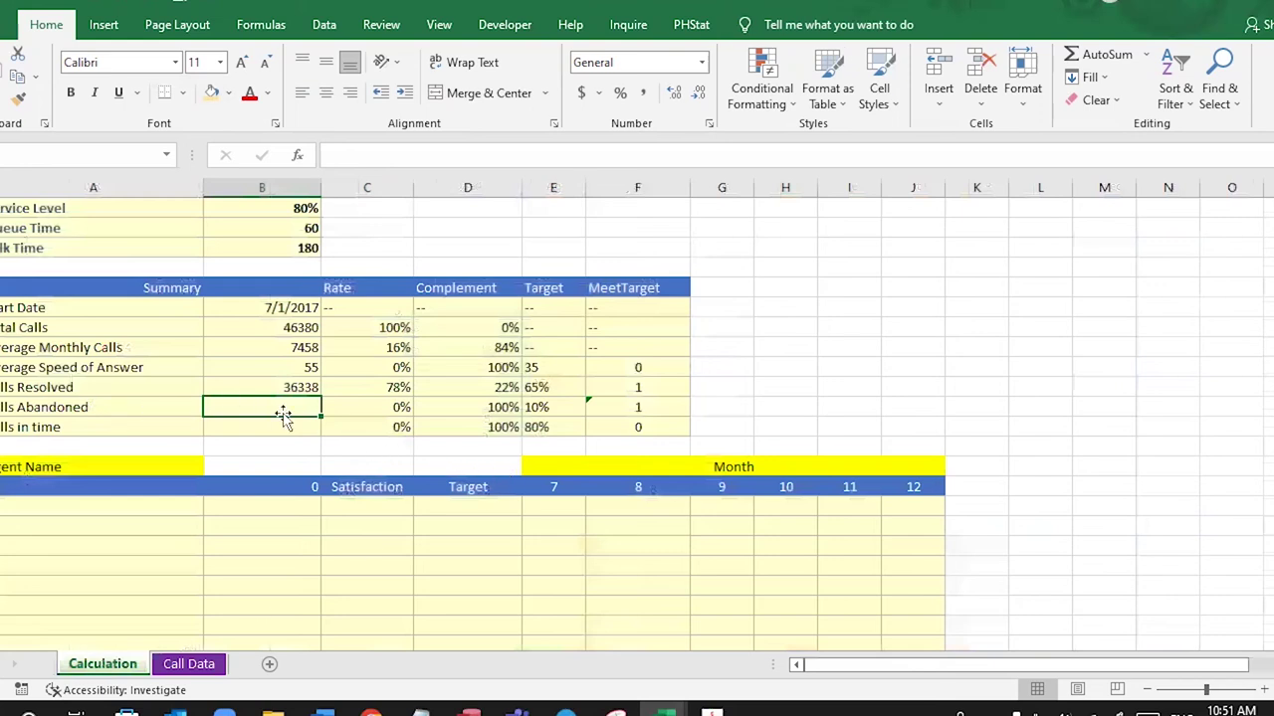
text(=)
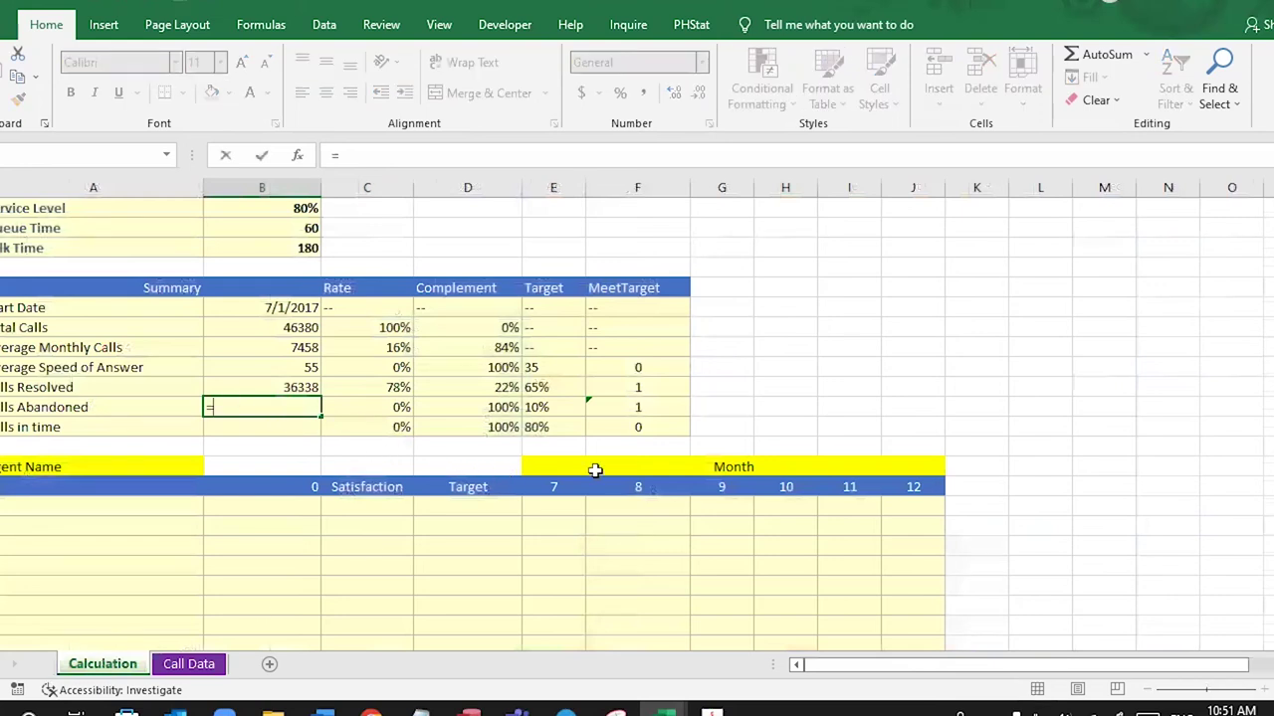
text(co)
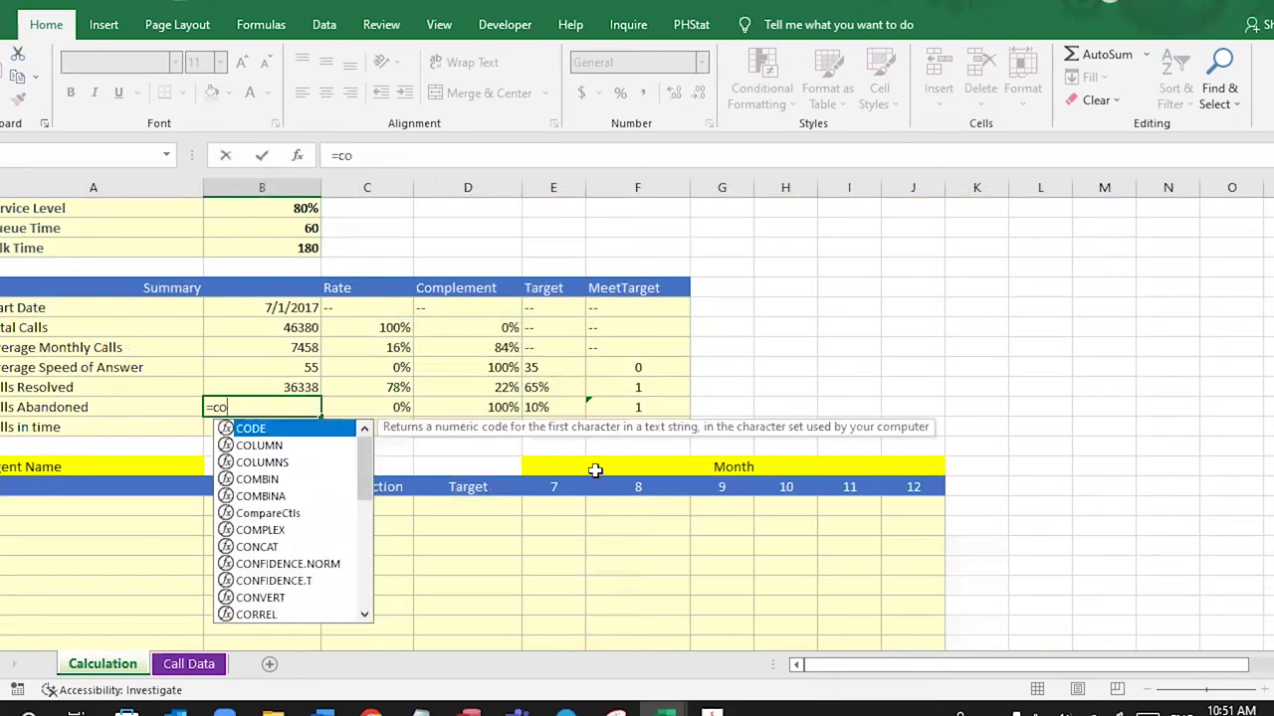
text(untif)
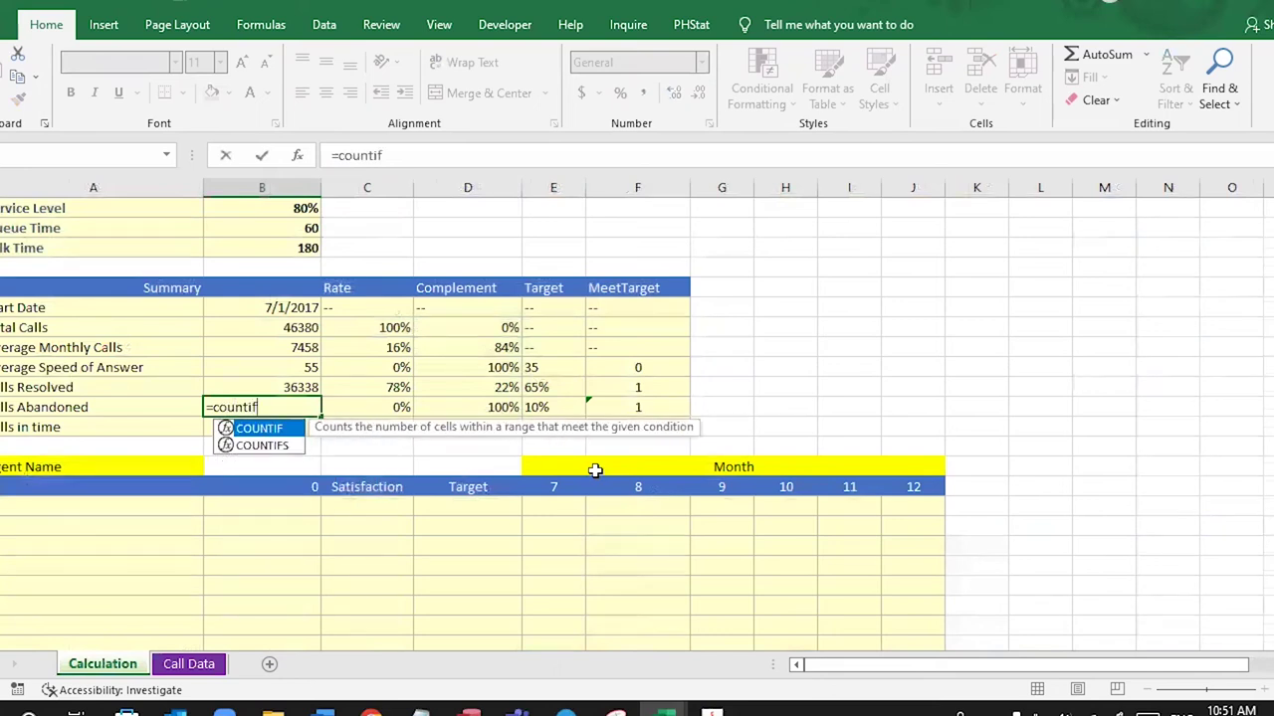
key(Tab)
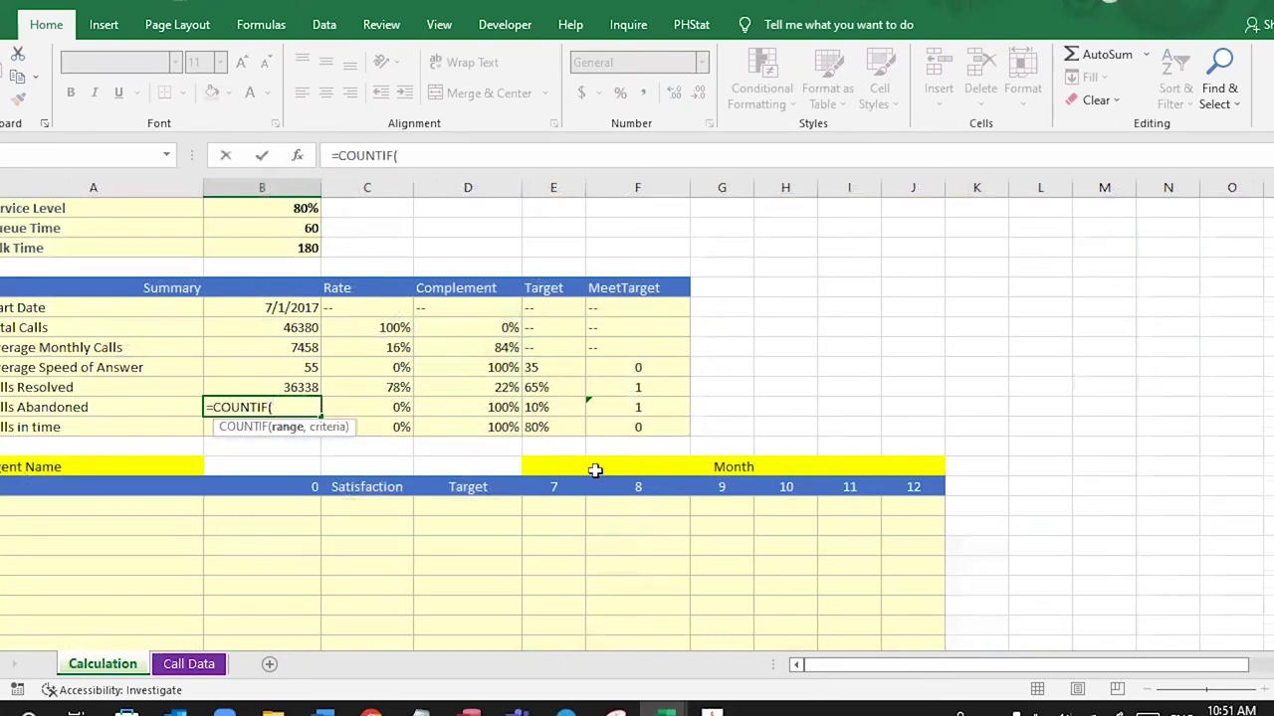
- Set the COUNTIF range to the Agent time column of the tbl_Calls table
text(tbl)
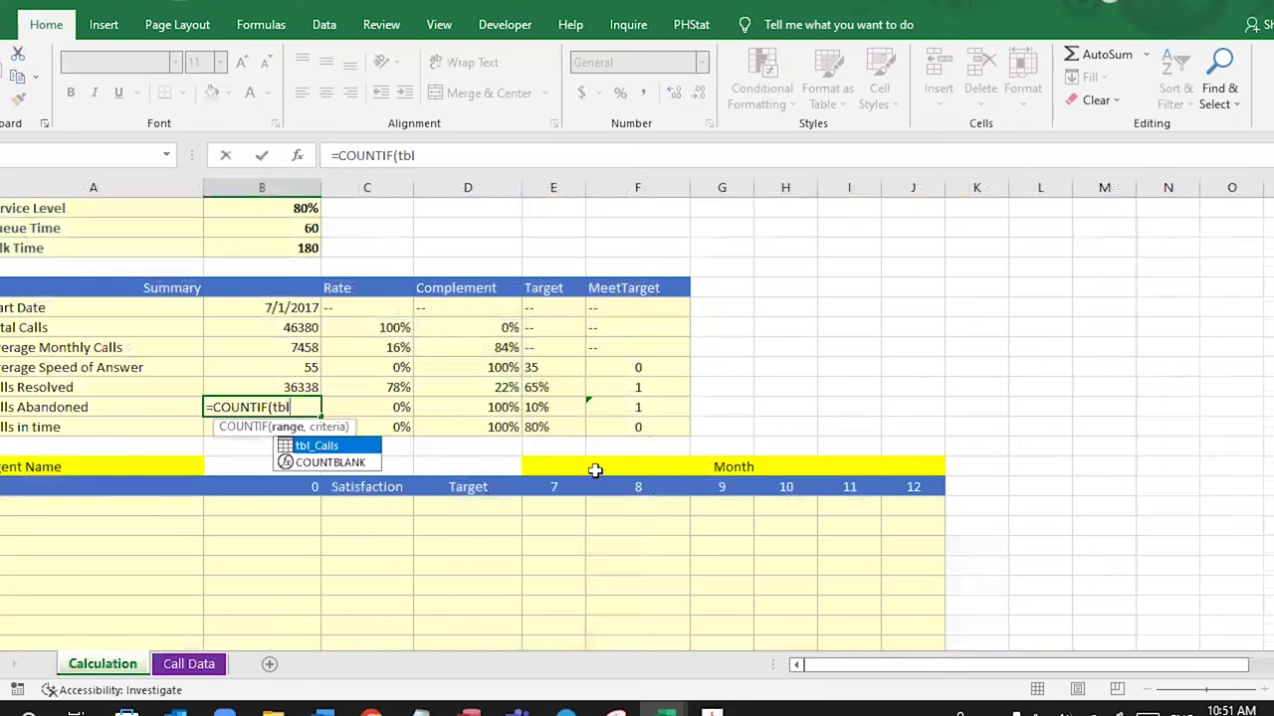
text(_)
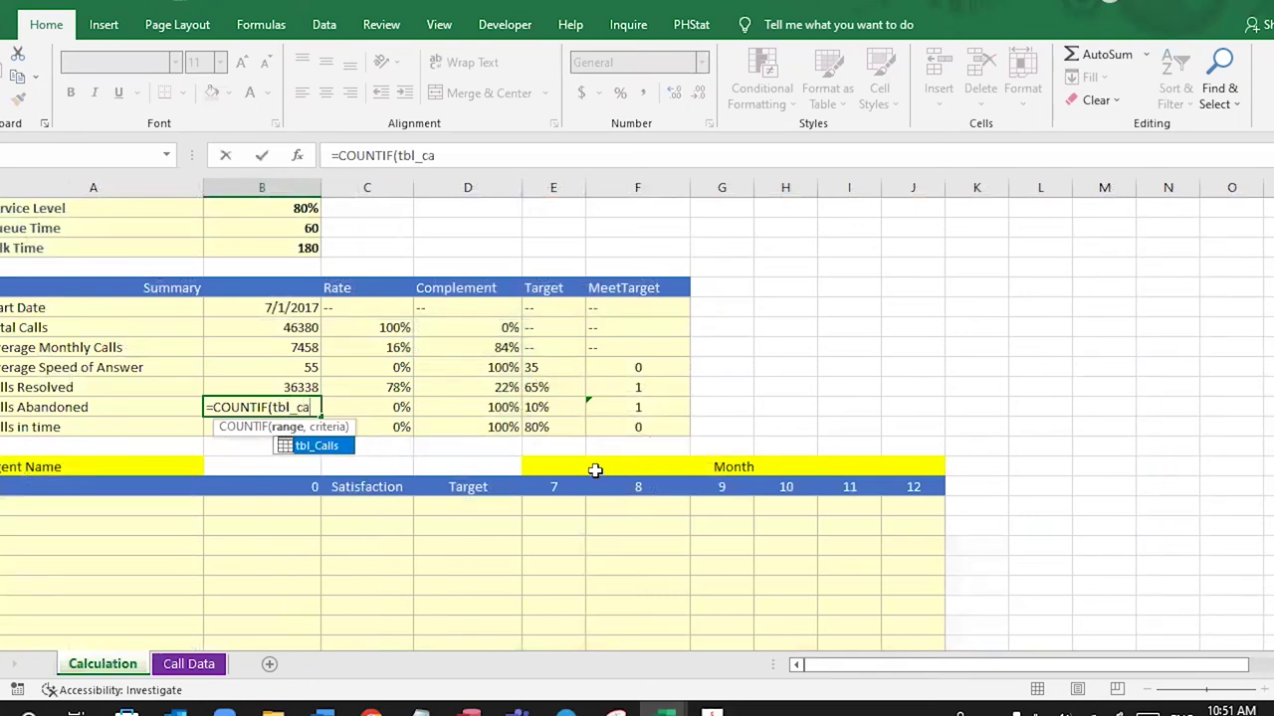
text(ca)
key(Tab)
text([a)
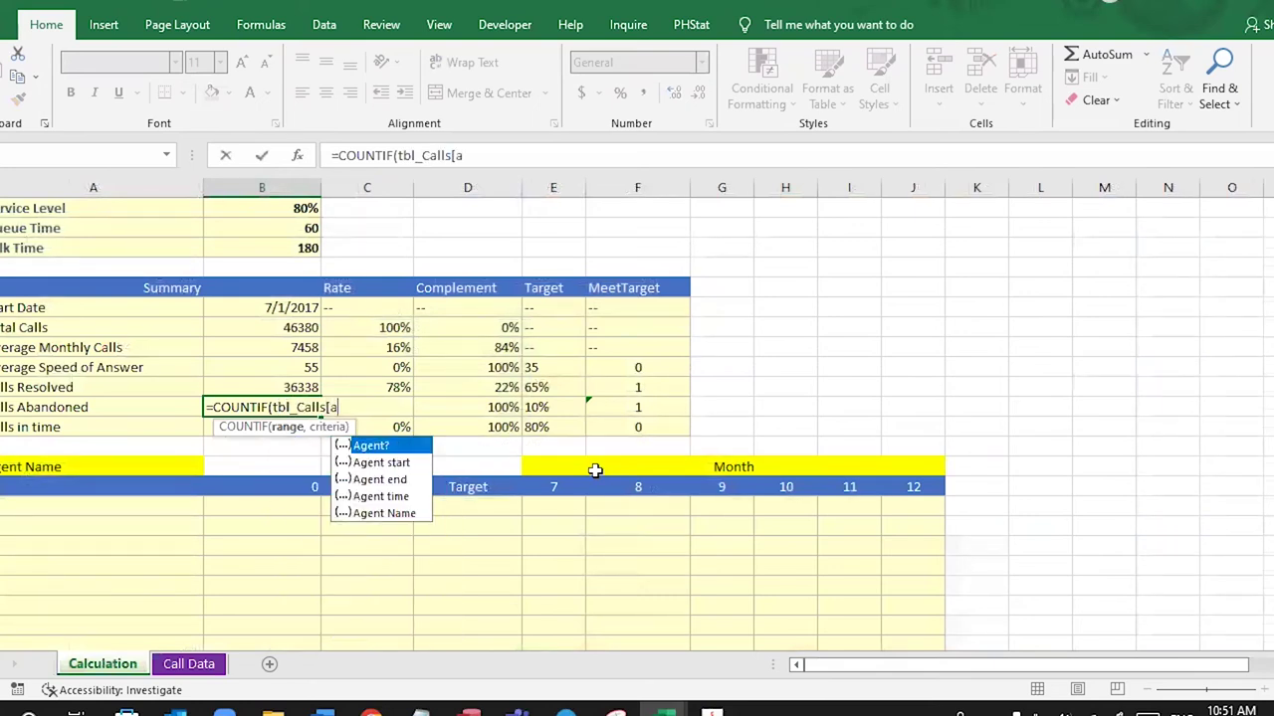
key(Down)
key(Down)
key(Down)
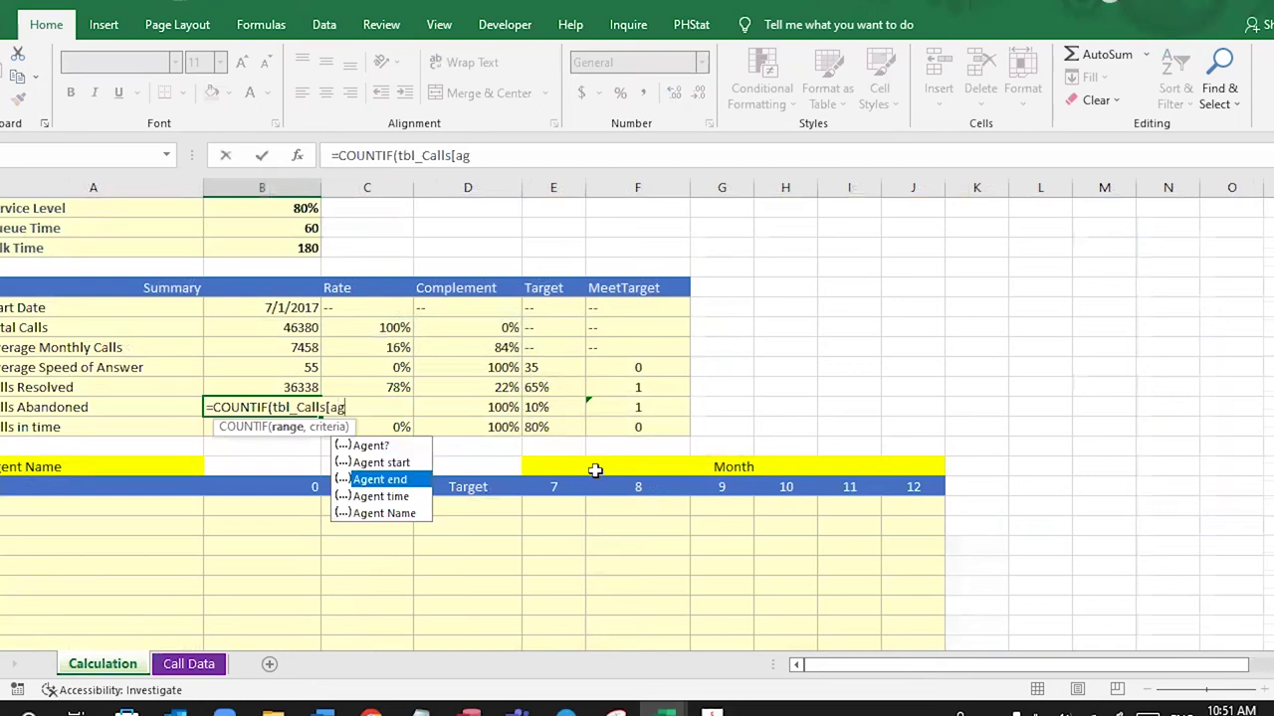
key(Tab)
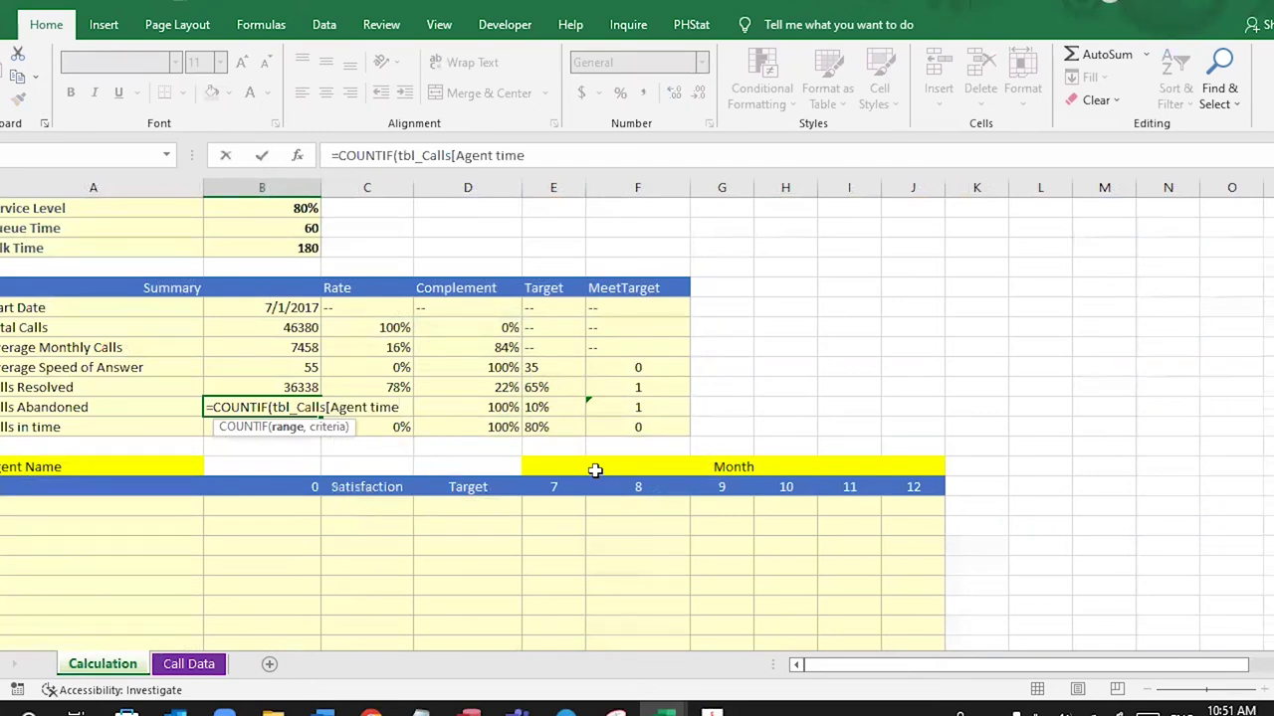
- Finish the Calls Abandoned formula with the numeric criterion 0, as =COUNTIF(tbl_Calls[Agent time],0), and review it
text(],"0)
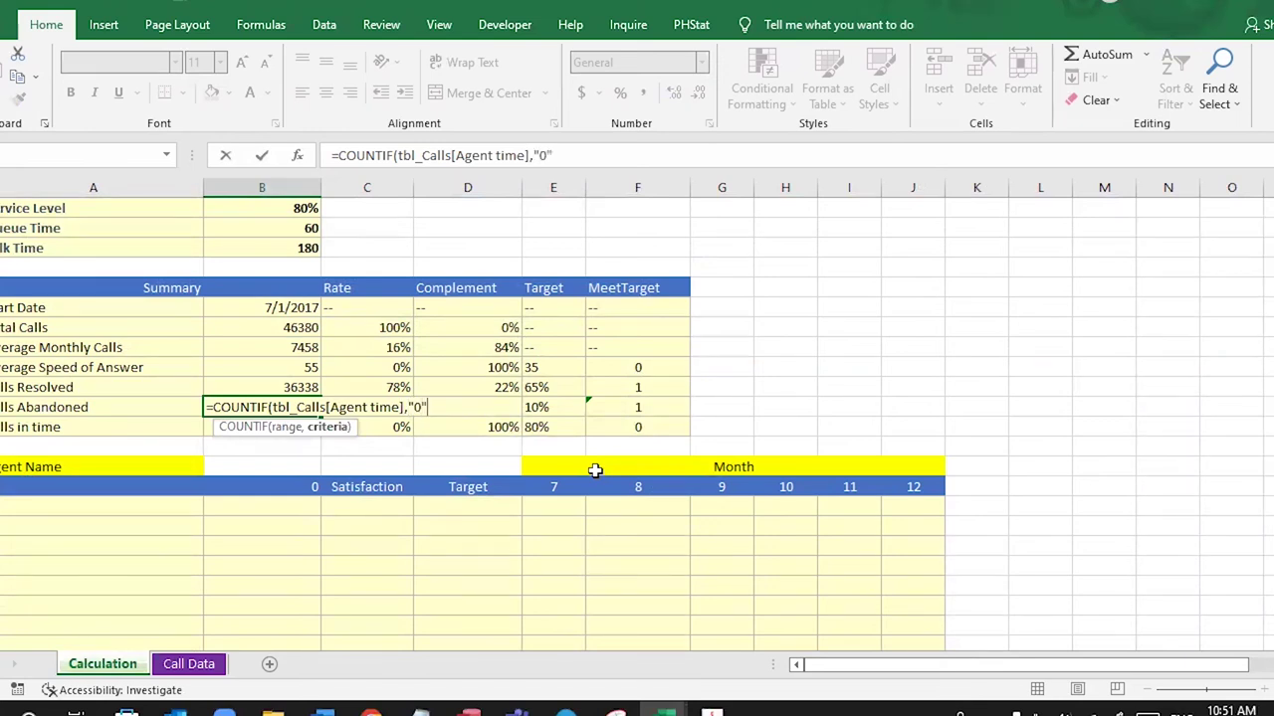
text("))
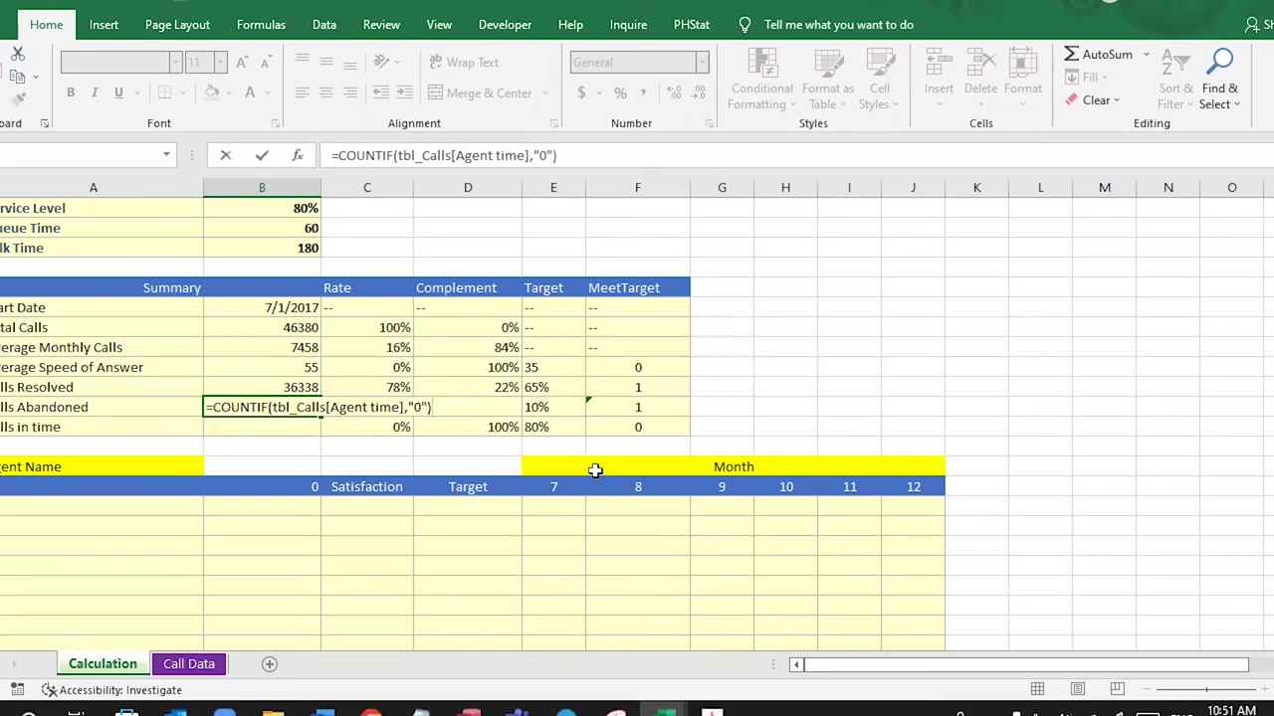
key(BackSpace)
key(BackSpace)
key(BackSpace)
key(BackSpace)
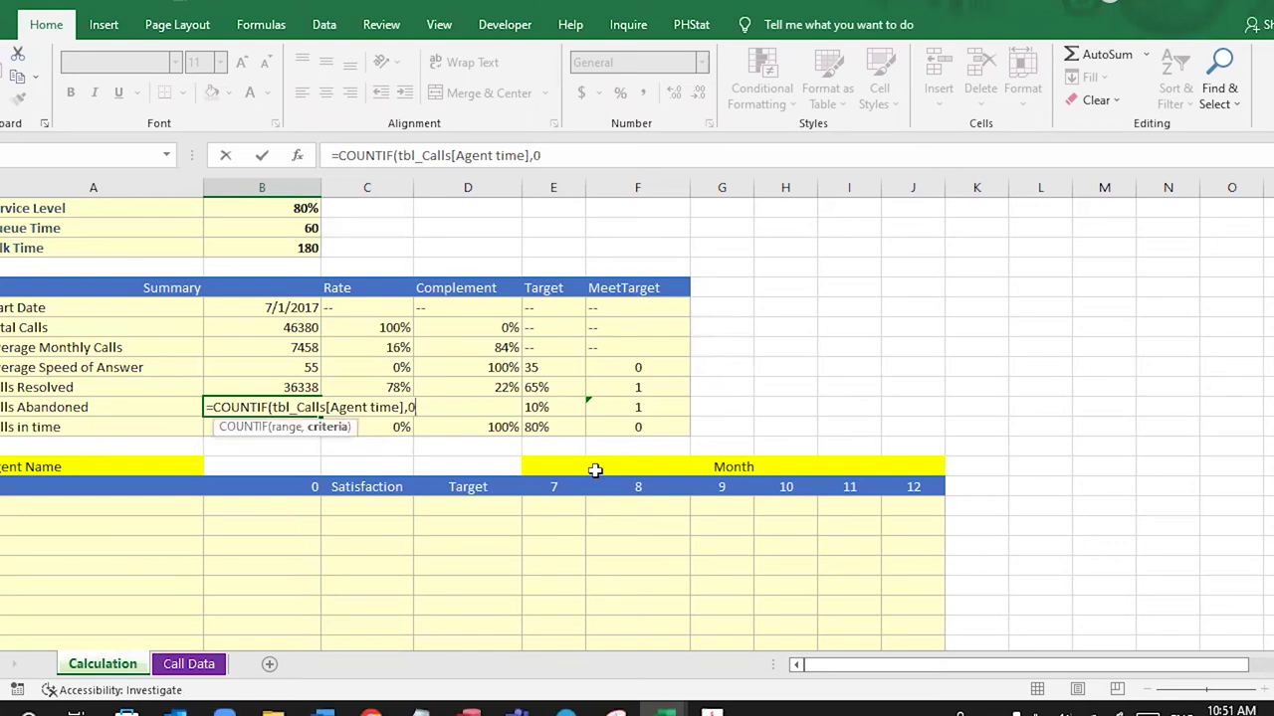
text(0))
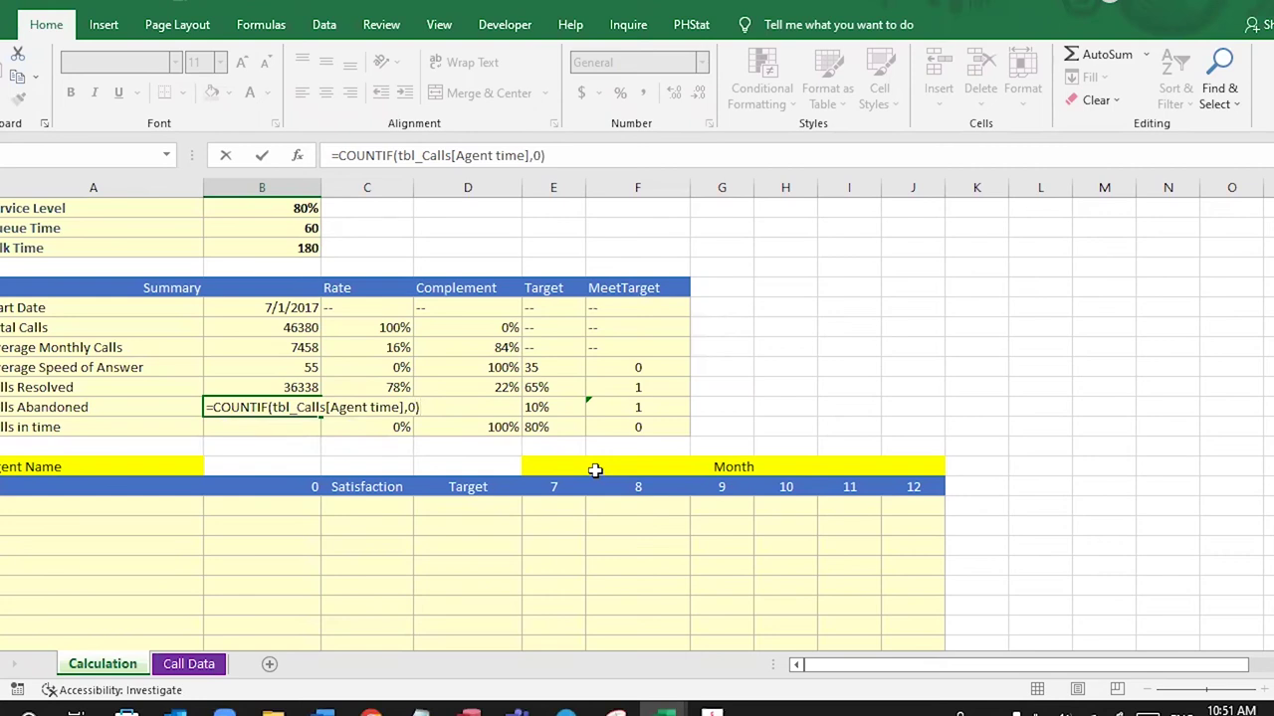
key(Return)
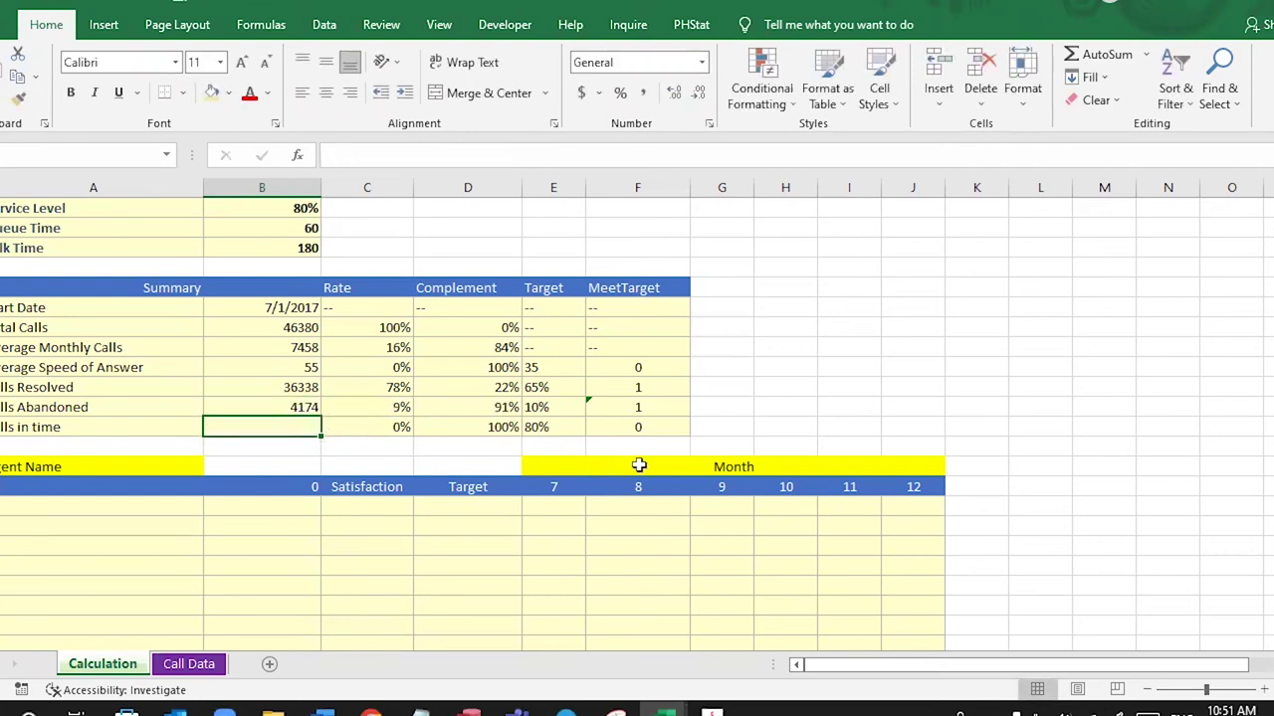
click(296, 409)
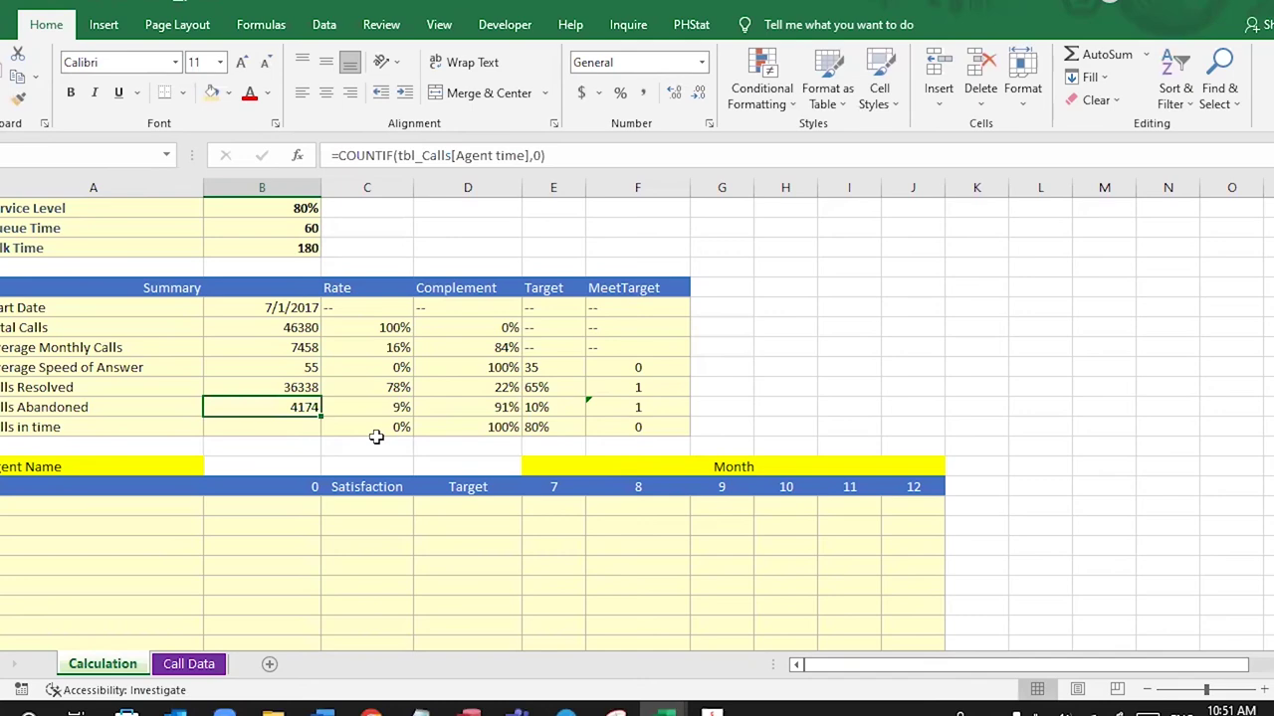
- Turn on filtering for the Call Data table and filter Agent time to only 0
click(184, 664)
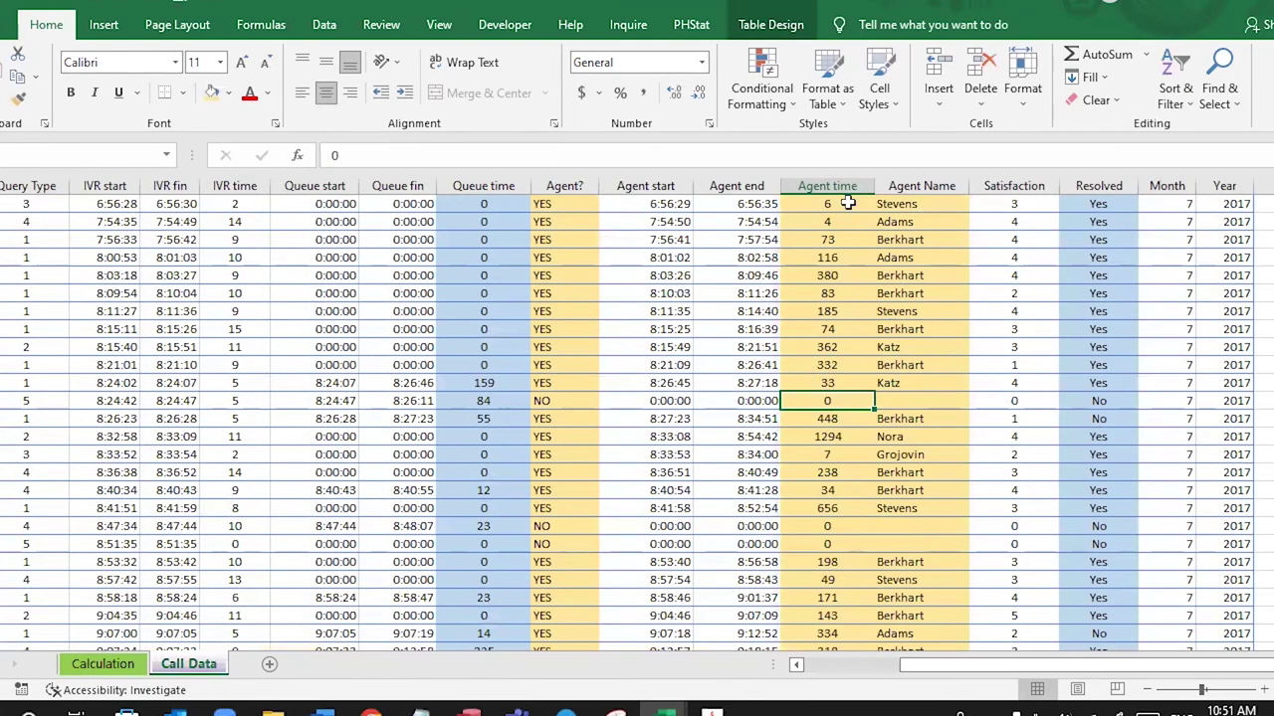
click(323, 24)
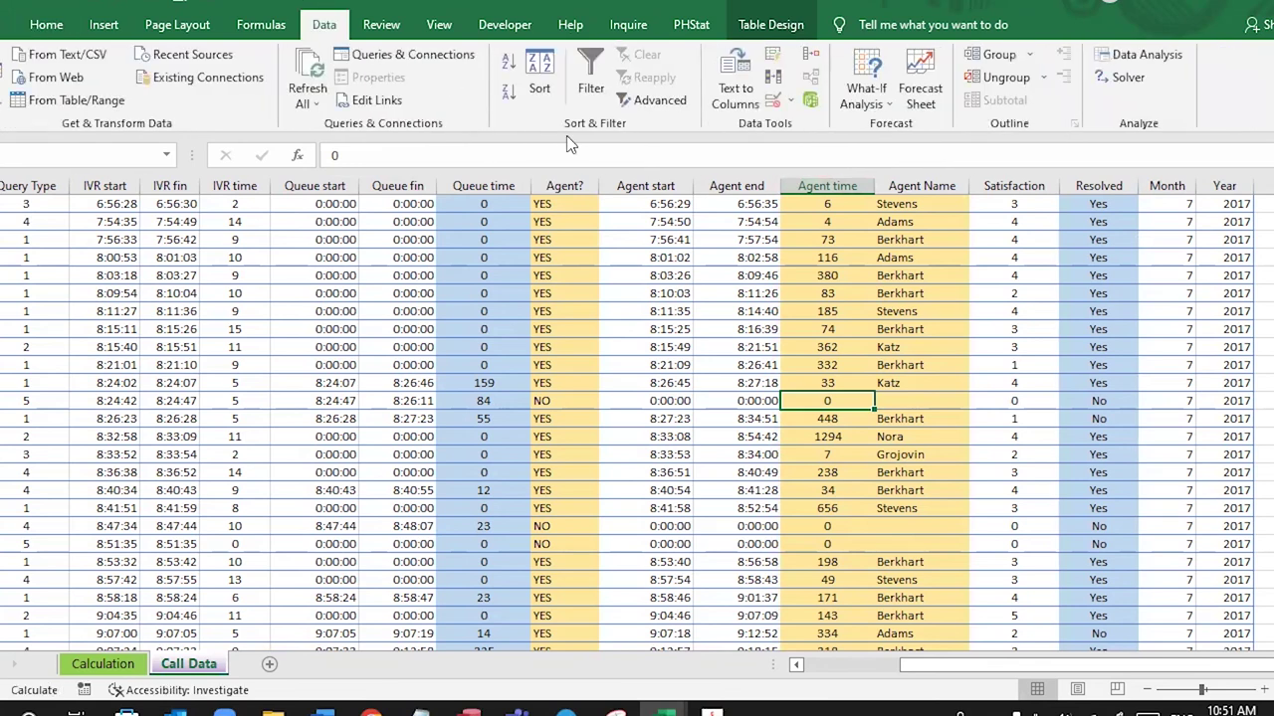
click(587, 78)
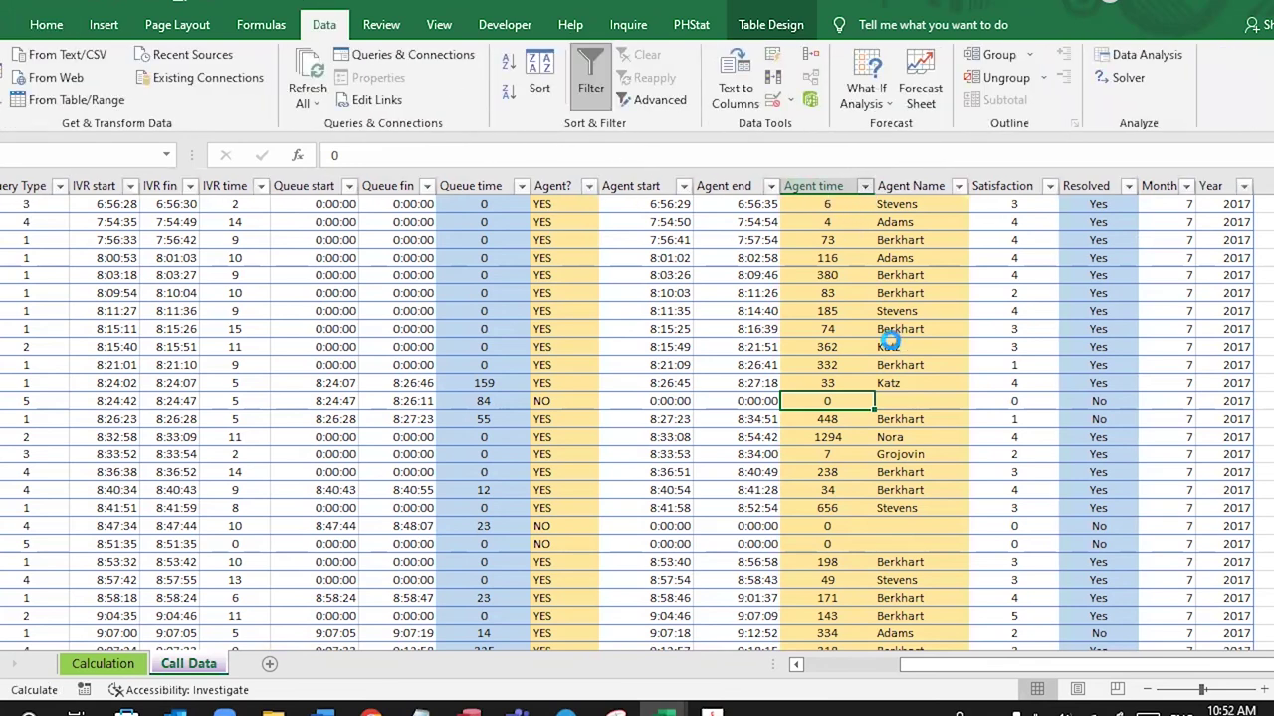
key(alt+Down)
click(668, 406)
click(666, 424)
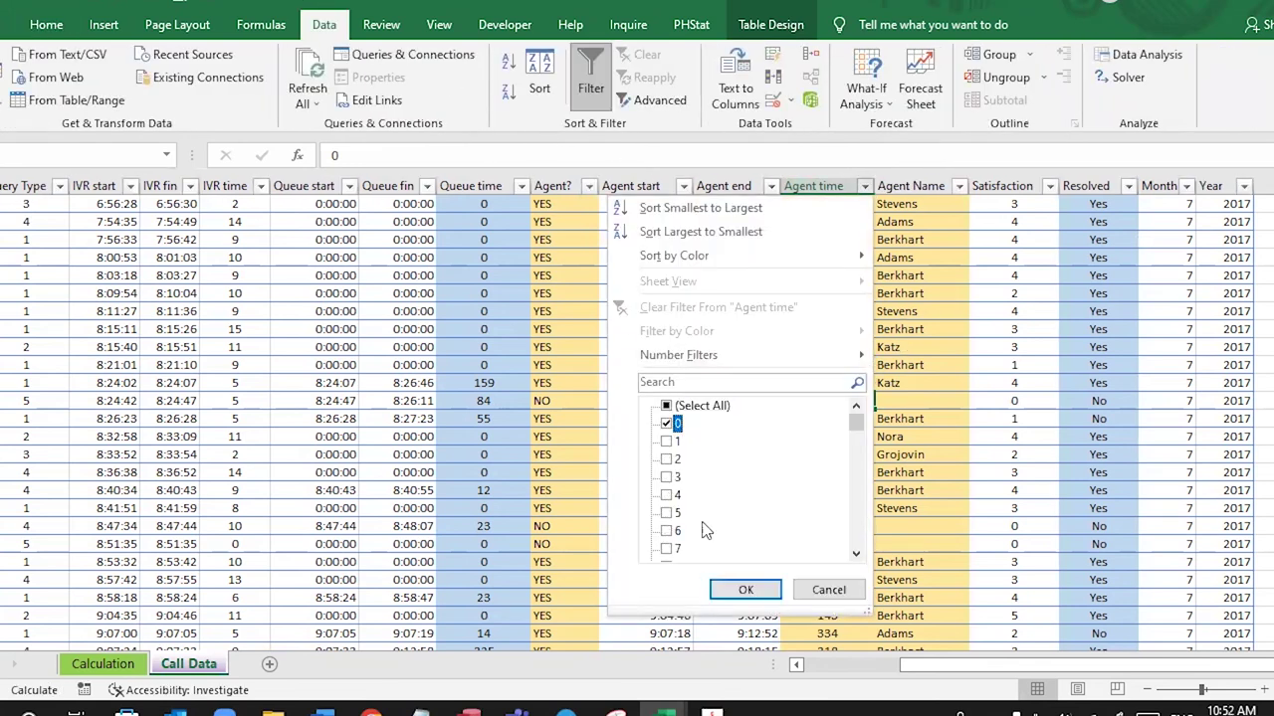
click(745, 590)
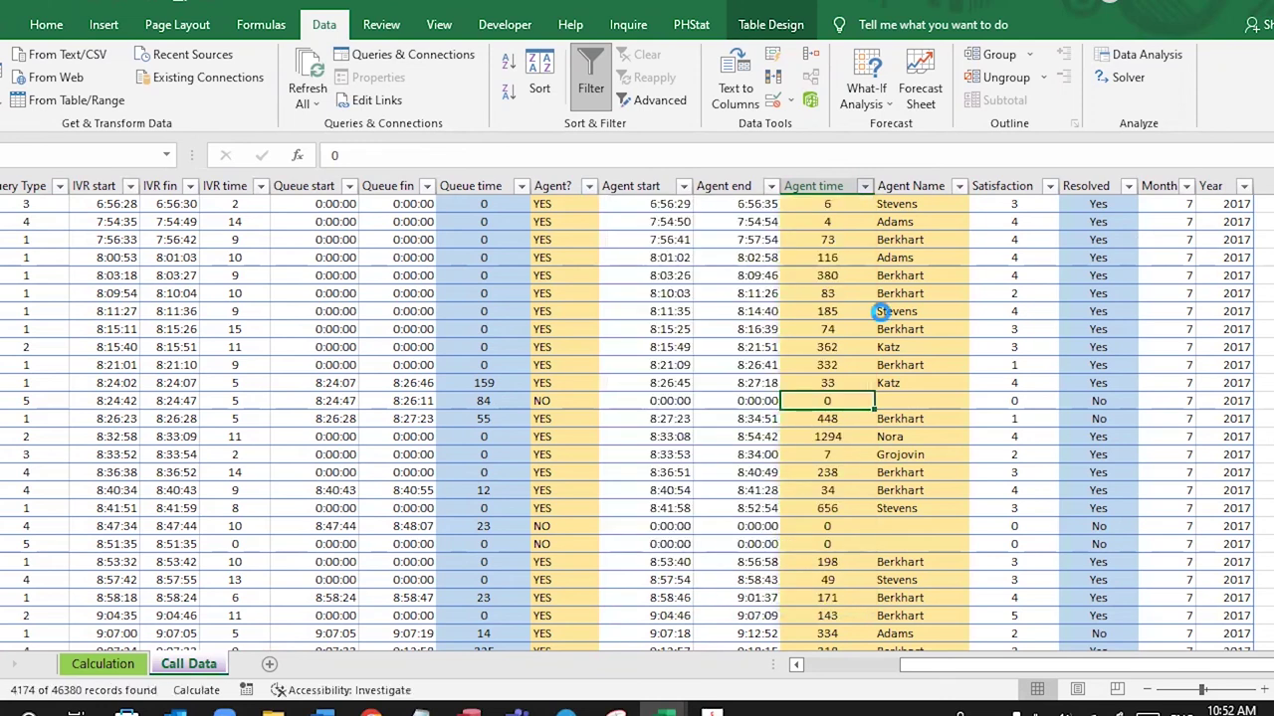
- Check the count of the filtered Agent time entries, and remove the filter from the Call Data table
click(834, 183)
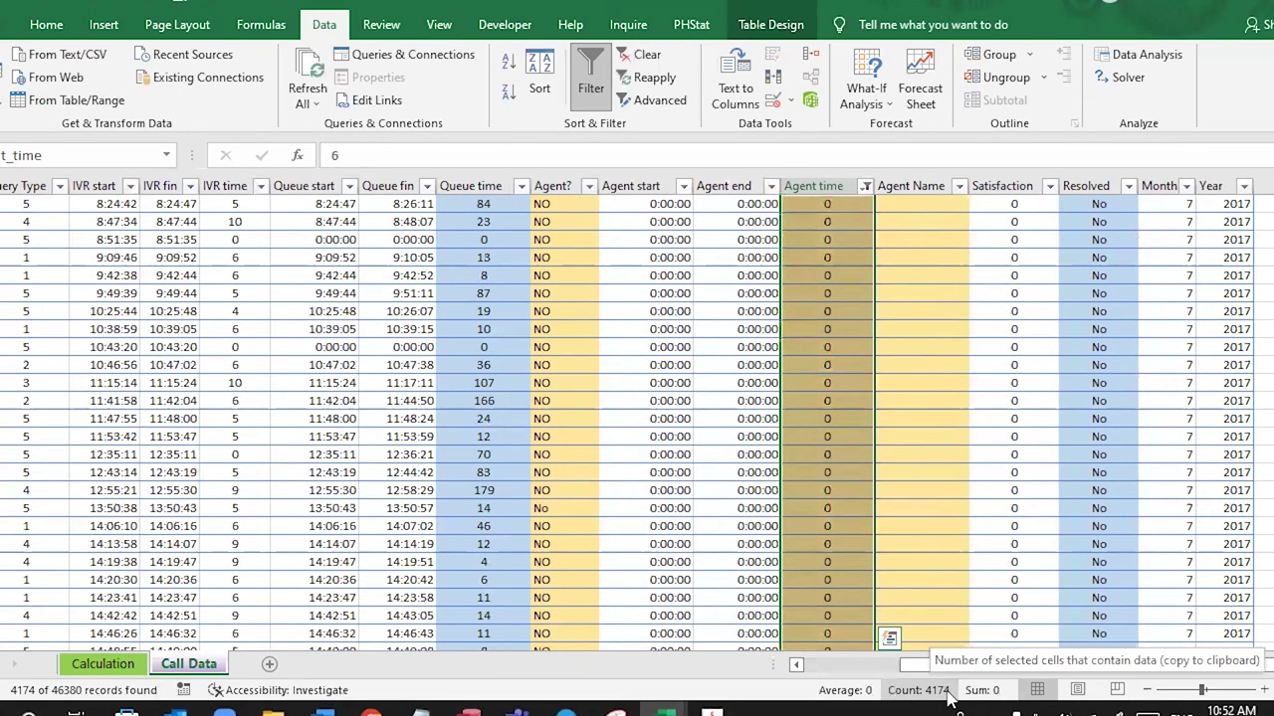
click(858, 440)
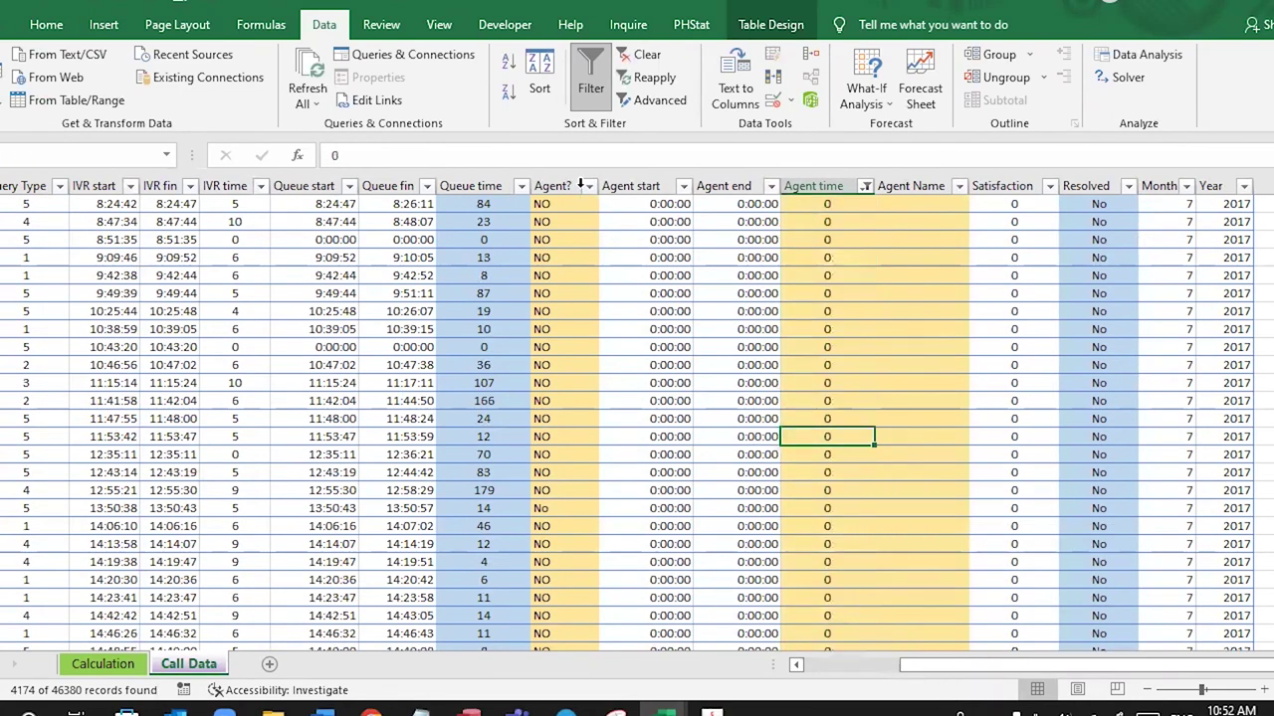
key(ctrl+shift+l)
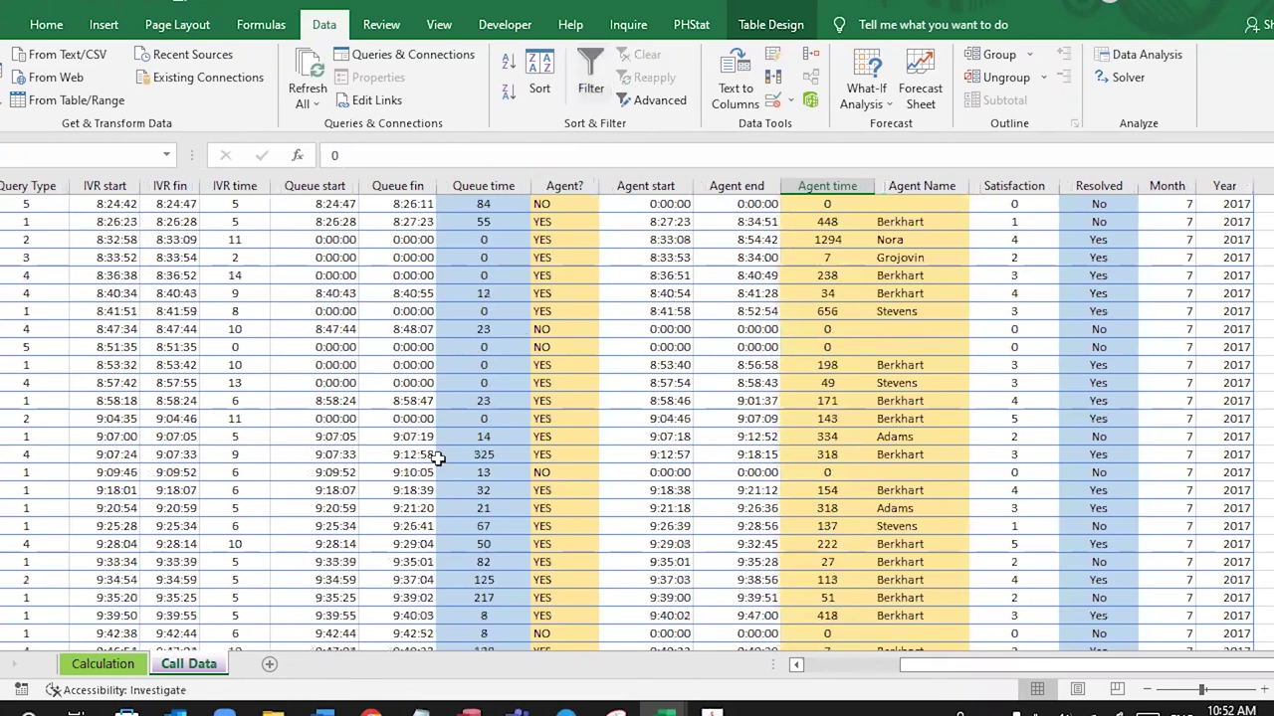
- Select the empty Calls in time cell on the Calculation sheet, and read task 7 about Queue Time in the PDF exercise
click(109, 665)
click(256, 426)
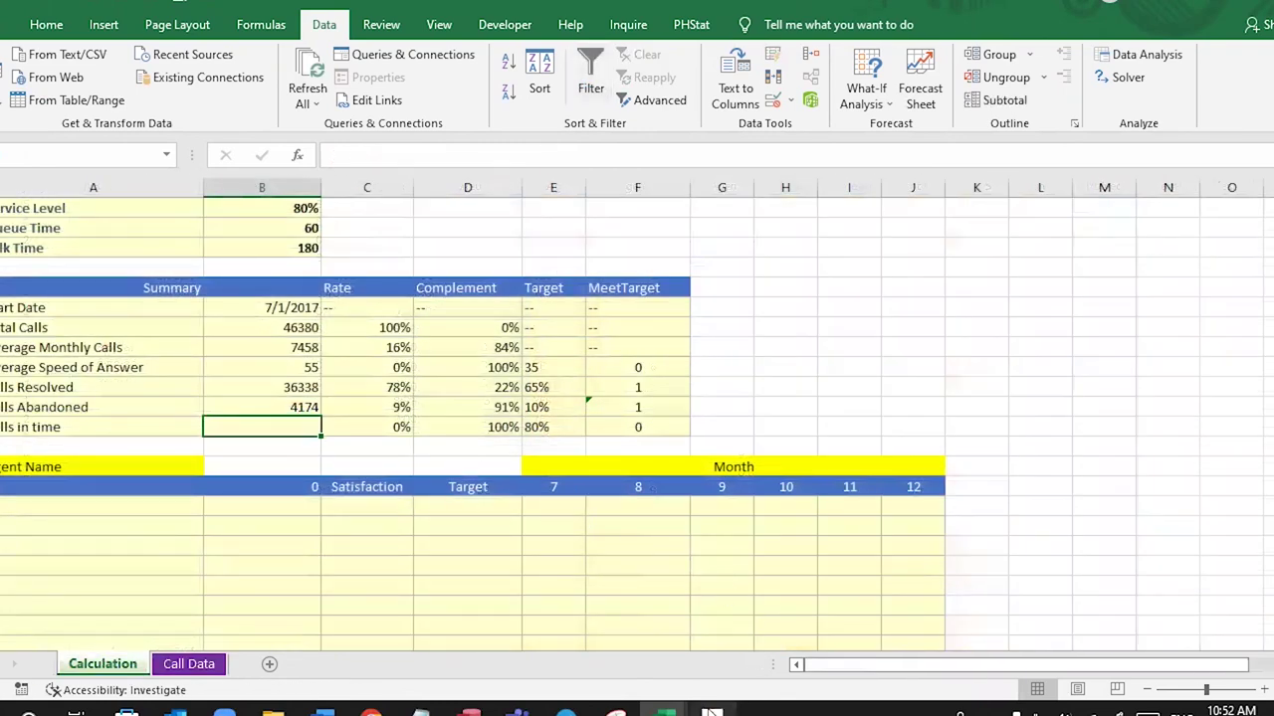
key(alt+Tab)
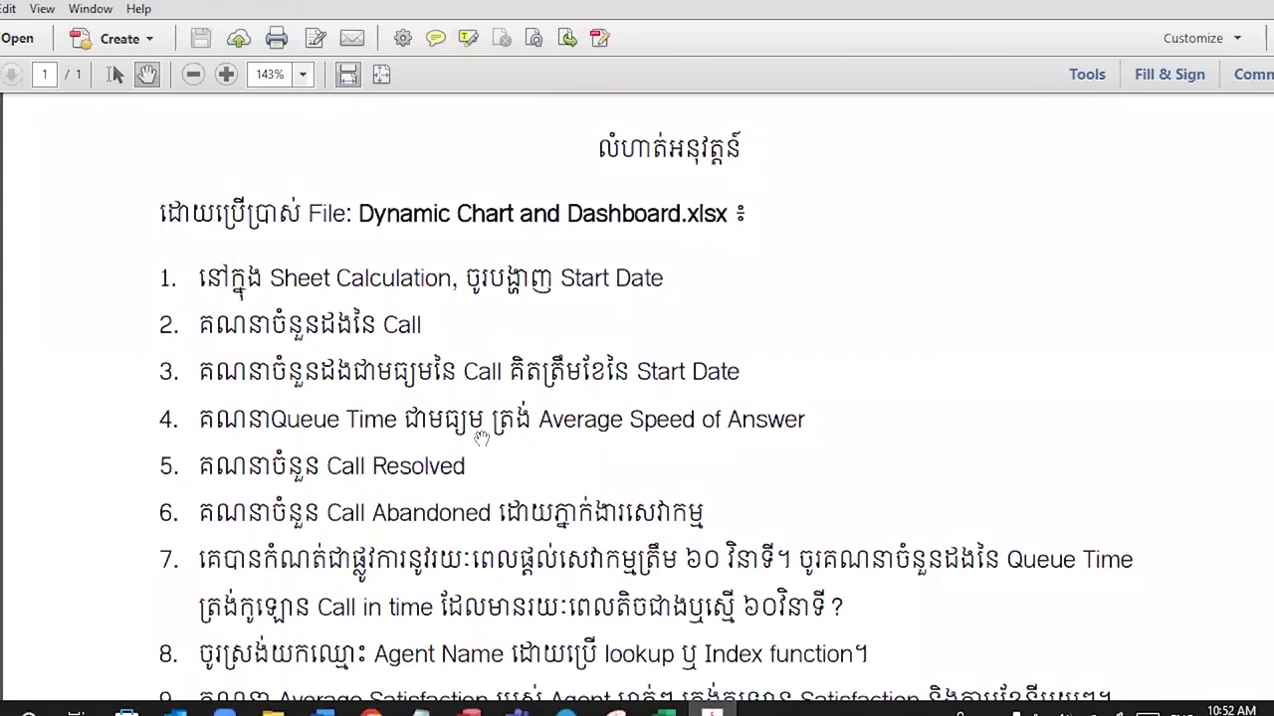
scroll(505, 439, down, 1)
scroll(505, 439, down, 3)
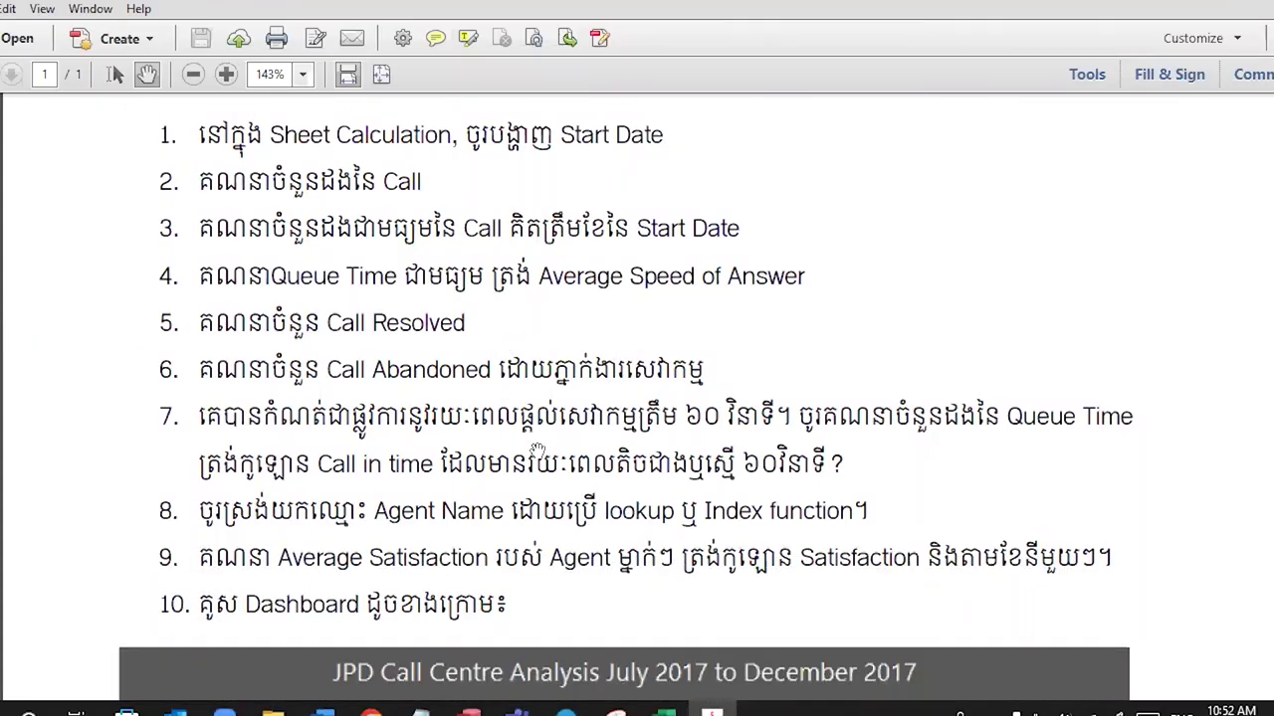